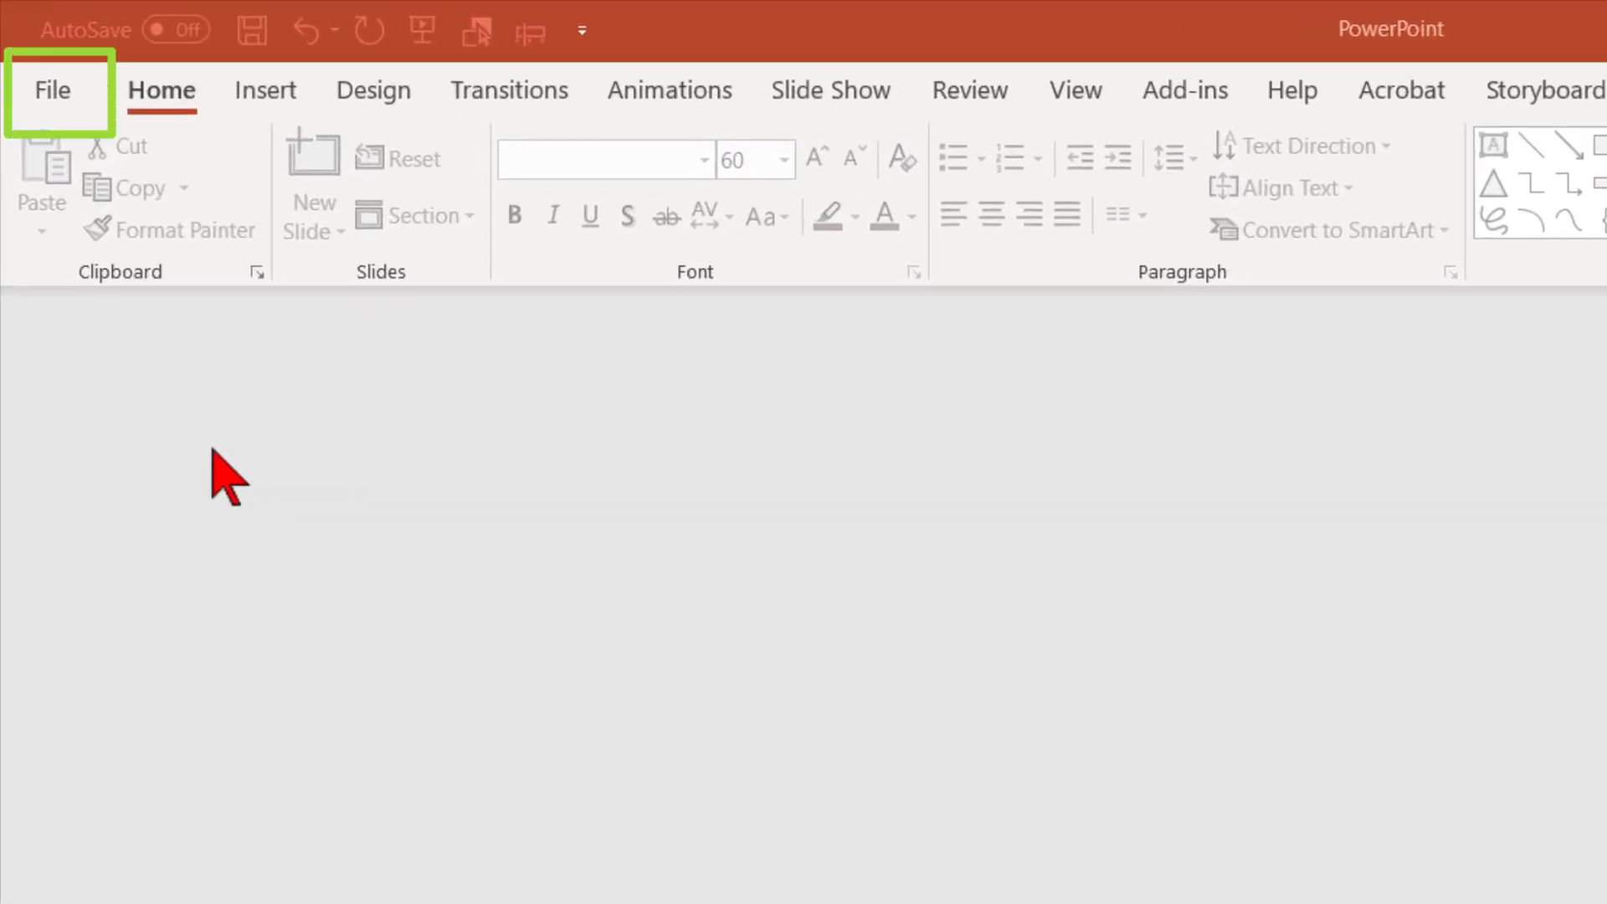
- Create a new presentation from the Slice template and switch its first slide to the Blank layout
{"action": "left_click", "coordinate": [52, 93]}
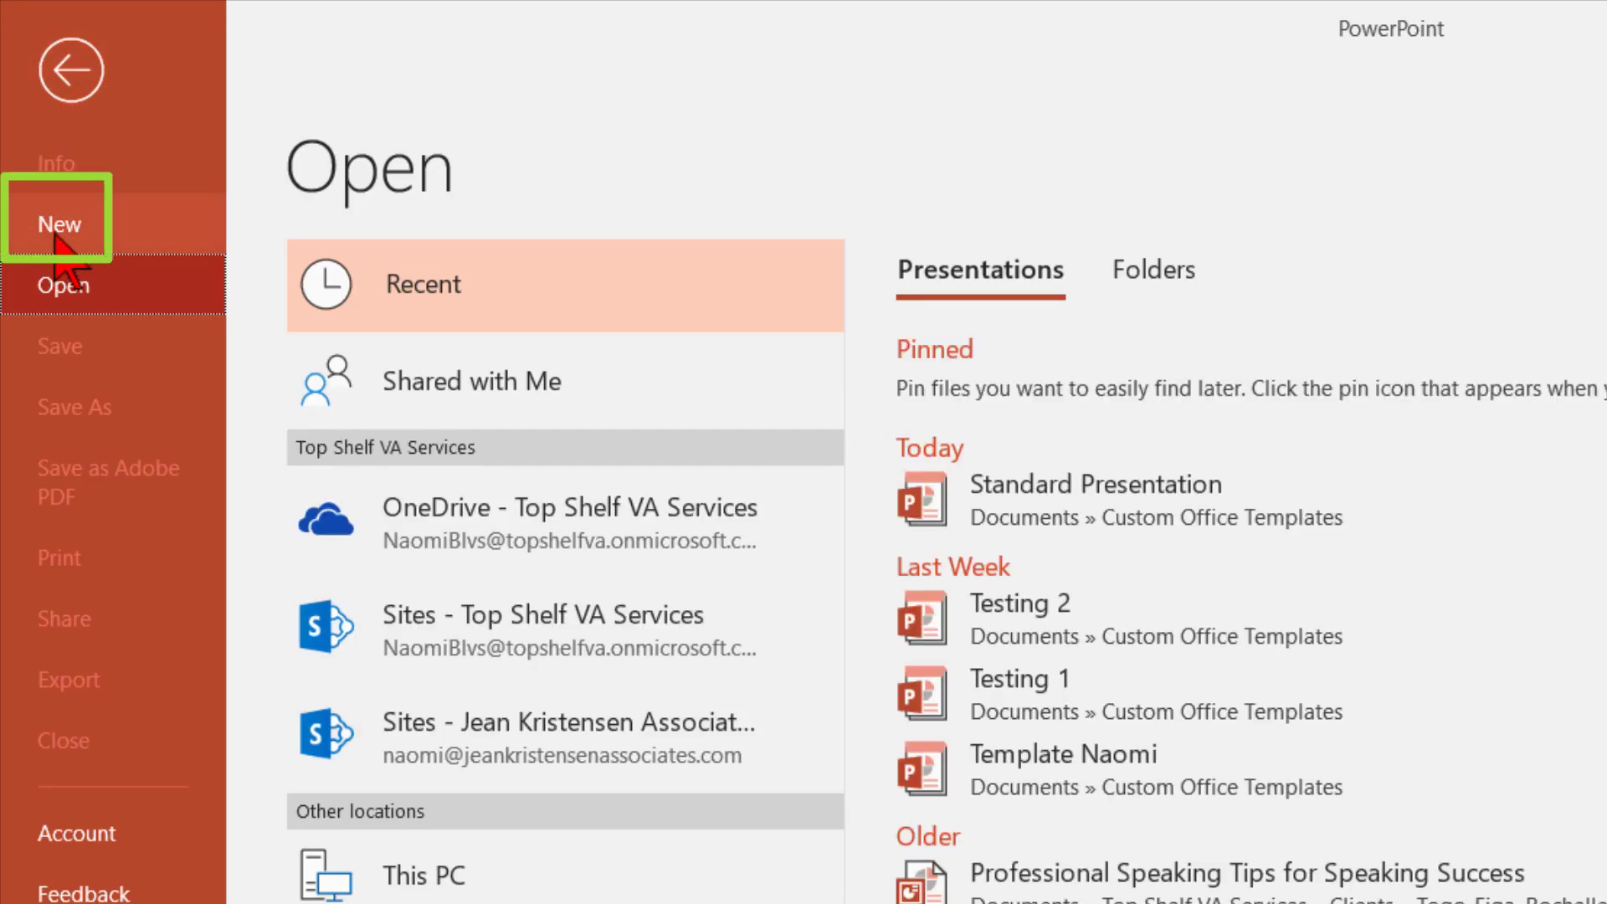
{"action": "left_click", "coordinate": [55, 241]}
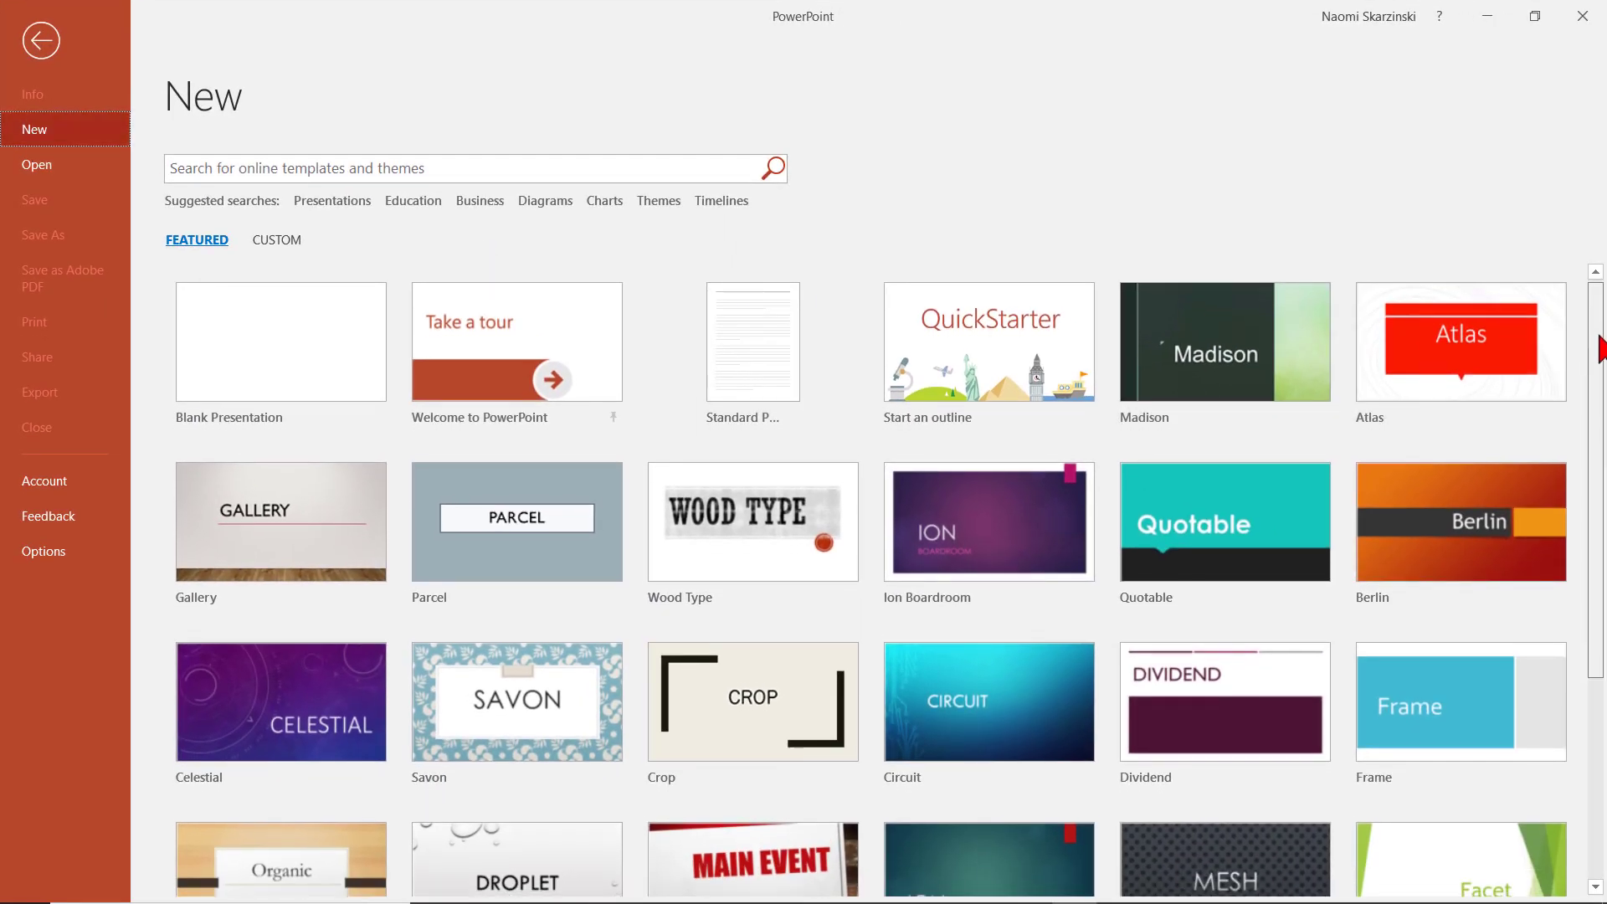
{"action": "left_click_drag", "start_coordinate": [1596, 348], "coordinate": [1589, 555]}
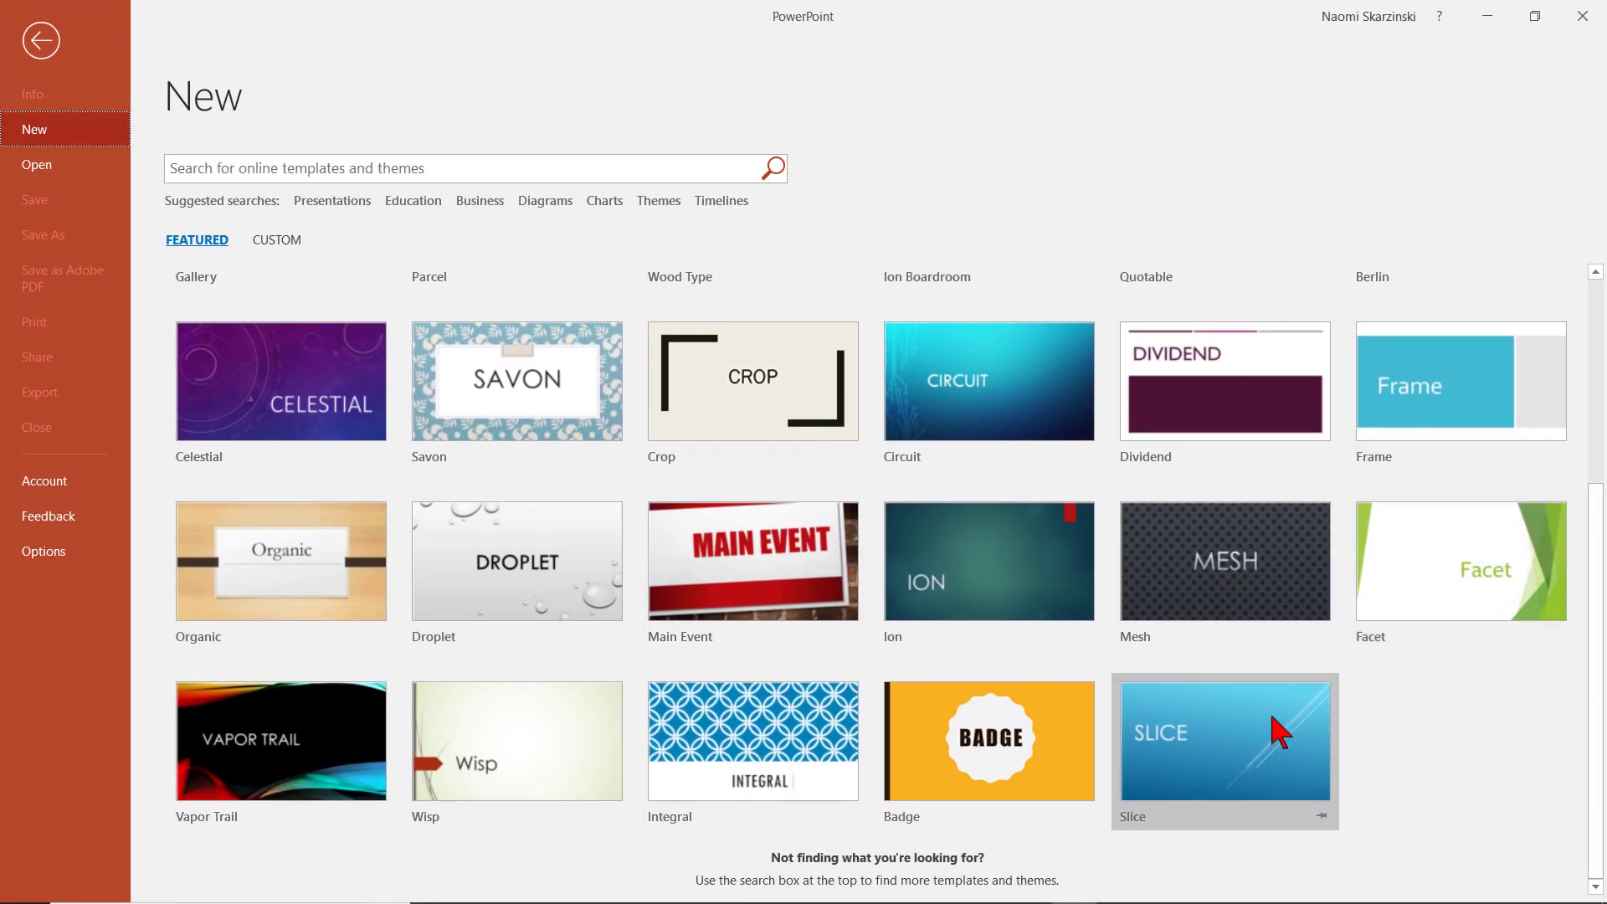
{"action": "left_click", "coordinate": [1257, 745]}
{"action": "left_click", "coordinate": [1199, 693]}
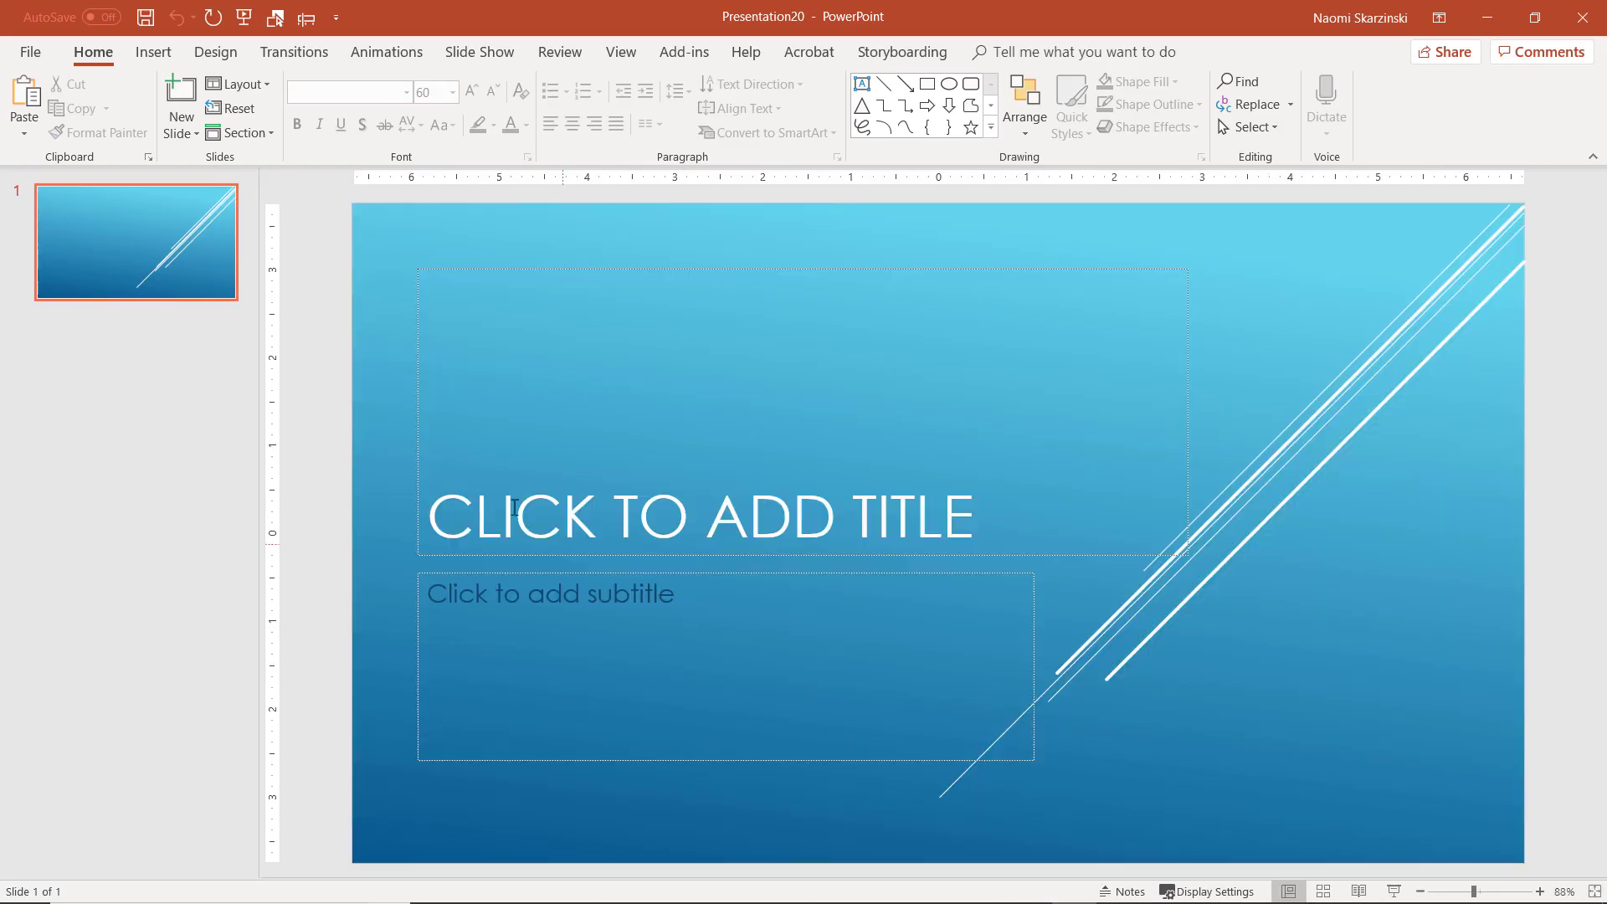
{"action": "left_click", "coordinate": [228, 84]}
{"action": "left_click", "coordinate": [456, 270]}
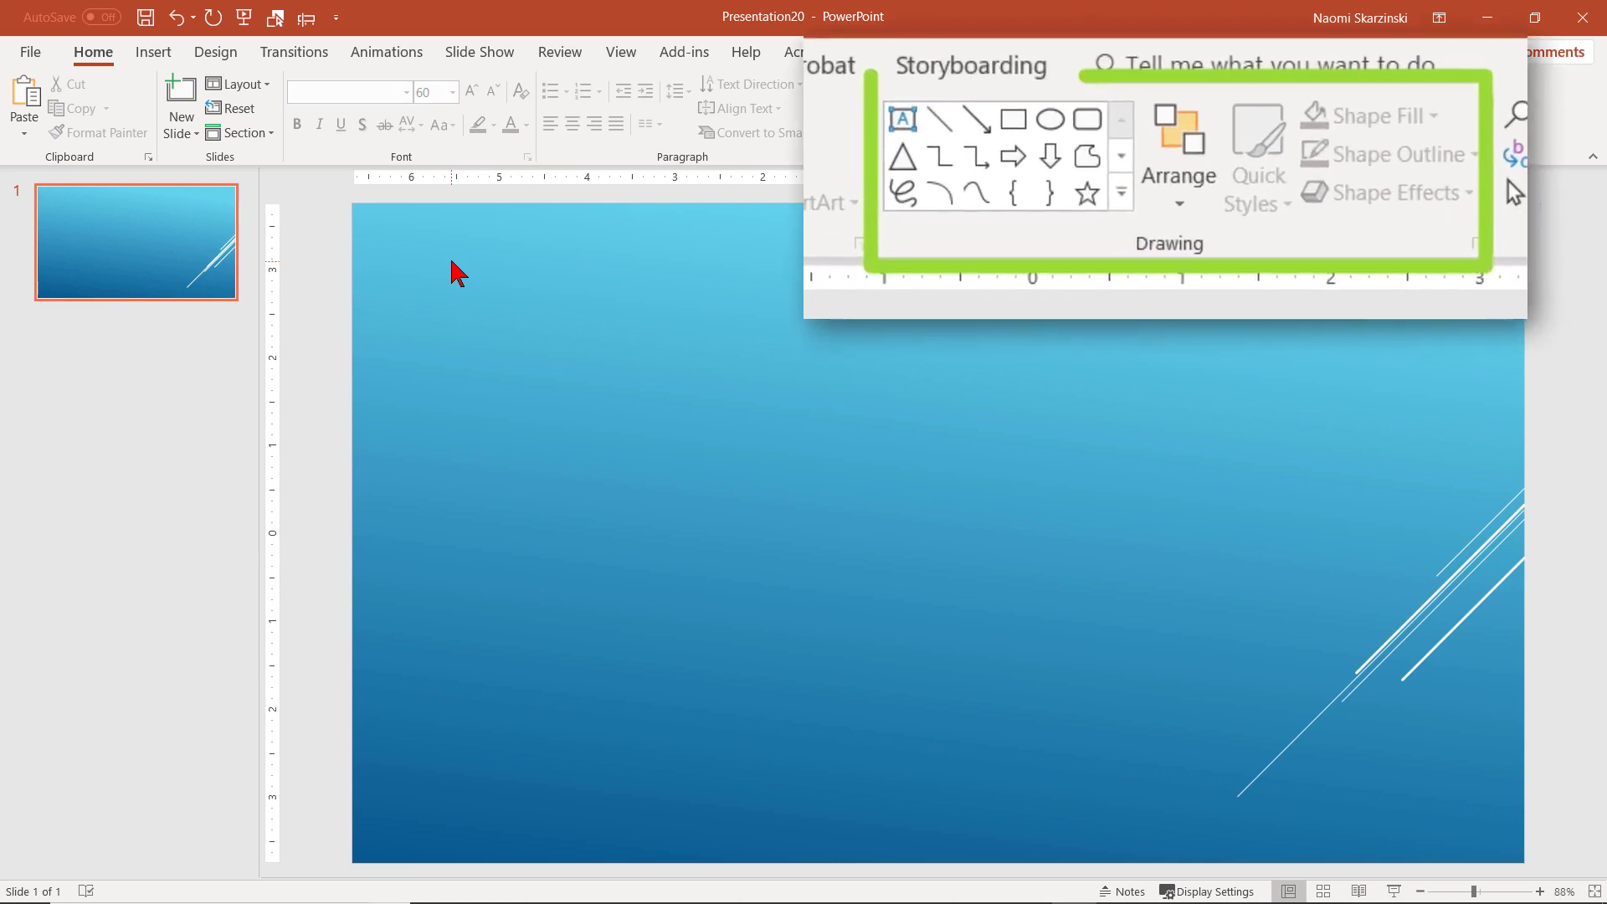
- Draw a circle, a square, a triangle and a down arrow in a row across the slide
{"action": "left_click", "coordinate": [1046, 124]}
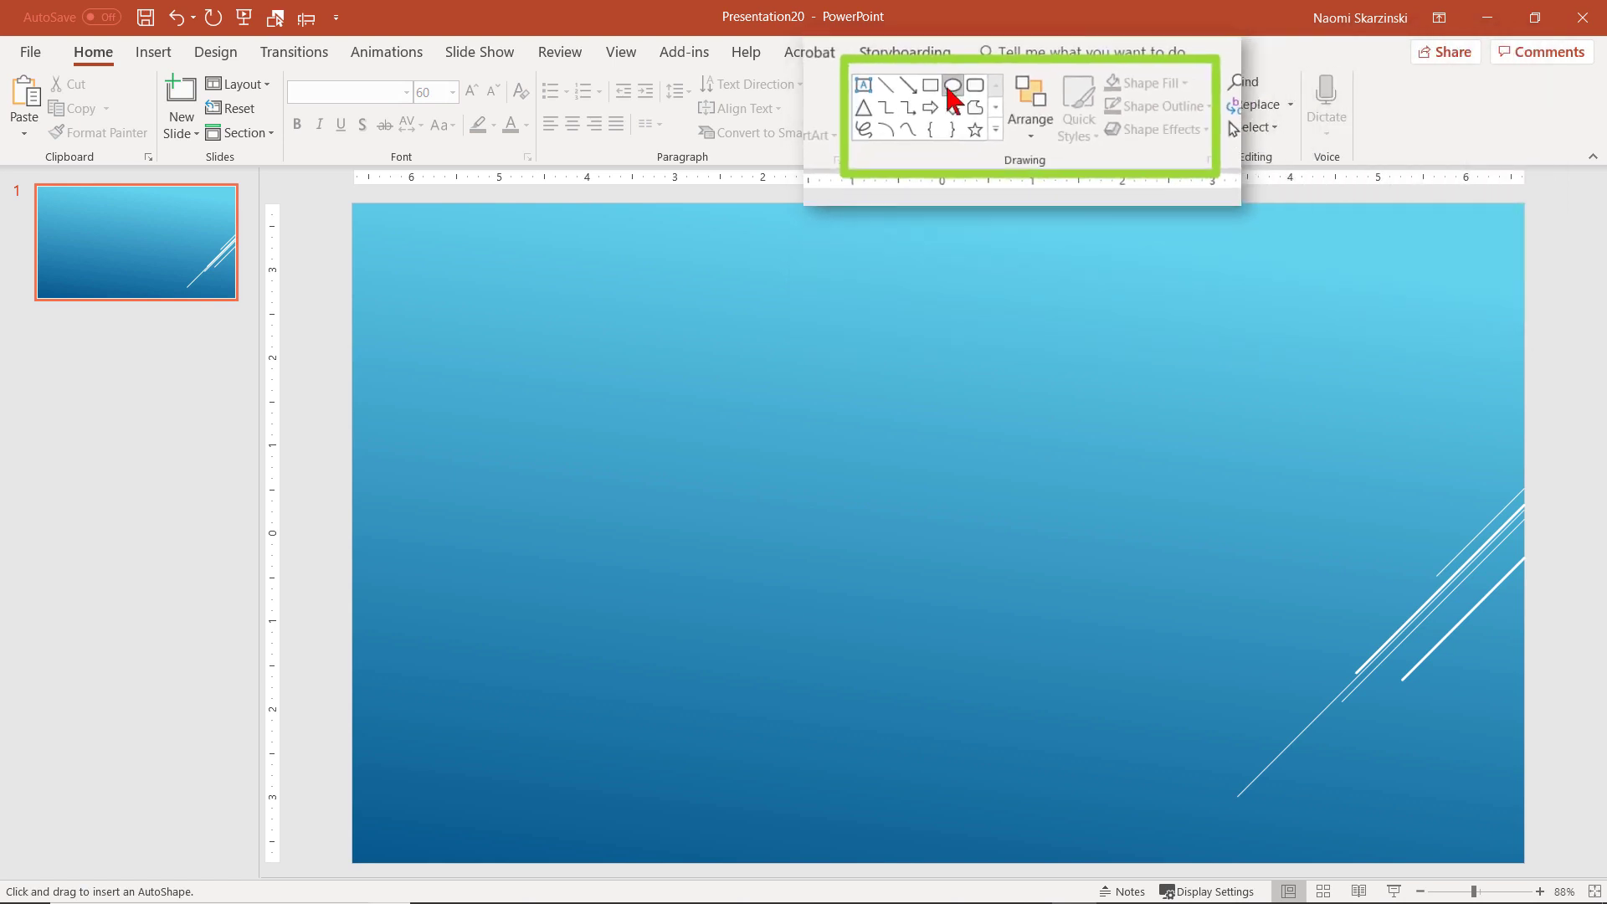
{"action": "mouse_move", "coordinate": [403, 277]}
{"action": "left_mouse_down"}
{"action": "mouse_move", "coordinate": [577, 485]}
{"action": "mouse_move", "coordinate": [623, 497]}
{"action": "left_mouse_up"}
{"action": "left_click", "coordinate": [926, 84]}
{"action": "mouse_move", "coordinate": [681, 291]}
{"action": "left_mouse_down"}
{"action": "mouse_move", "coordinate": [817, 451]}
{"action": "mouse_move", "coordinate": [887, 496]}
{"action": "left_mouse_up"}
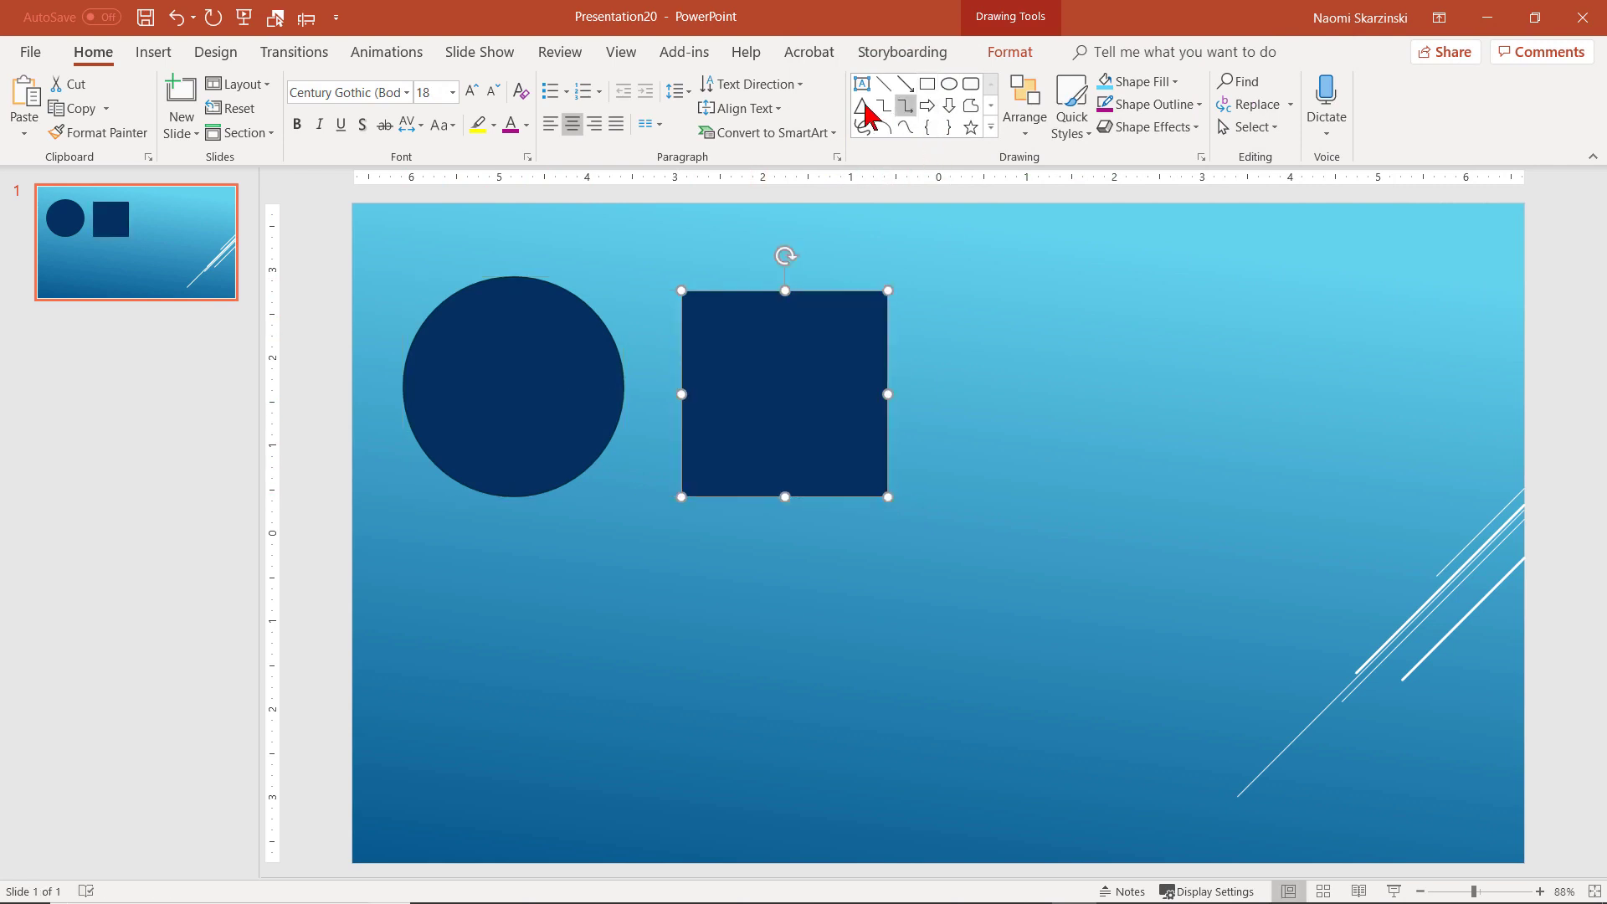
{"action": "left_click", "coordinate": [862, 105]}
{"action": "left_click_drag", "start_coordinate": [952, 290], "coordinate": [1159, 503]}
{"action": "left_click", "coordinate": [948, 104]}
{"action": "left_click_drag", "start_coordinate": [1215, 283], "coordinate": [1393, 510]}
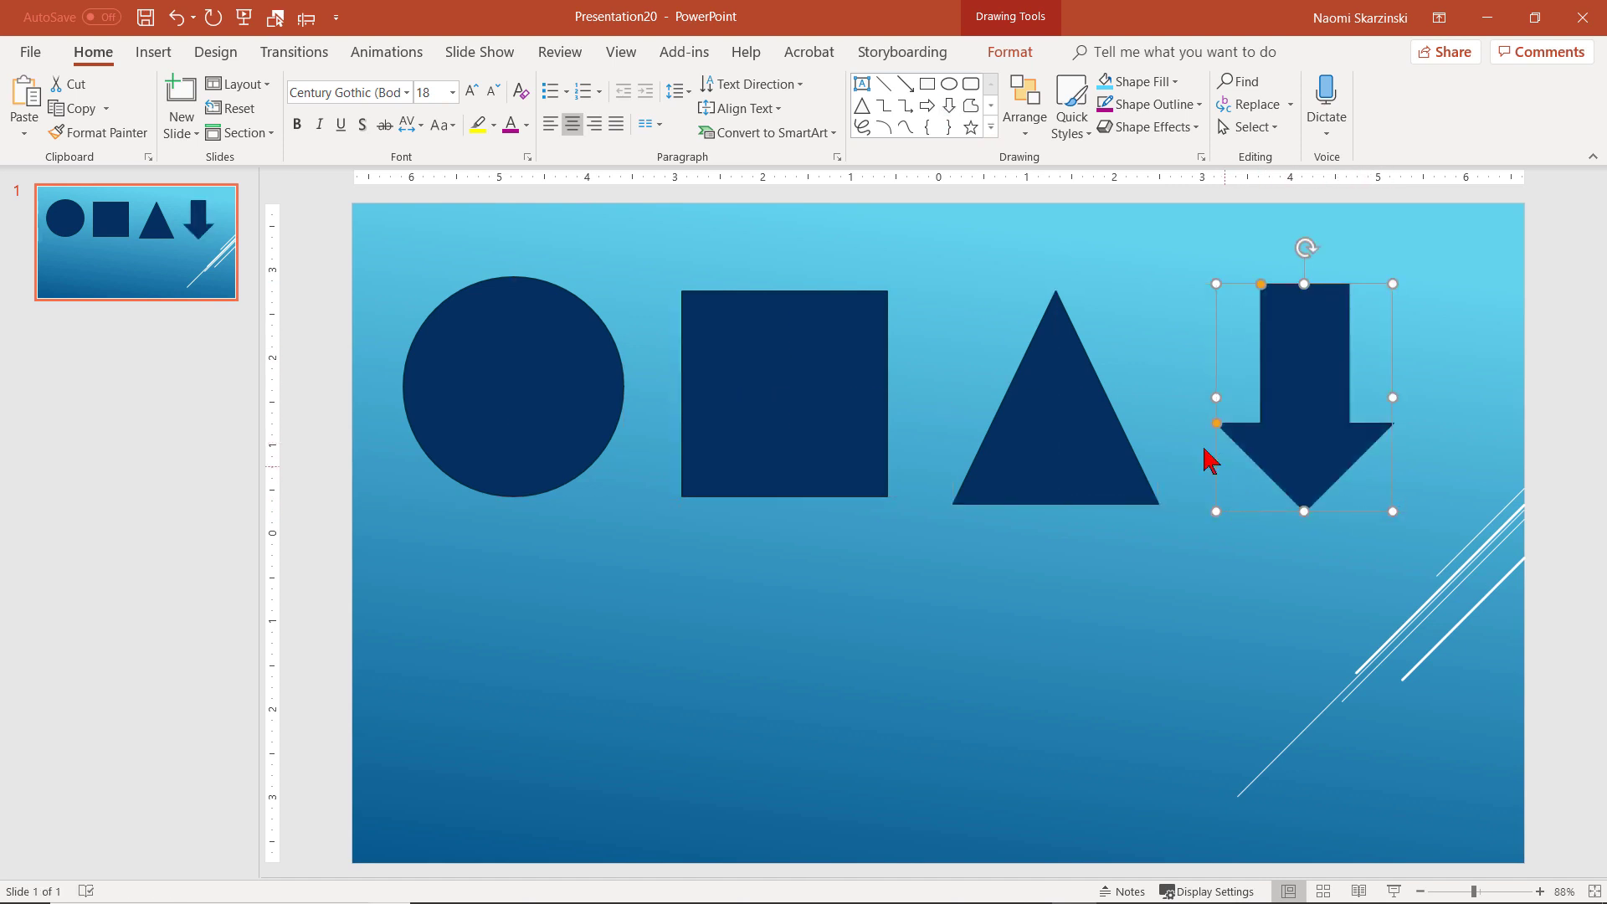
- Delete the square, triangle and down arrow, leaving only the circle
{"action": "left_click", "coordinate": [788, 341]}
{"action": "left_click", "coordinate": [1102, 442], "text": "shift"}
{"action": "left_click", "coordinate": [1279, 416], "text": "shift"}
{"action": "key", "text": "Delete"}
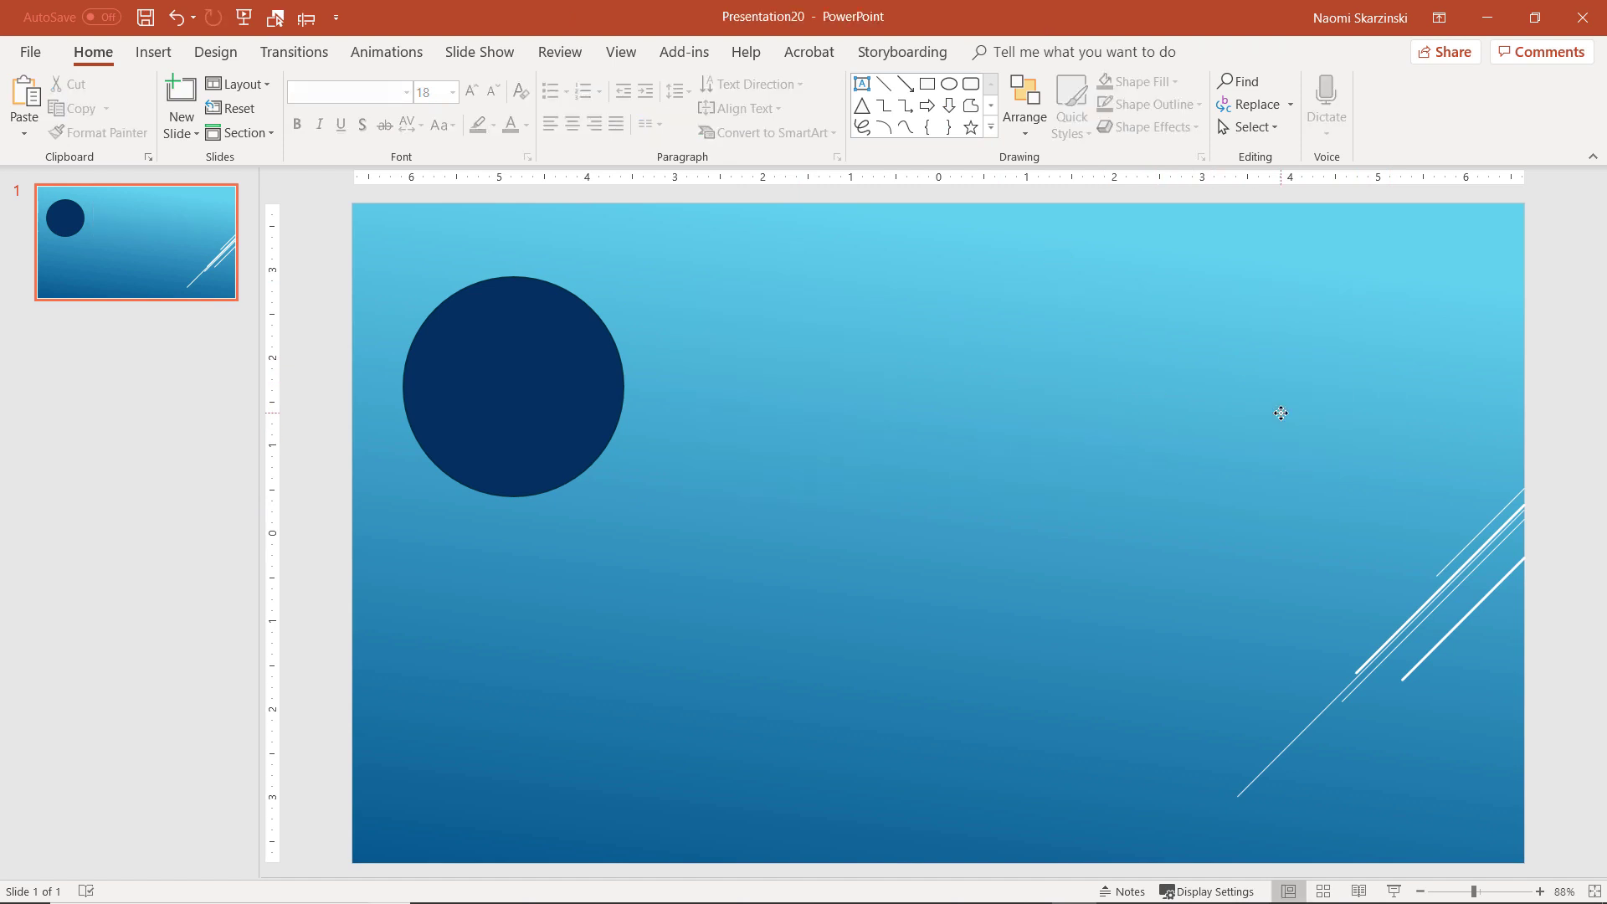
- Give the circle a white fill and a 5 pt dark-blue outline
{"action": "left_click", "coordinate": [604, 369]}
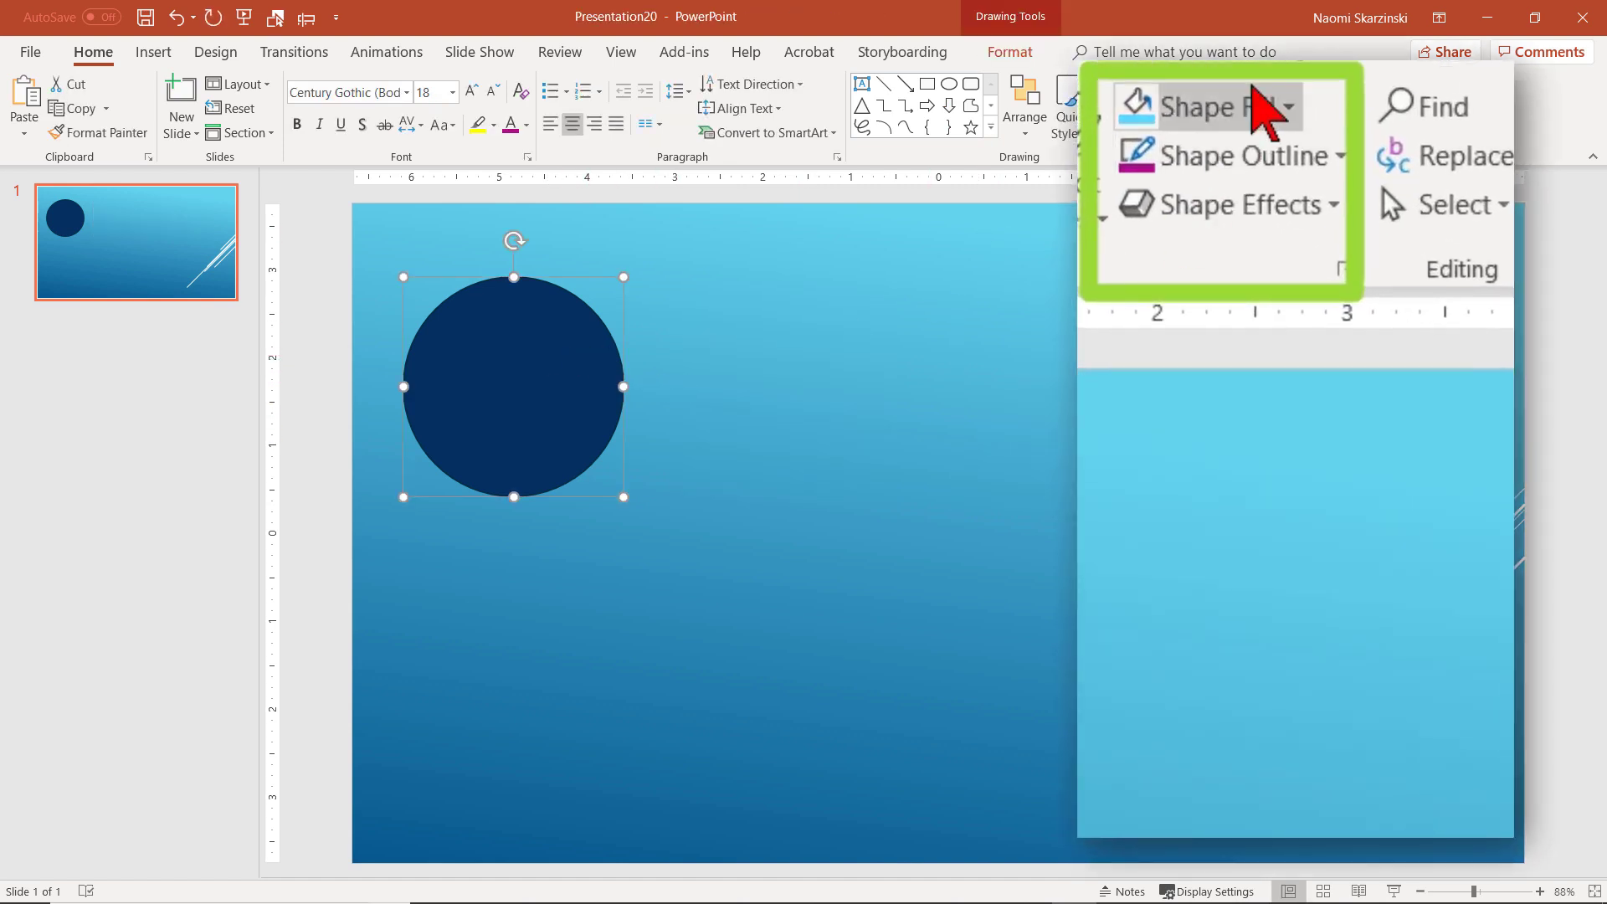
{"action": "left_click", "coordinate": [1290, 107]}
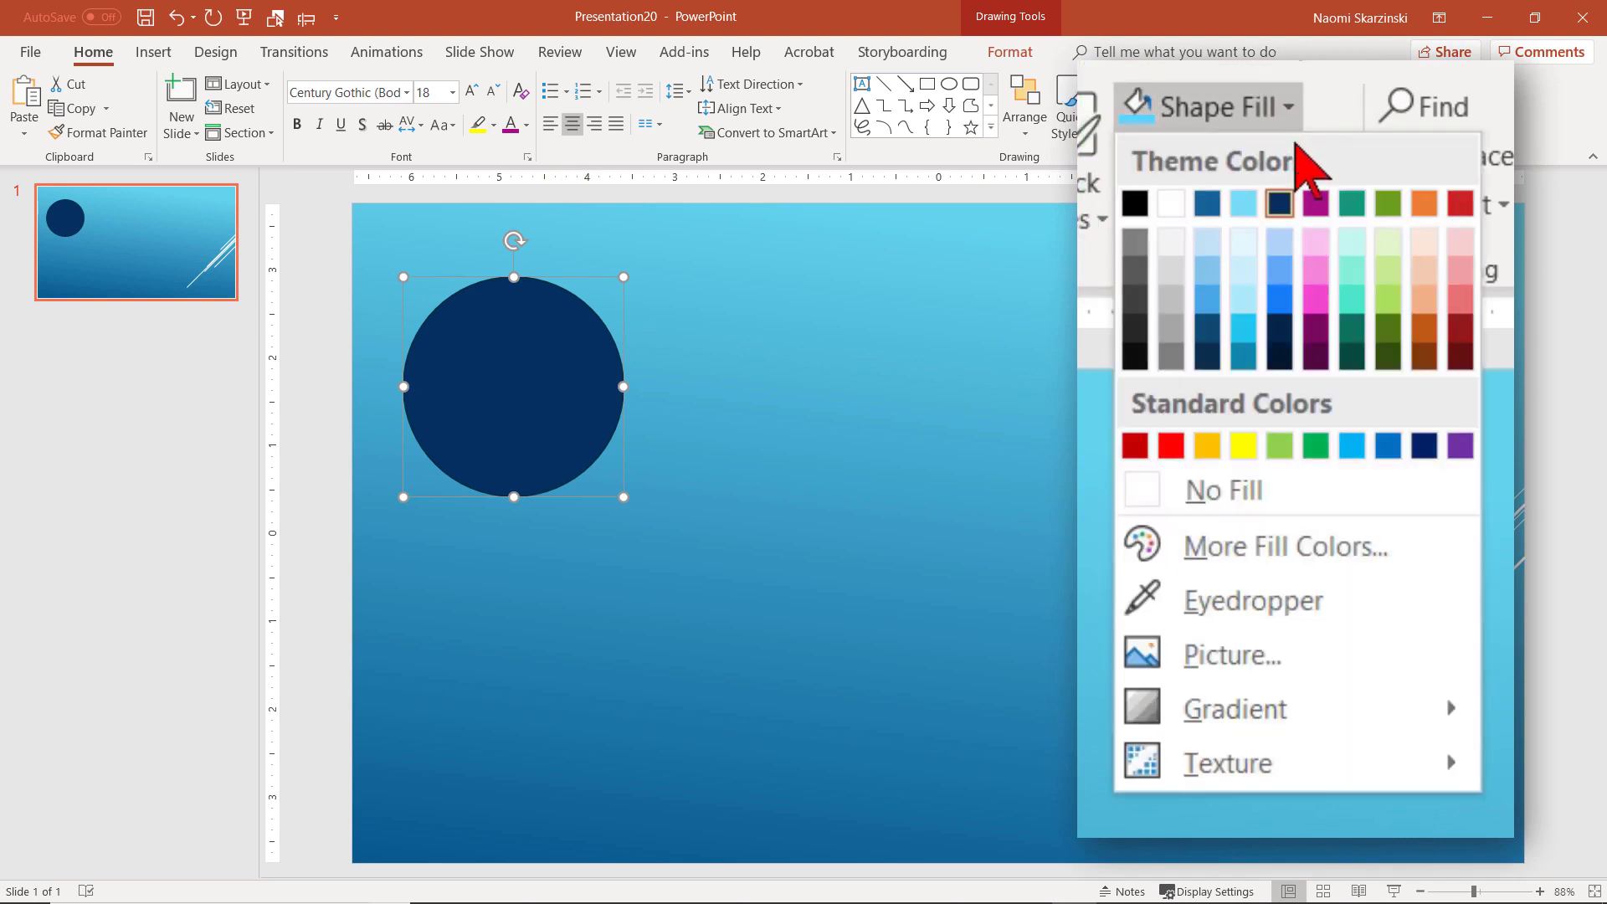
{"action": "left_click", "coordinate": [1171, 203]}
{"action": "left_click", "coordinate": [1279, 159]}
{"action": "left_click", "coordinate": [1158, 337]}
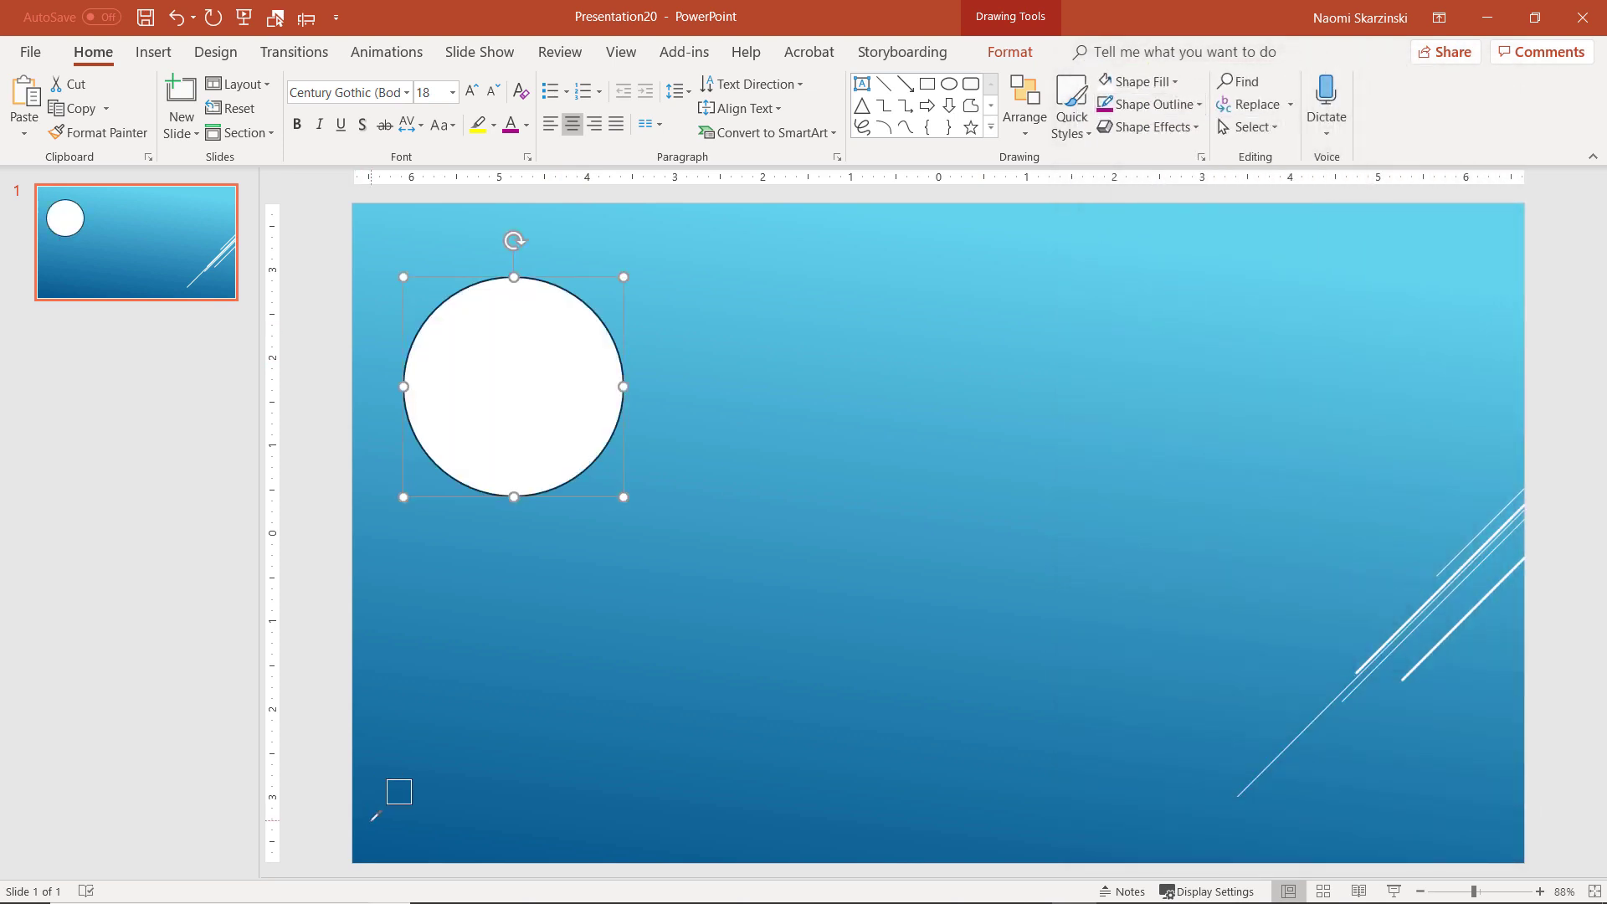
{"action": "left_click", "coordinate": [408, 799]}
{"action": "left_click", "coordinate": [1155, 106]}
{"action": "left_click", "coordinate": [1172, 346]}
{"action": "left_click", "coordinate": [460, 376]}
{"action": "left_click", "coordinate": [521, 254]}
{"action": "left_click", "coordinate": [1155, 105]}
{"action": "mouse_move", "coordinate": [1159, 402]}
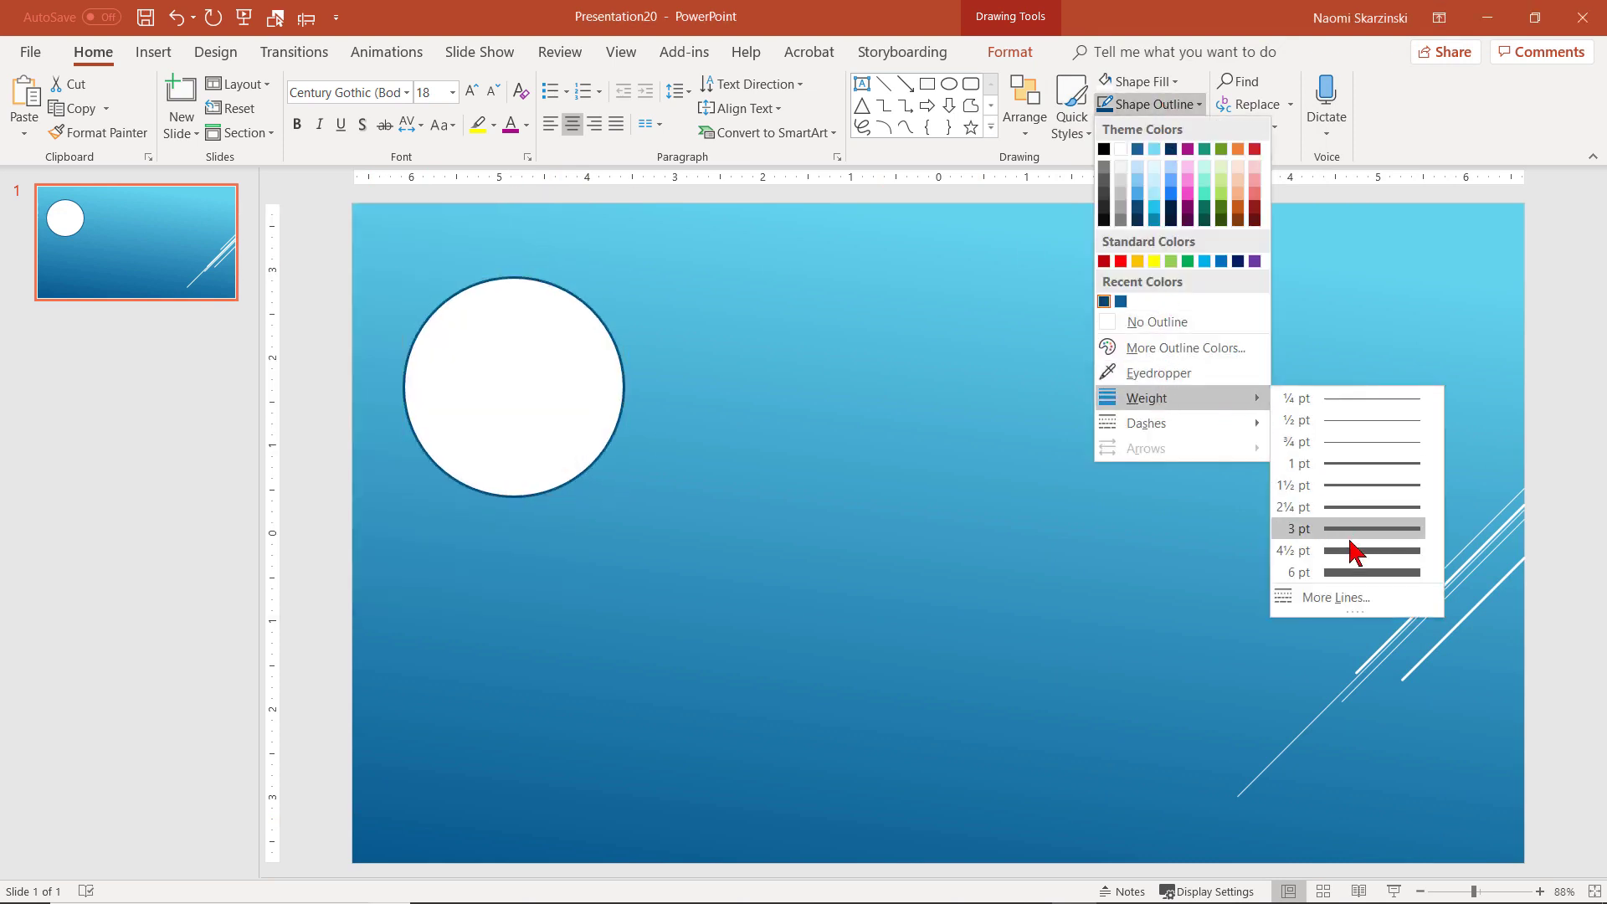
{"action": "left_click", "coordinate": [1335, 597]}
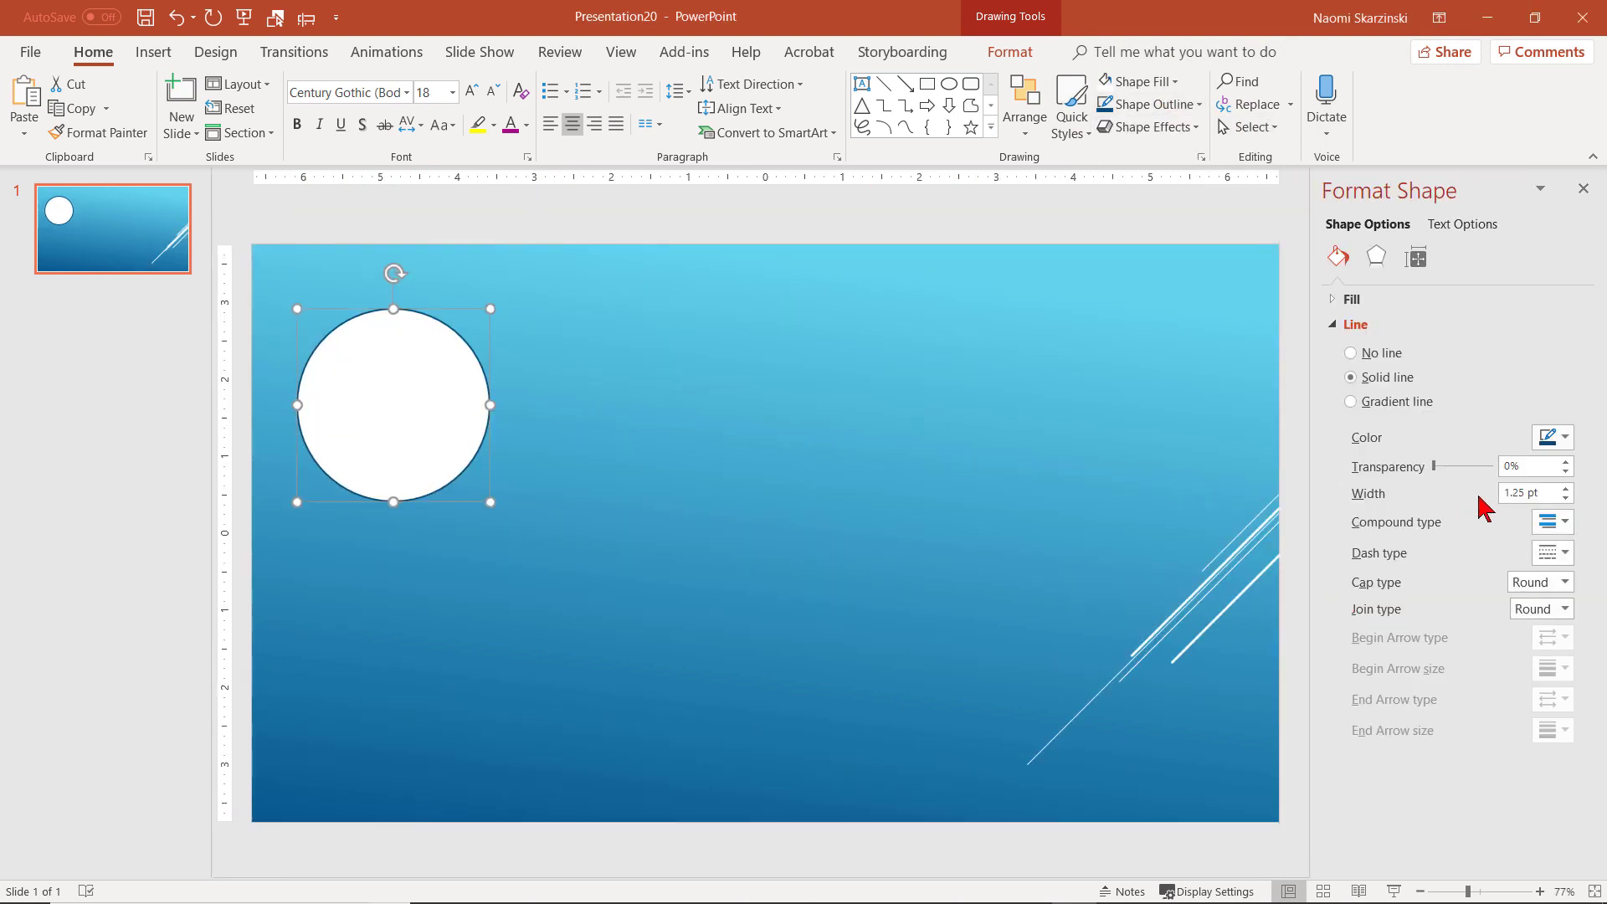
{"action": "left_click", "coordinate": [1582, 190]}
- Add a shadow to the circle with blur 10, distance 10 and transparency 40
{"action": "left_click", "coordinate": [1168, 130]}
{"action": "mouse_move", "coordinate": [1172, 208]}
{"action": "left_click", "coordinate": [1389, 638]}
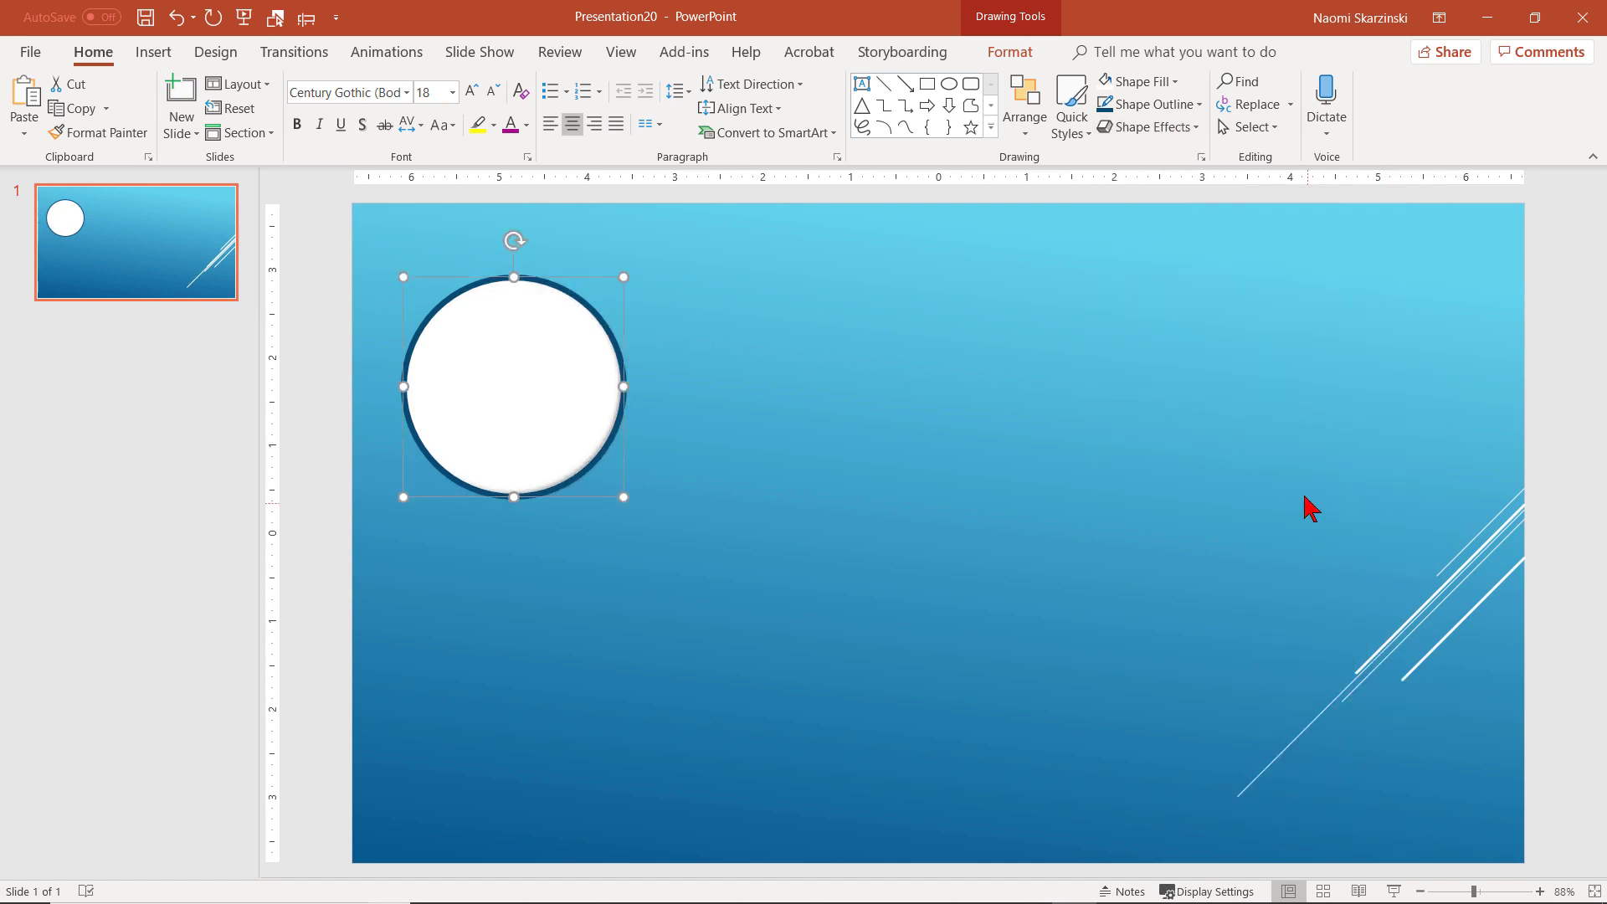
{"action": "left_click", "coordinate": [1200, 156]}
{"action": "left_click", "coordinate": [1376, 256]}
{"action": "double_click", "coordinate": [1529, 437]}
{"action": "type", "text": "10"}
{"action": "double_click", "coordinate": [1515, 492]}
{"action": "type", "text": "10"}
{"action": "double_click", "coordinate": [1506, 385]}
{"action": "type", "text": "40"}
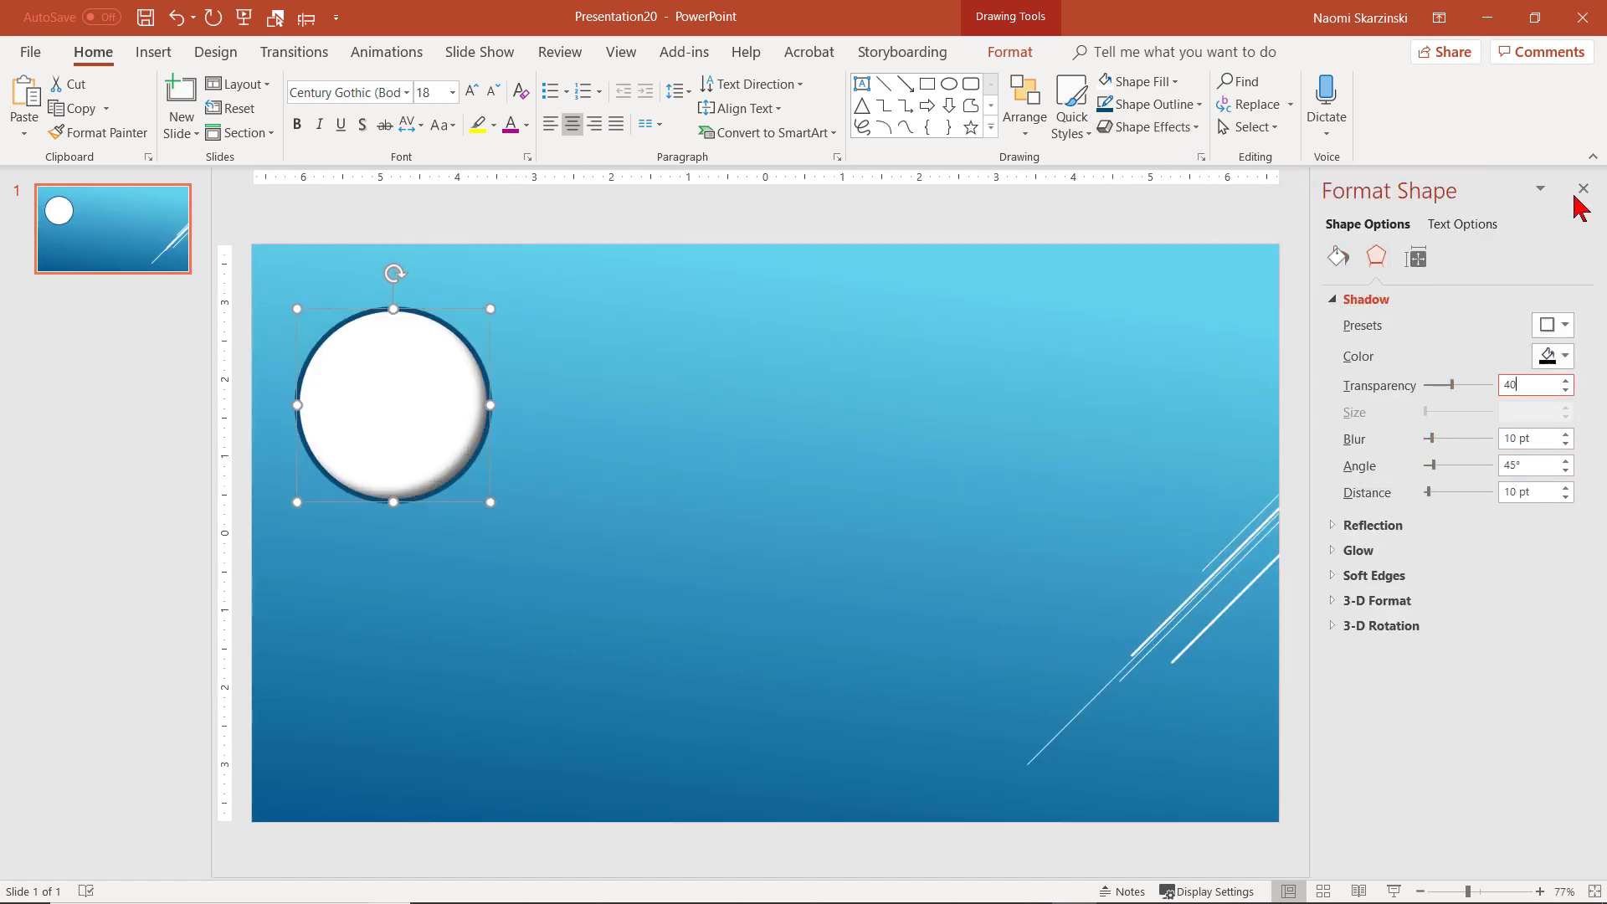
{"action": "left_click", "coordinate": [1582, 190]}
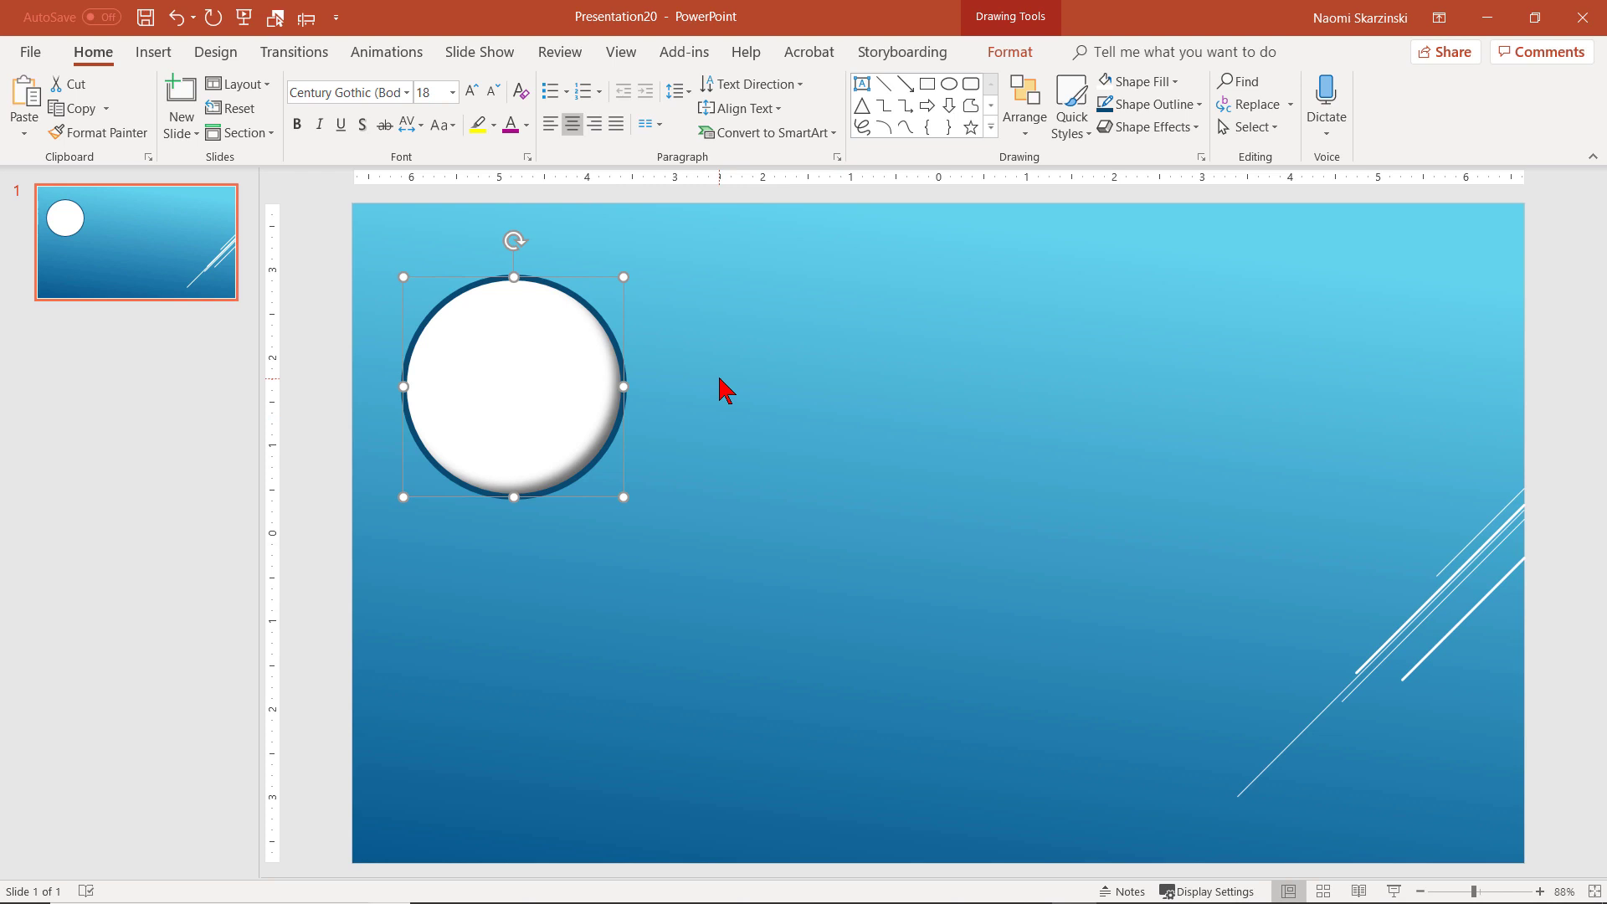
- Set the circle's style as the default shape, then draw a test rectangle, triangle and down arrow
{"action": "right_click", "coordinate": [516, 396]}
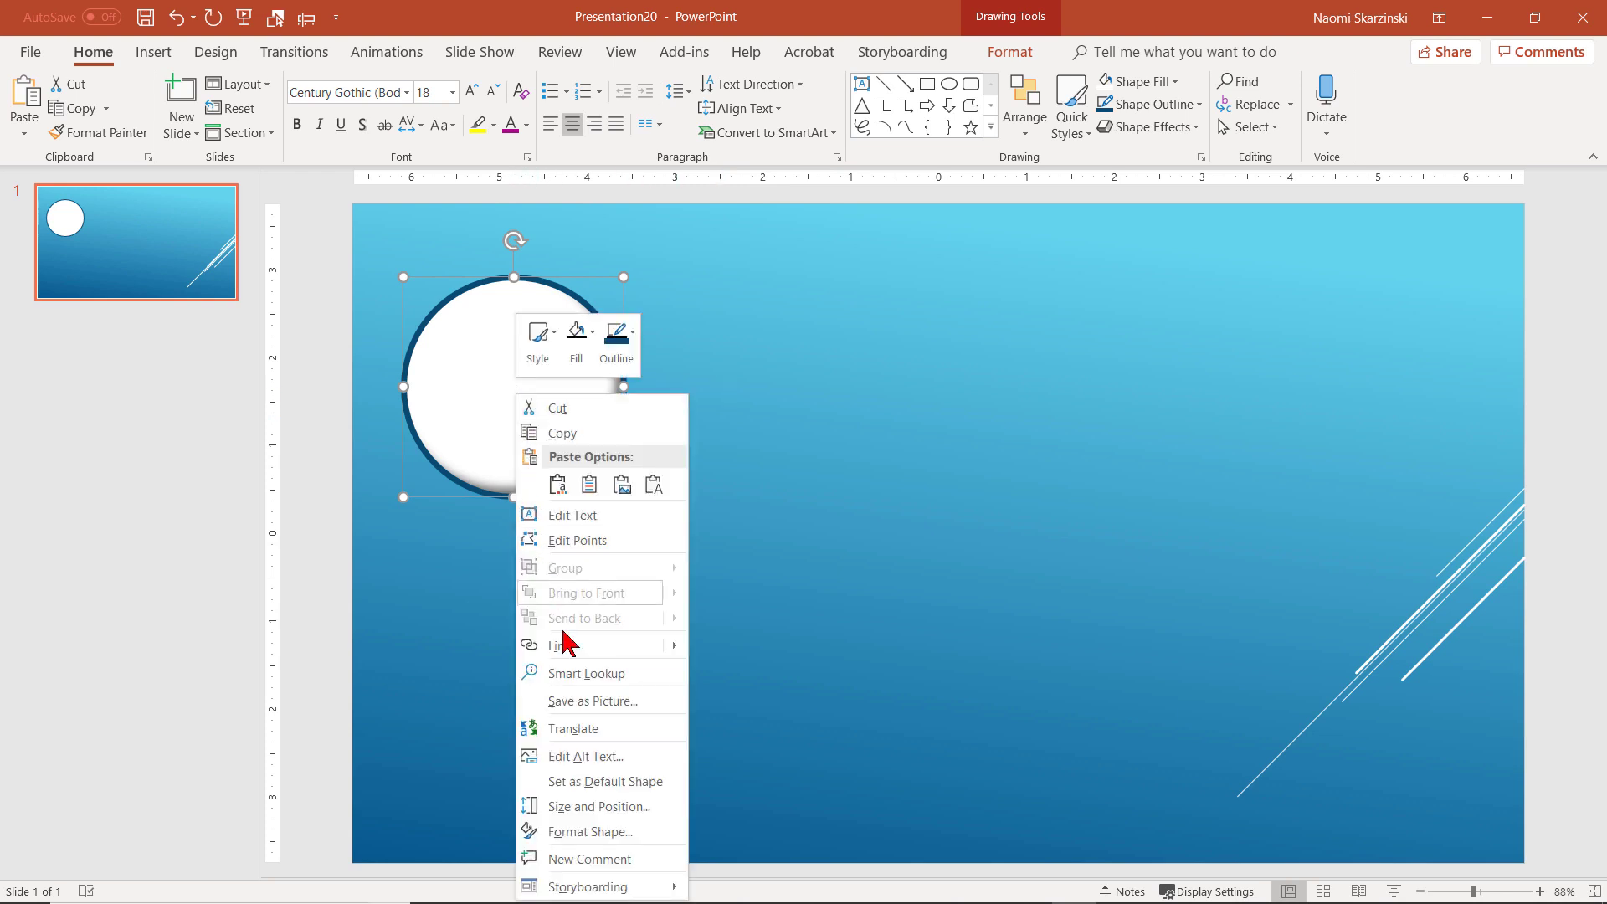
{"action": "left_click", "coordinate": [577, 782]}
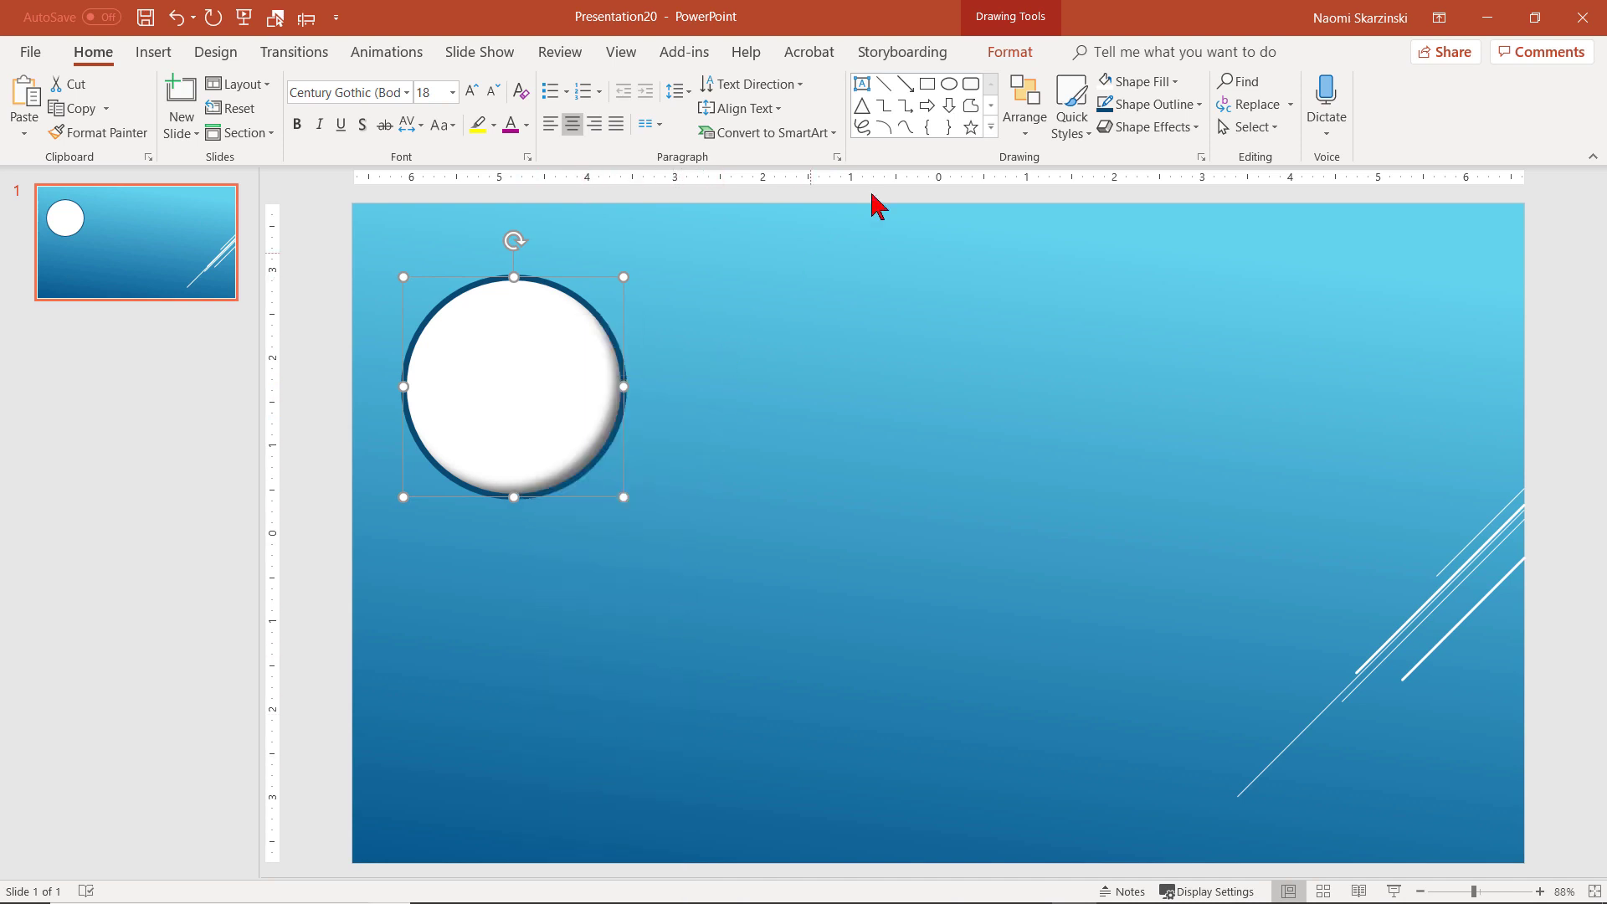
{"action": "left_click", "coordinate": [926, 84]}
{"action": "mouse_move", "coordinate": [660, 277]}
{"action": "left_mouse_down"}
{"action": "mouse_move", "coordinate": [717, 373]}
{"action": "mouse_move", "coordinate": [859, 497]}
{"action": "left_mouse_up"}
{"action": "left_click", "coordinate": [862, 105]}
{"action": "left_click_drag", "start_coordinate": [923, 277], "coordinate": [1093, 497]}
{"action": "left_click", "coordinate": [948, 106]}
{"action": "left_click_drag", "start_coordinate": [1140, 268], "coordinate": [1298, 497]}
- Delete the three test shapes, leaving only the circle
{"action": "left_click", "coordinate": [825, 408]}
{"action": "left_click", "coordinate": [971, 431], "text": "shift"}
{"action": "left_click", "coordinate": [1188, 418], "text": "shift"}
{"action": "key", "text": "Delete"}
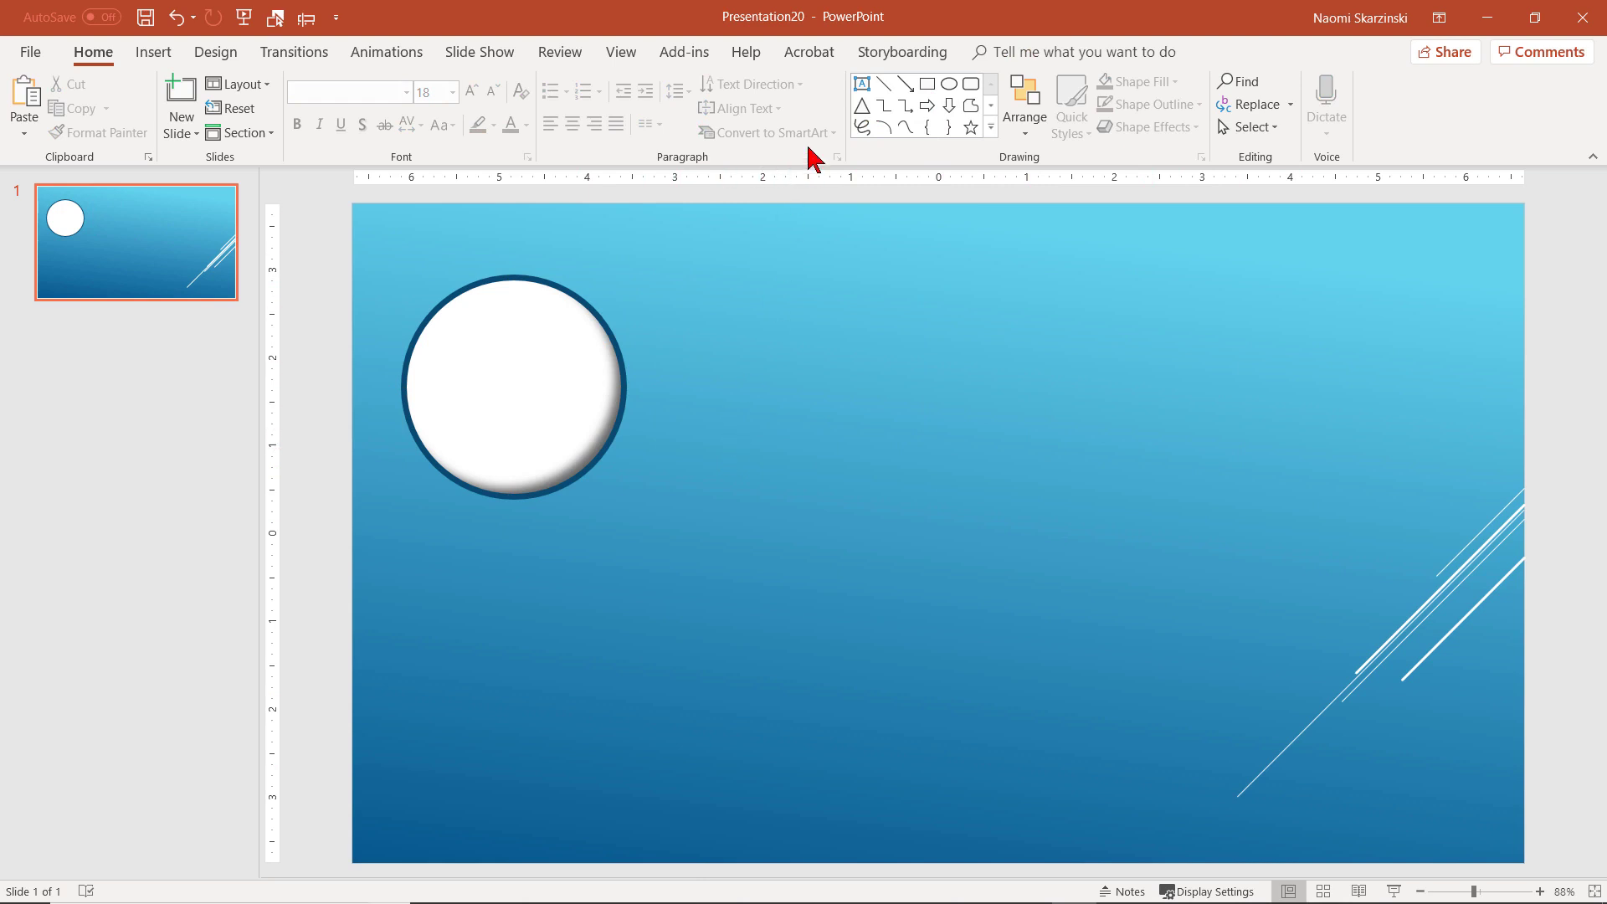
- Add a text box reading 'Example' on the slide
{"action": "left_click", "coordinate": [861, 84]}
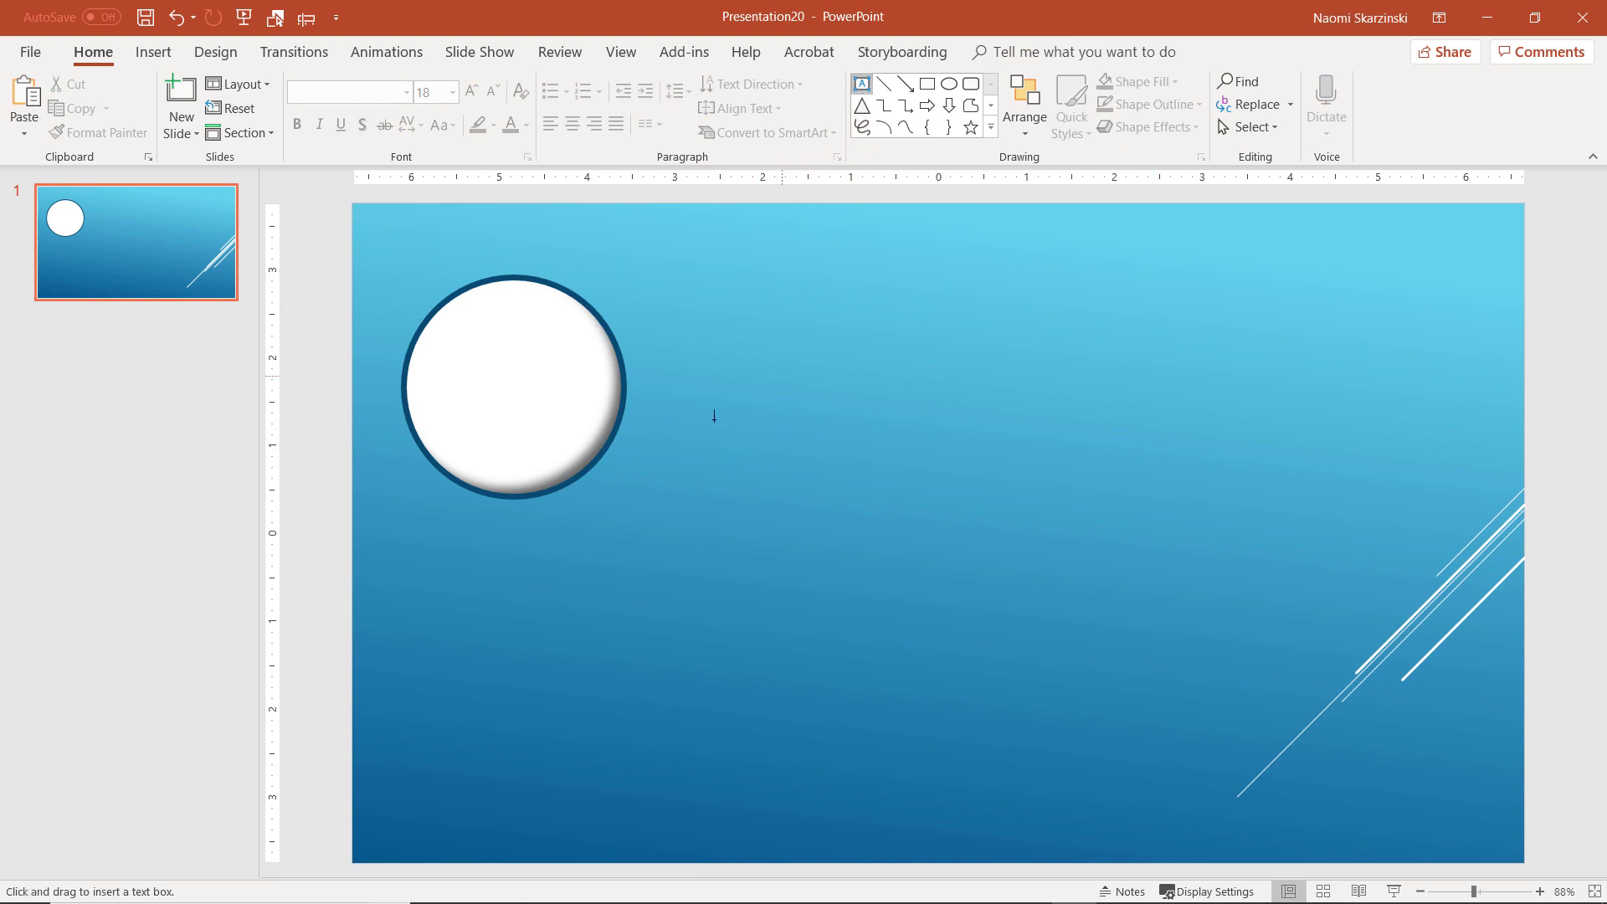
{"action": "left_click", "coordinate": [645, 517]}
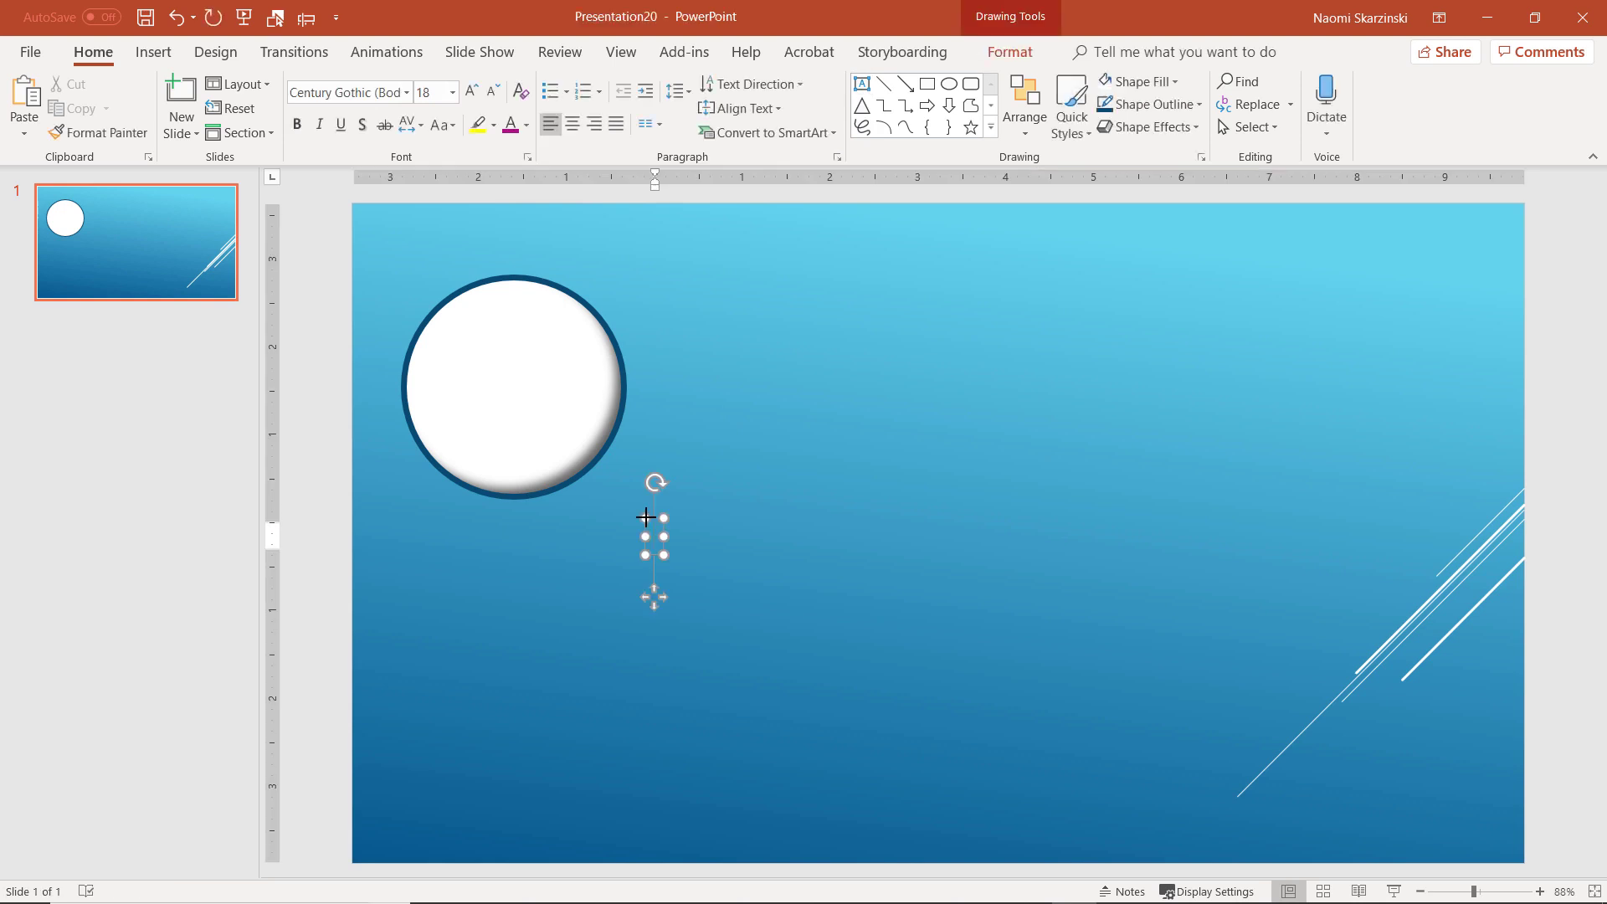
{"action": "type", "text": "Example"}
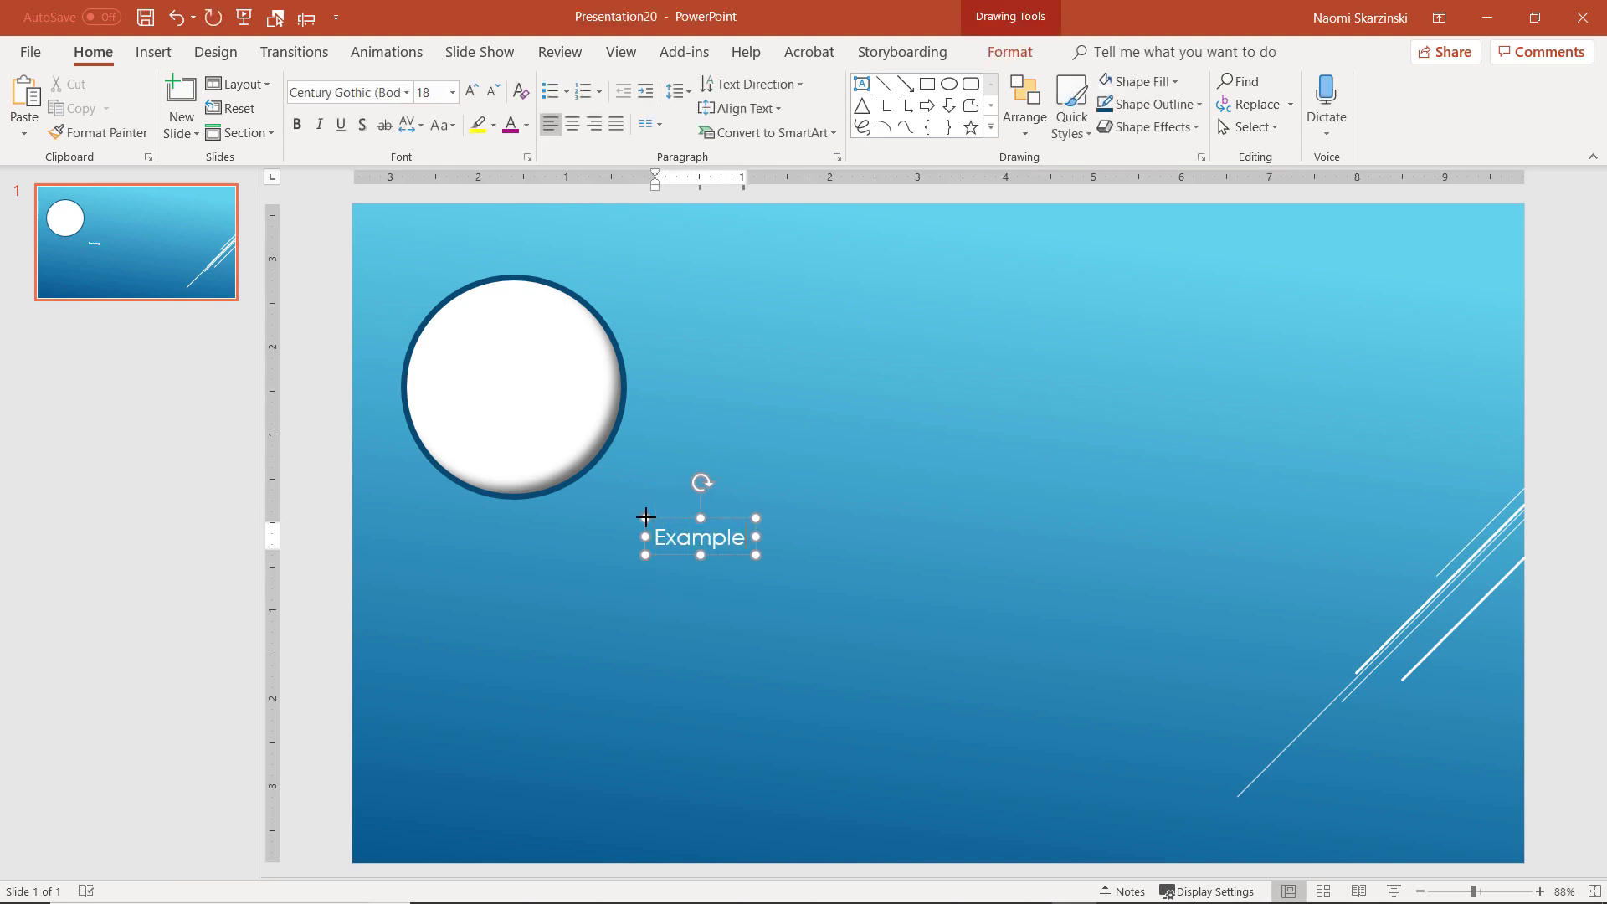
- Format 'Example' as bold dark-blue 44 pt Acumin Pro ExtraCondensed and move it beneath the circle
{"action": "key", "text": "ctrl+a"}
{"action": "left_click", "coordinate": [296, 124]}
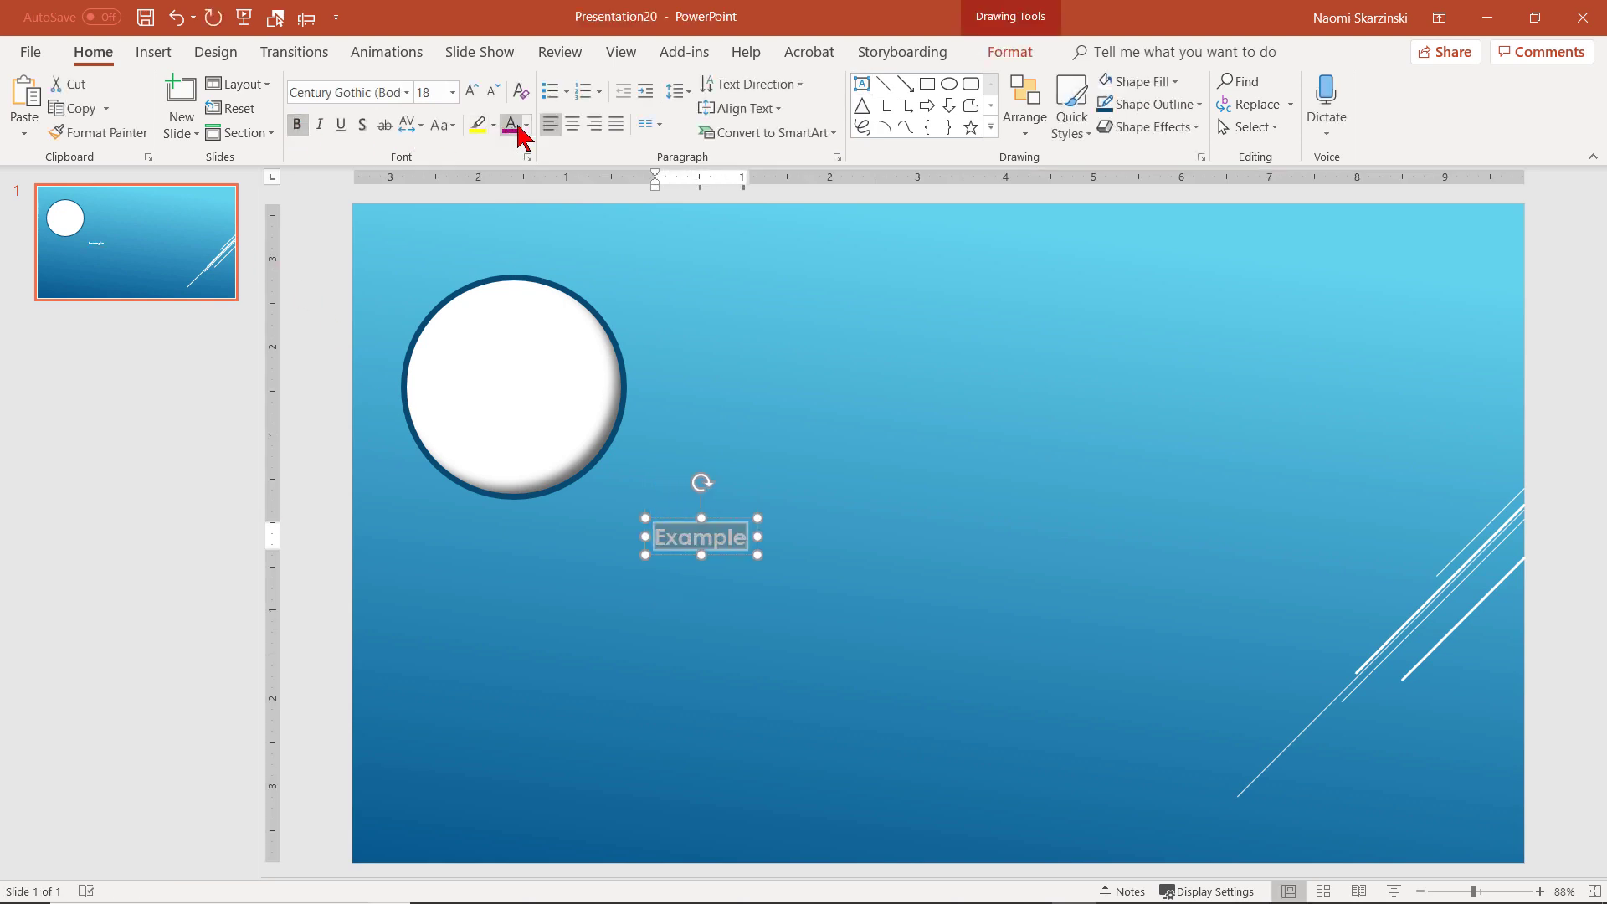
{"action": "left_click", "coordinate": [525, 125]}
{"action": "left_click", "coordinate": [525, 323]}
{"action": "left_click", "coordinate": [406, 92]}
{"action": "left_click", "coordinate": [412, 223]}
{"action": "left_click", "coordinate": [452, 92]}
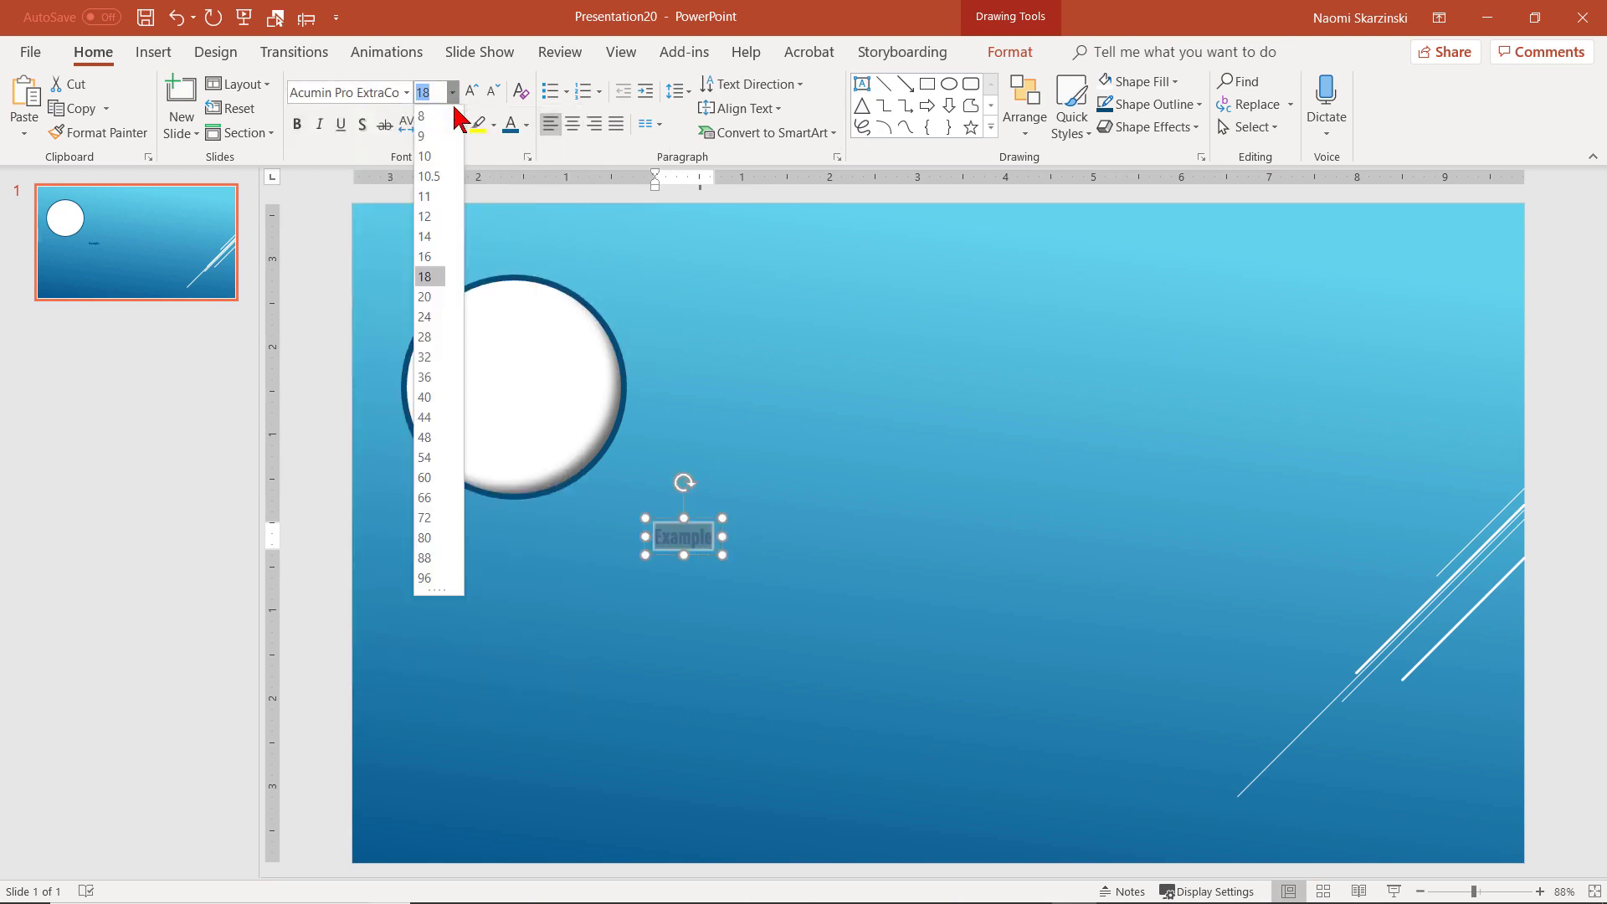
{"action": "left_click", "coordinate": [433, 416]}
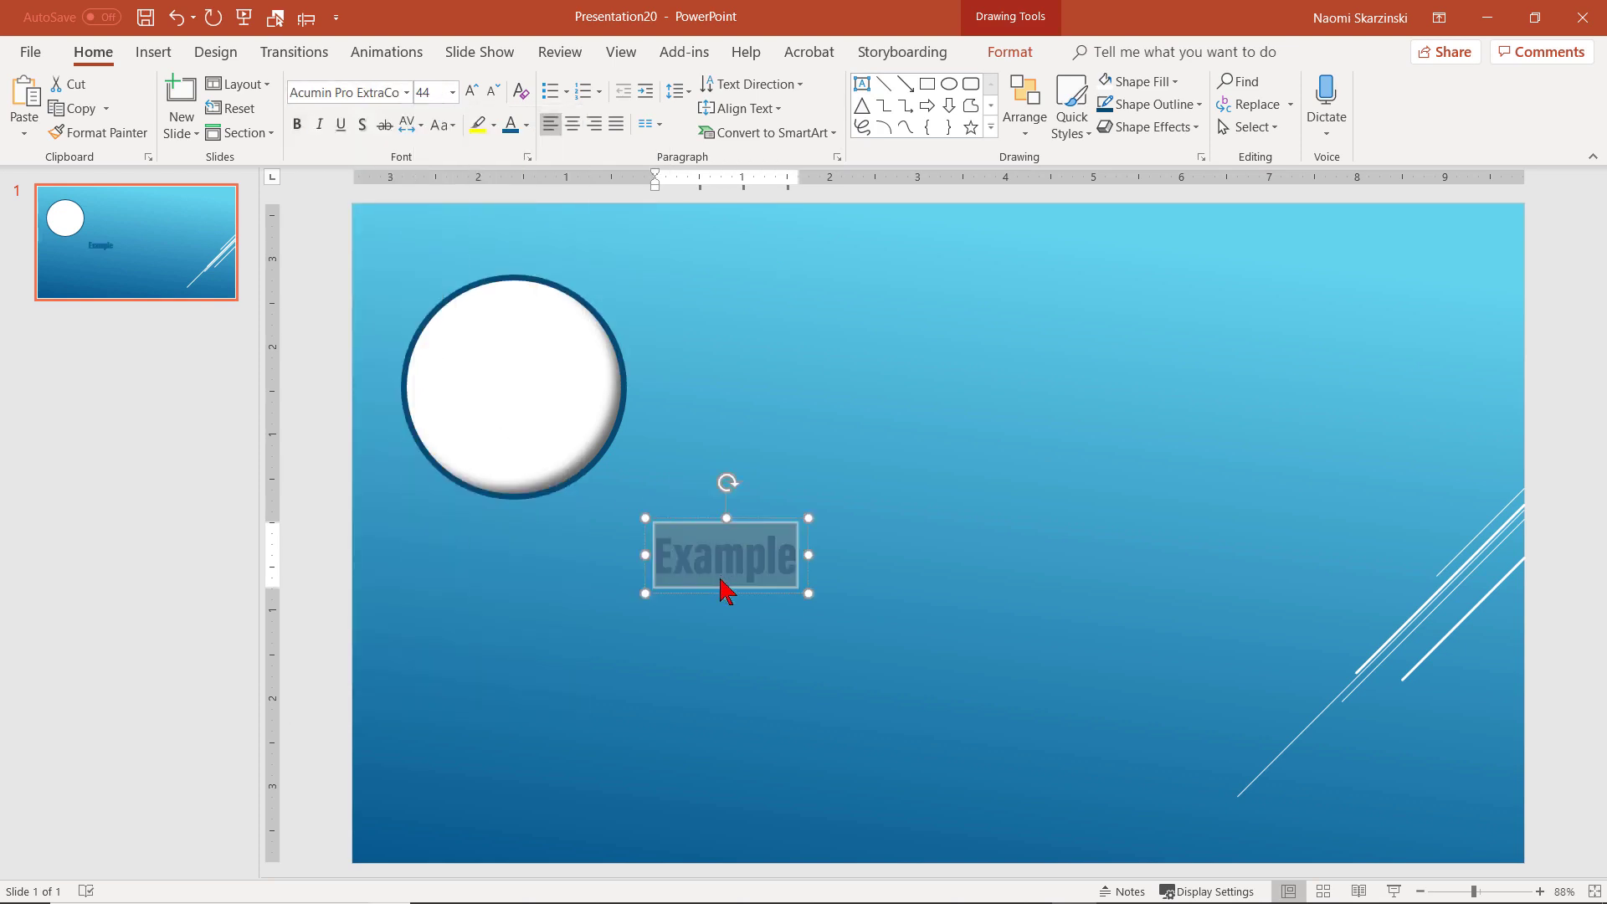
{"action": "left_click_drag", "start_coordinate": [721, 592], "coordinate": [490, 601]}
{"action": "left_click", "coordinate": [486, 594]}
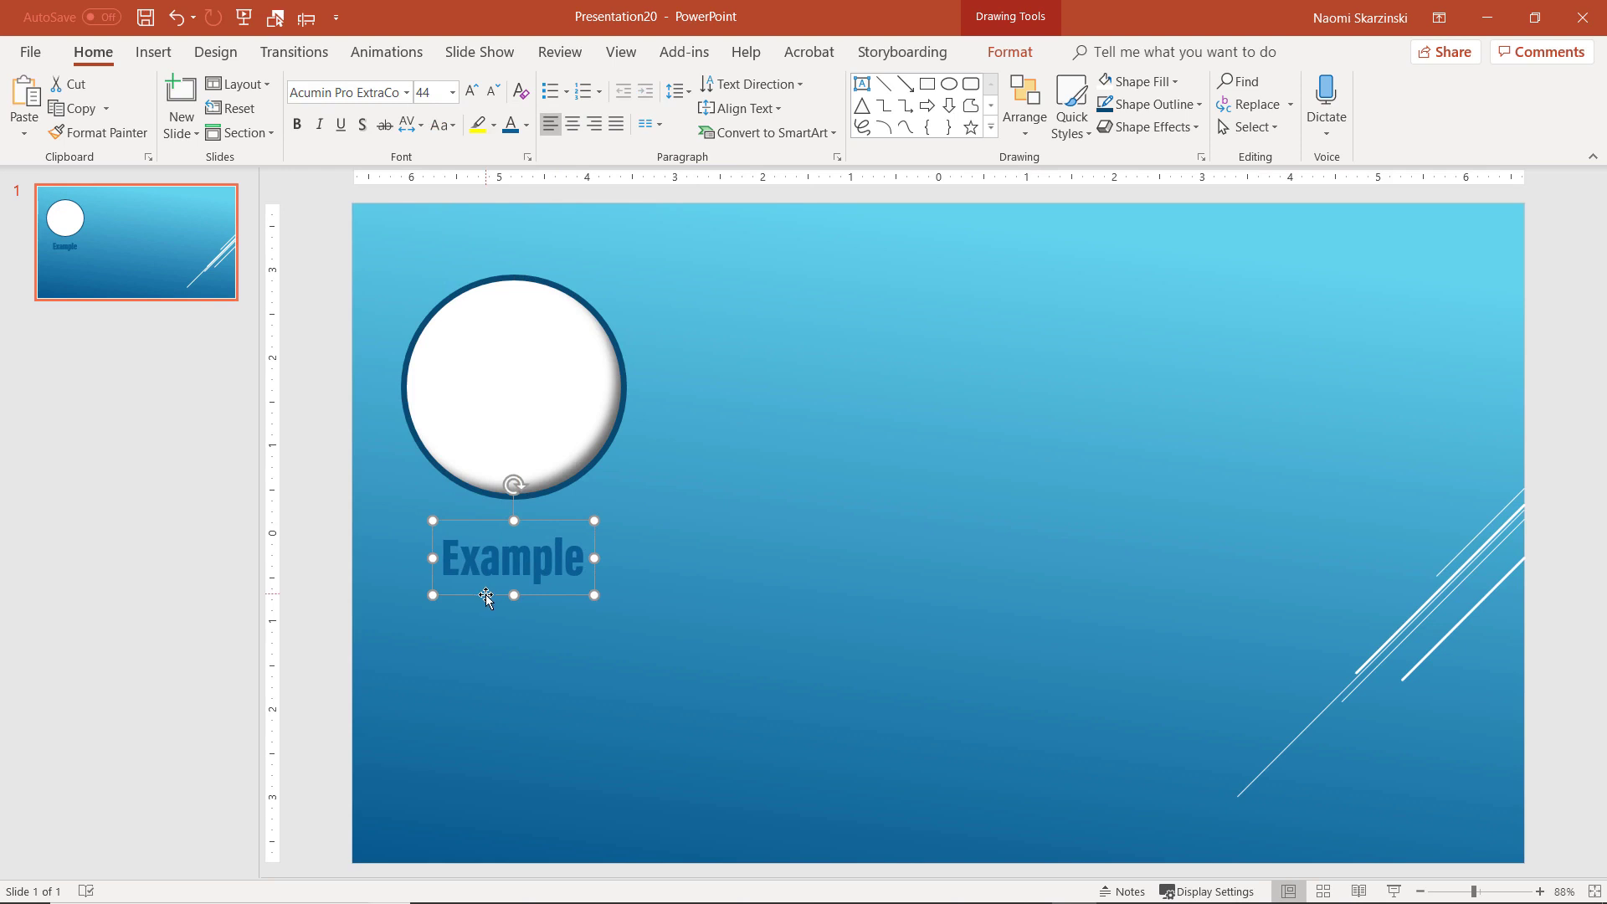
- Set the Example box as the default text box, then add 'This is another example' right of the circle
{"action": "right_click", "coordinate": [486, 594]}
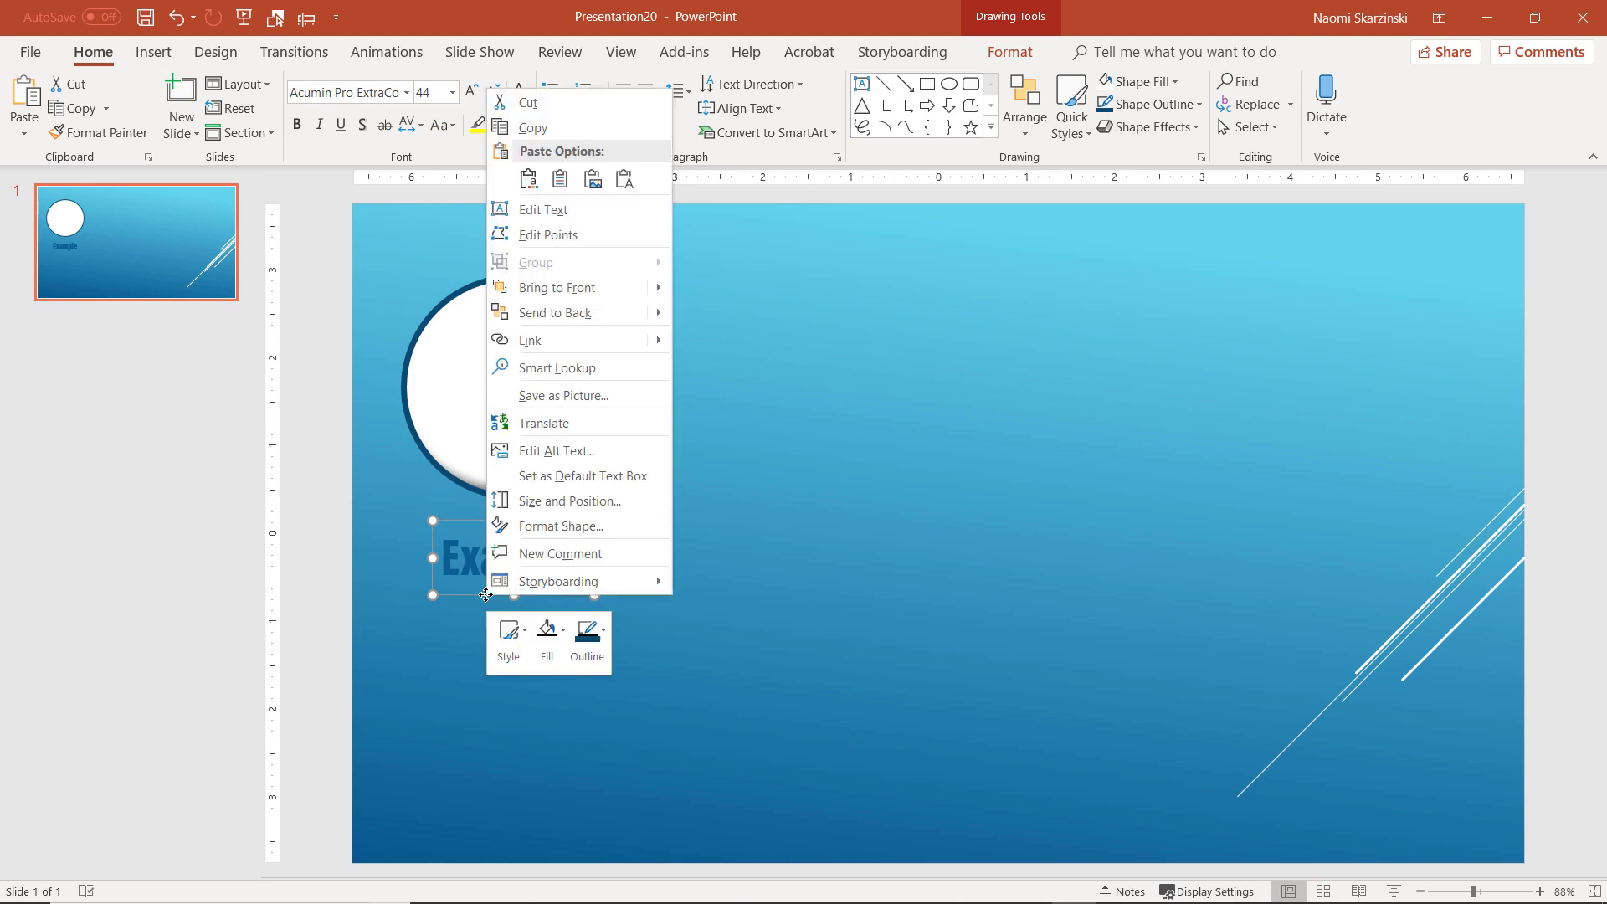
{"action": "left_click", "coordinate": [583, 477]}
{"action": "left_click", "coordinate": [861, 83]}
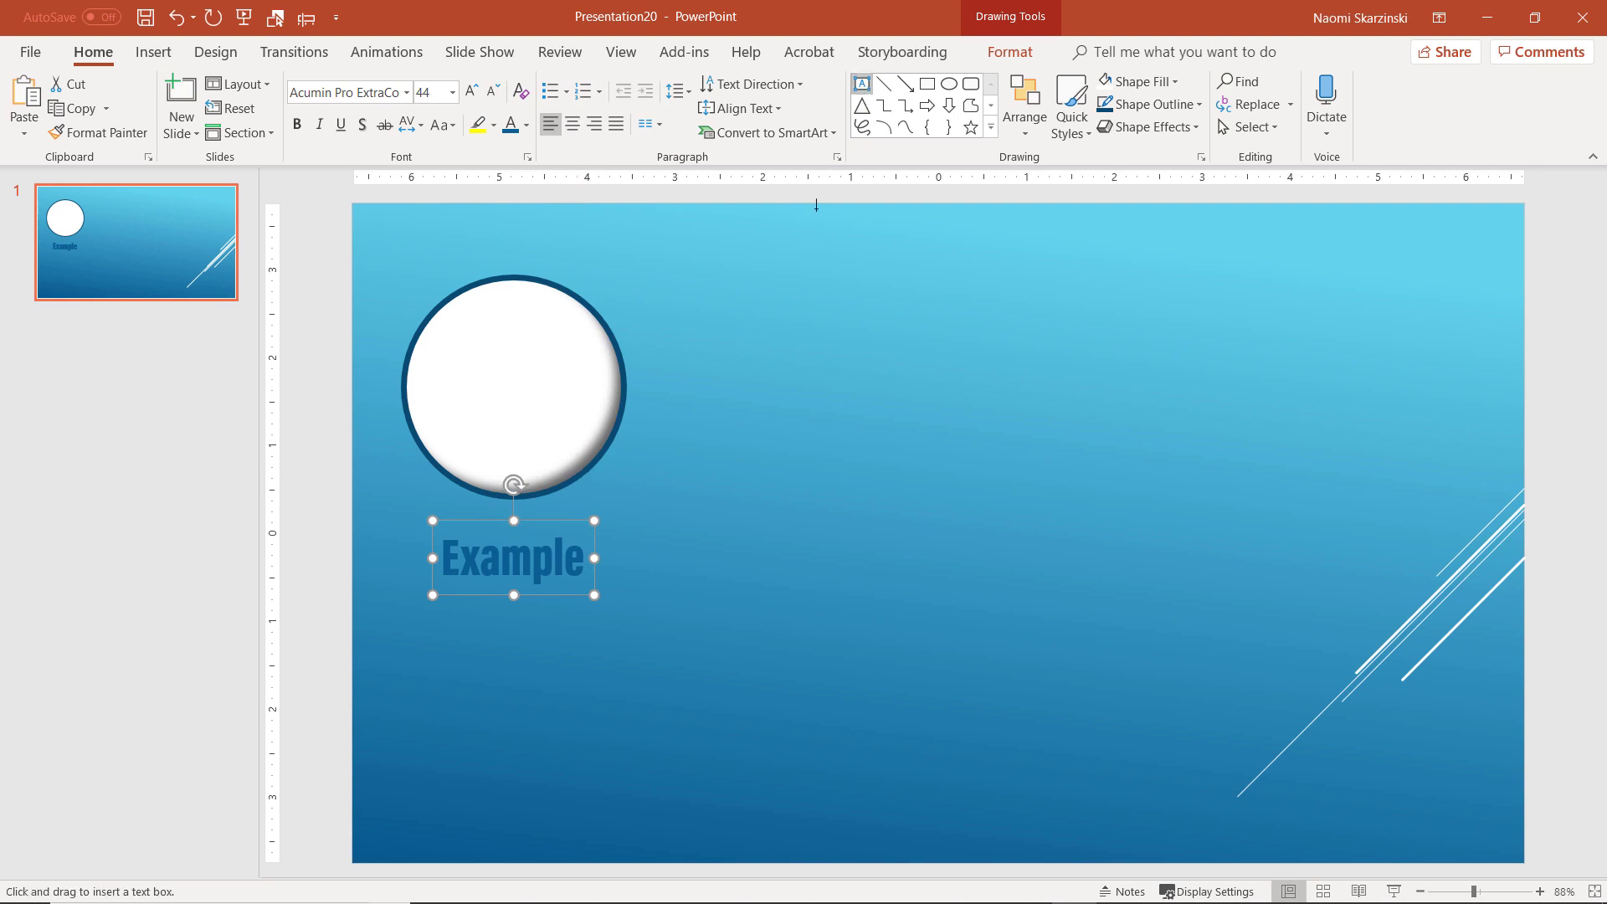
{"action": "left_click", "coordinate": [706, 323]}
{"action": "type", "text": "This is another example"}
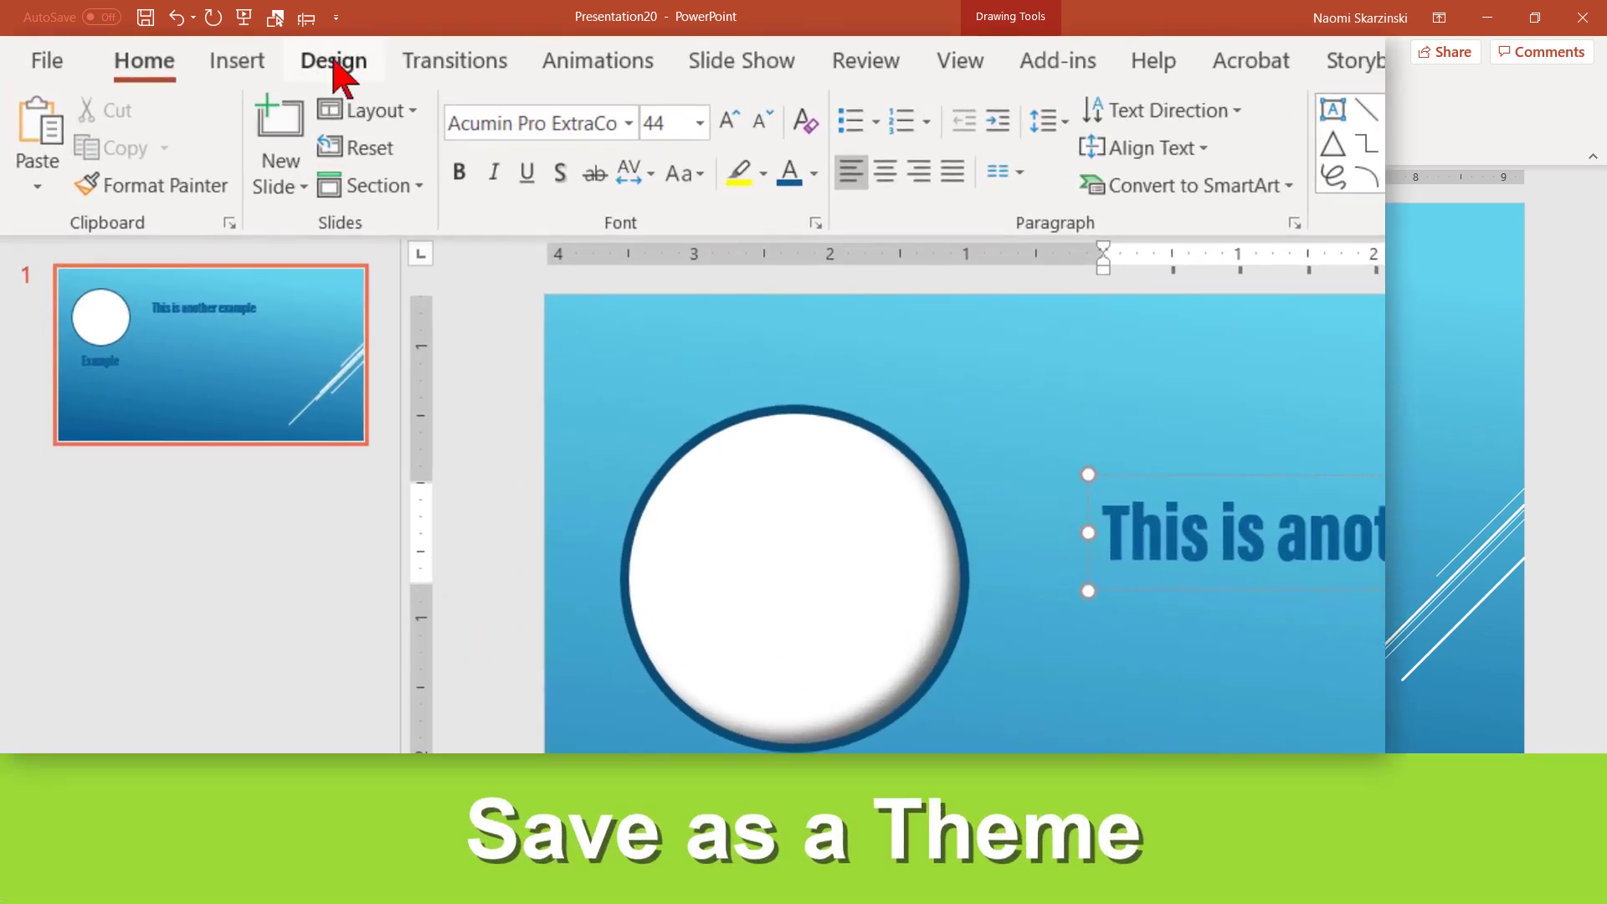
- Save the current design as a theme named 'Test' and close Presentation20
{"action": "left_click", "coordinate": [215, 52]}
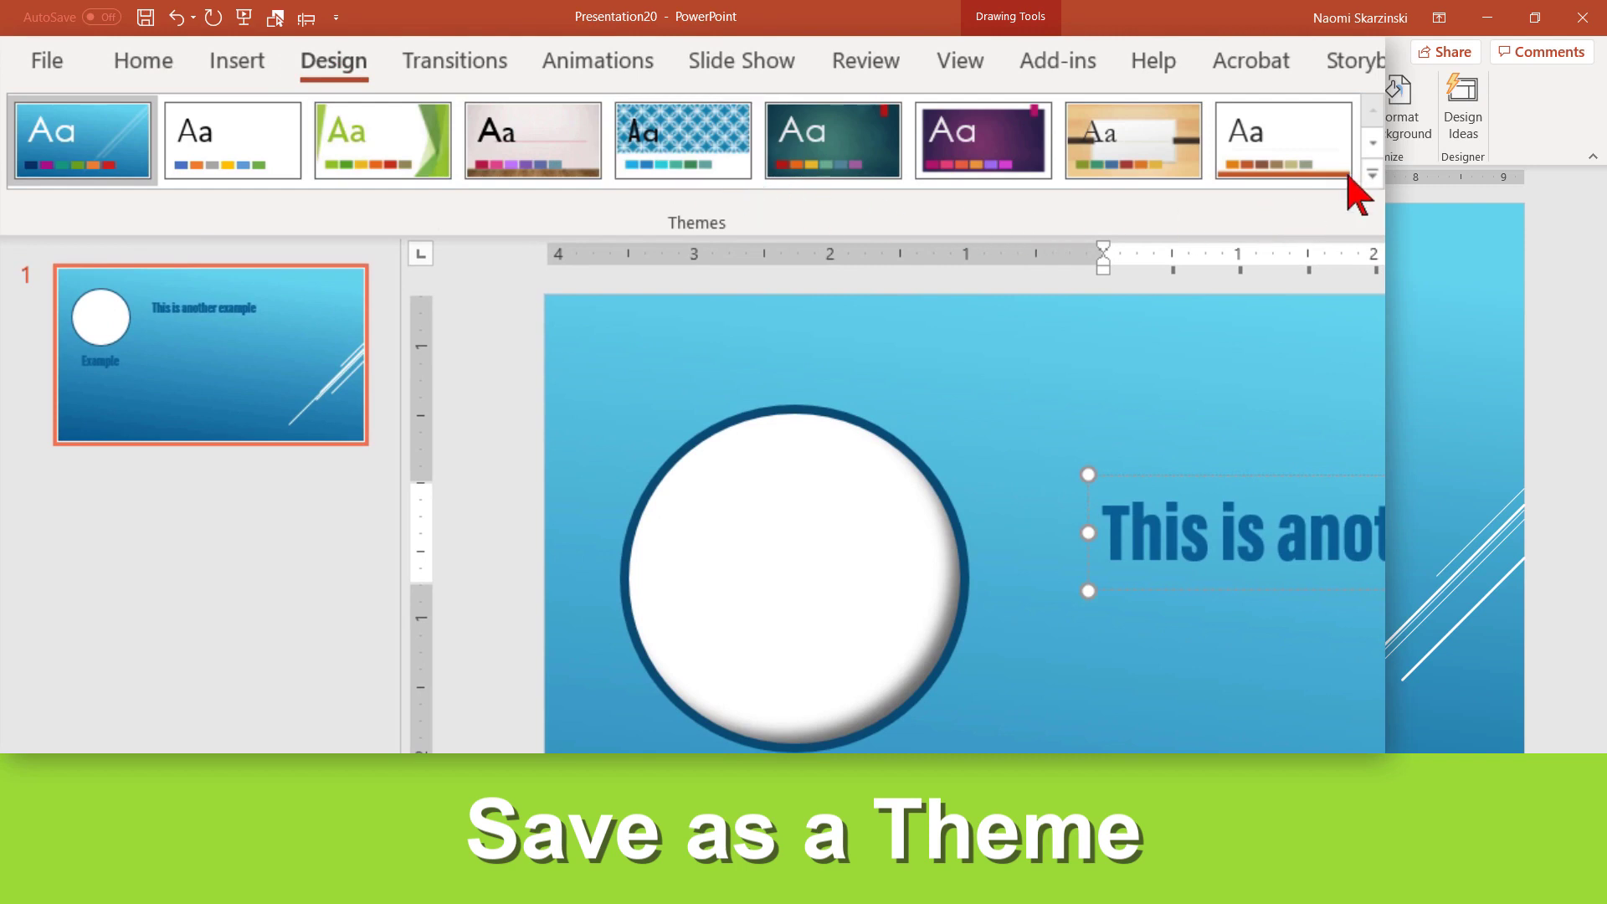
{"action": "left_click", "coordinate": [1373, 174]}
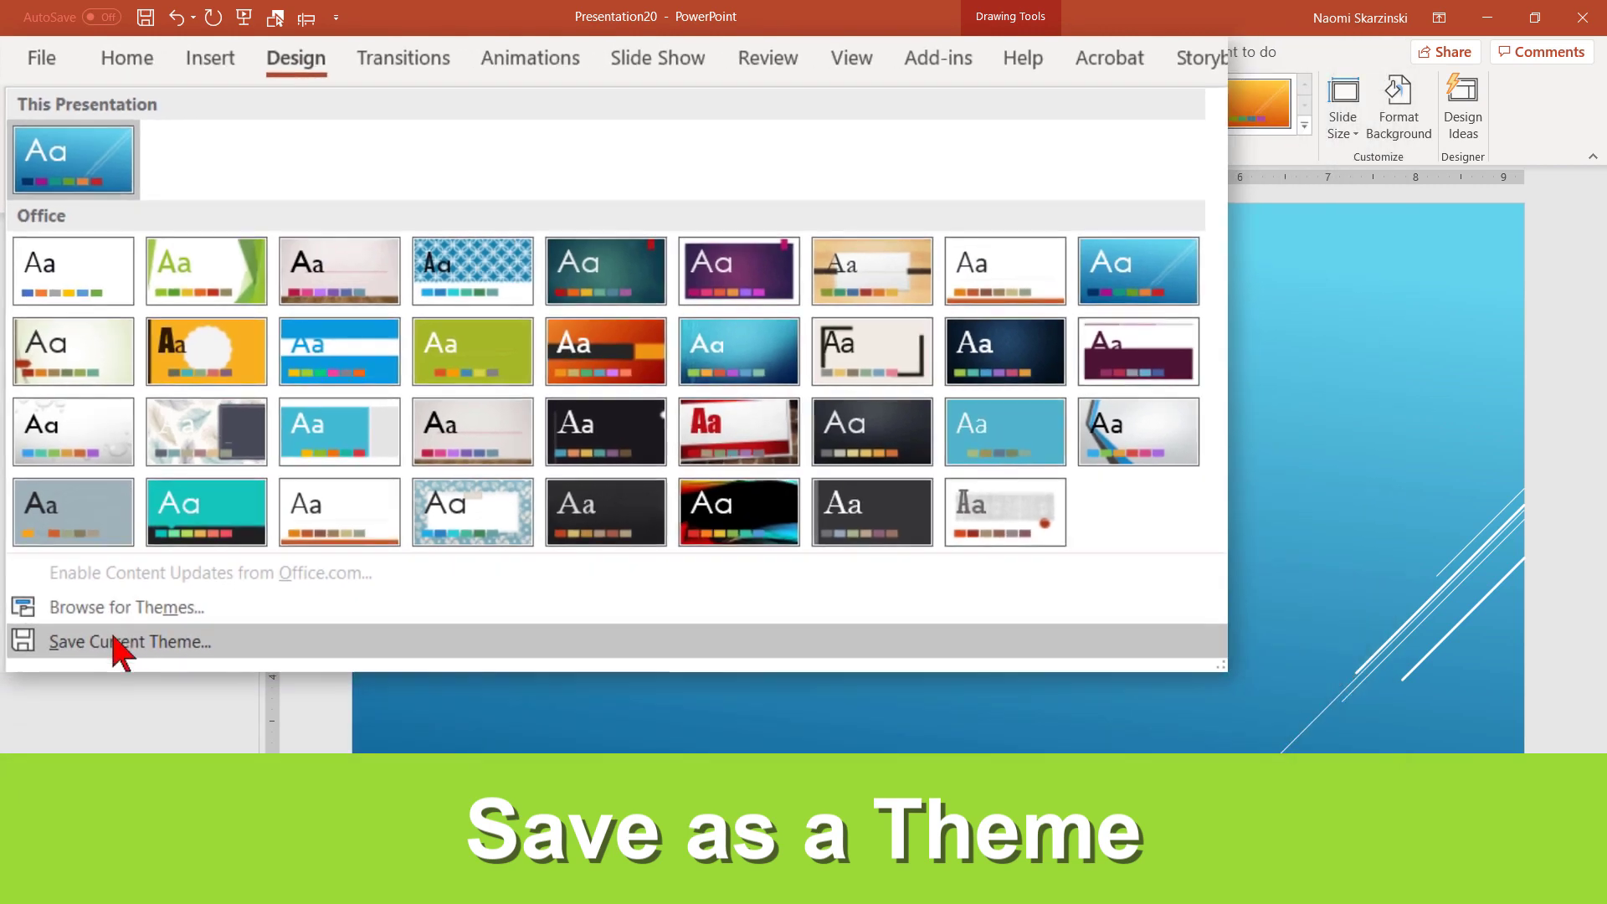
{"action": "left_click", "coordinate": [147, 718]}
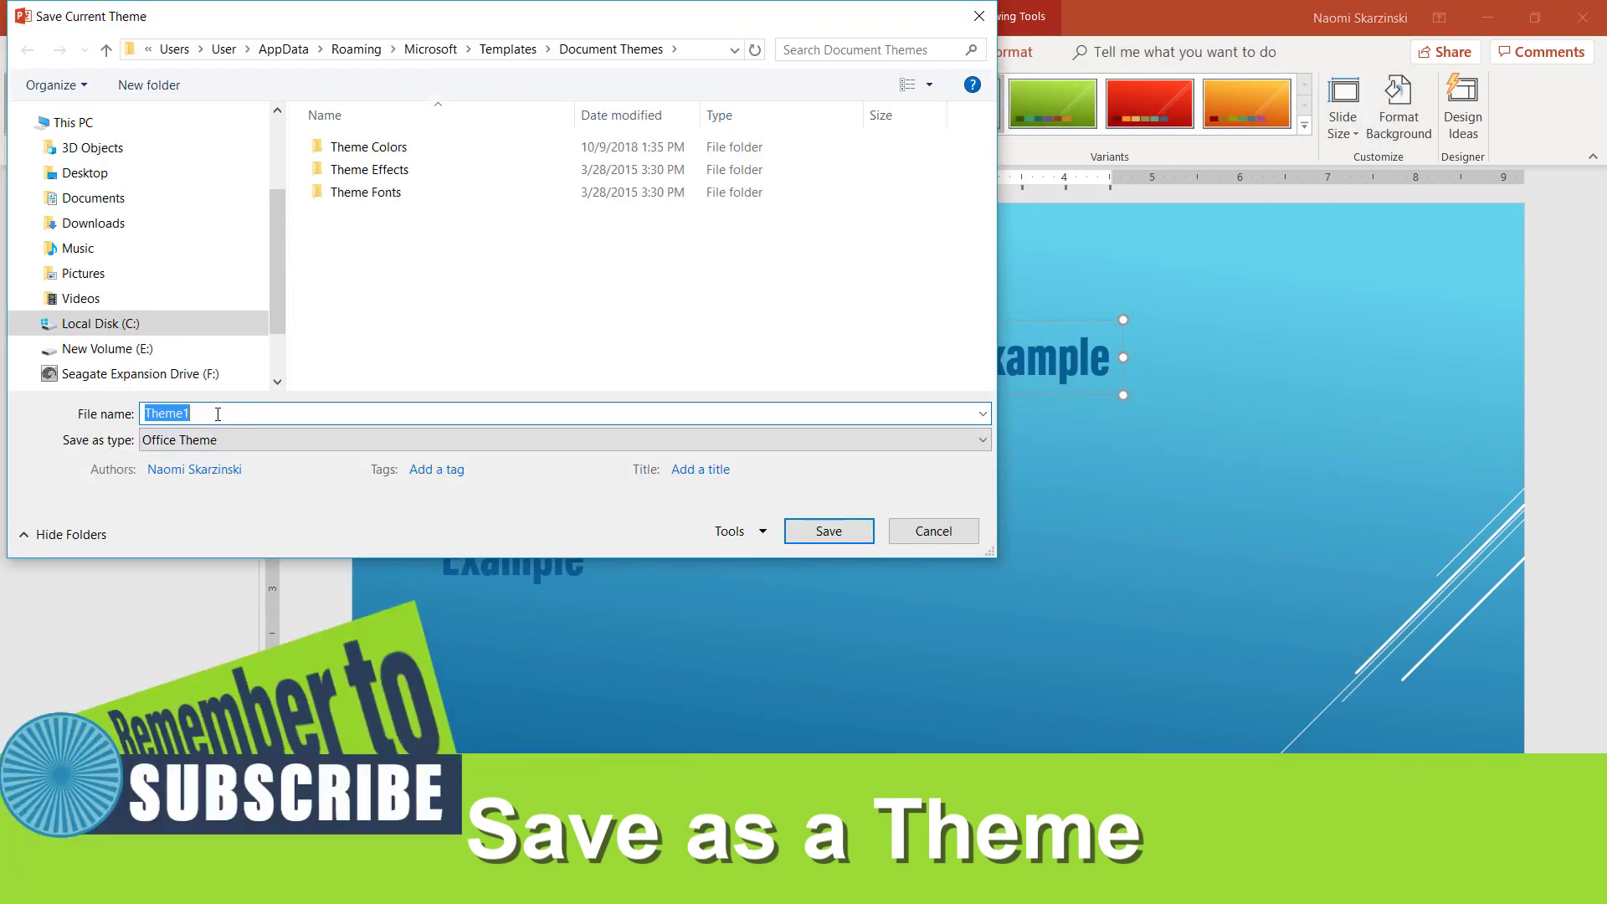
{"action": "type", "text": "Te"}
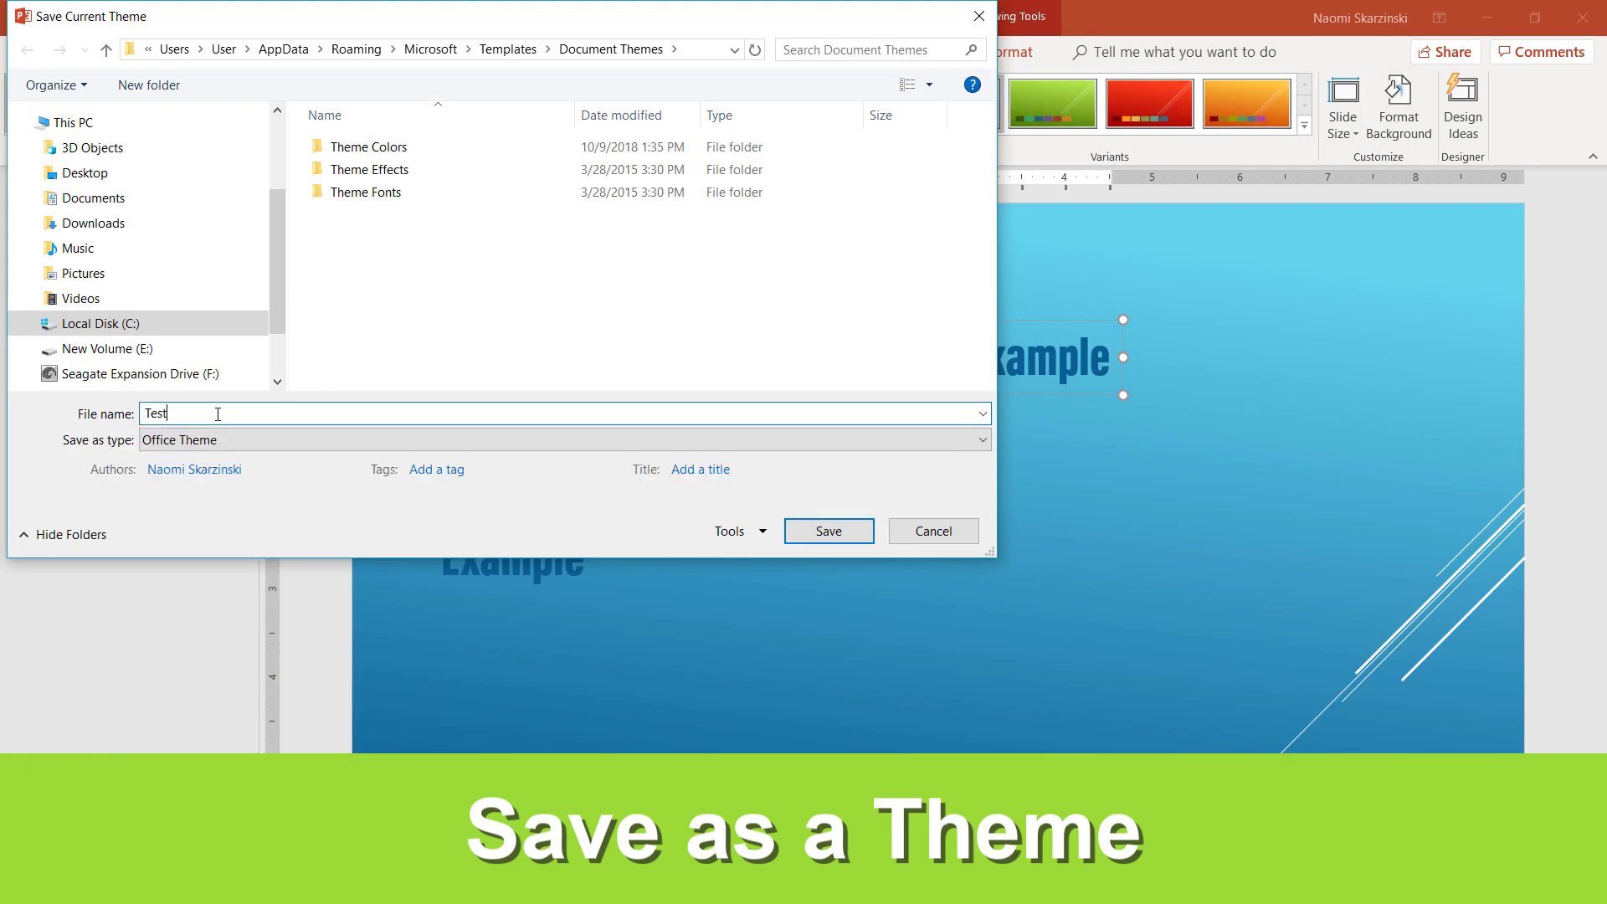
{"action": "type", "text": "st"}
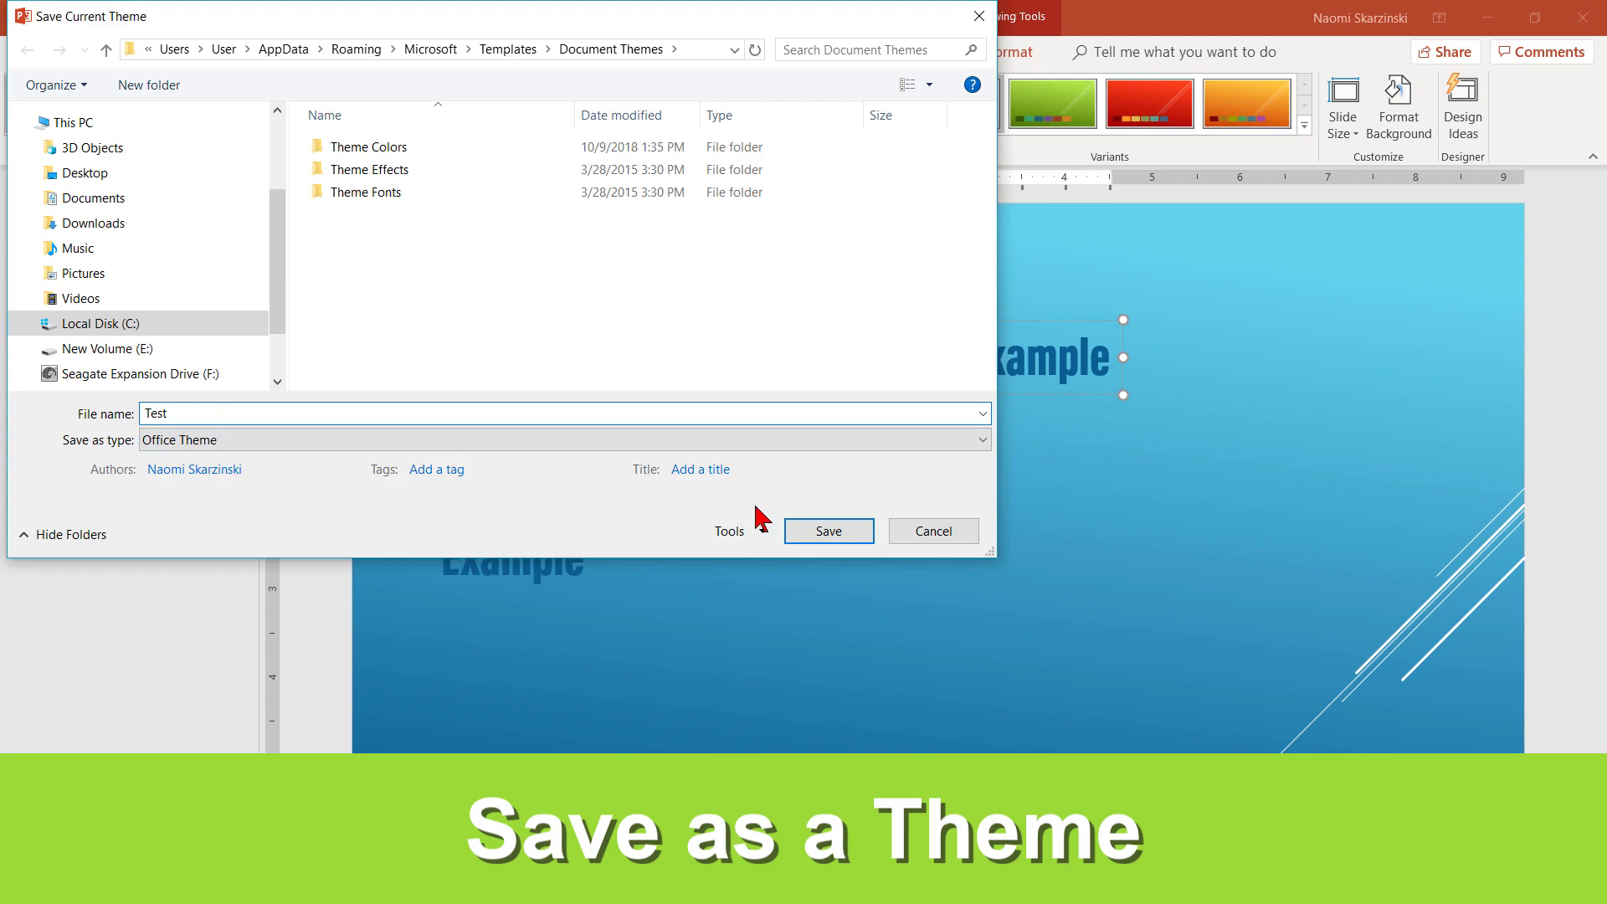
{"action": "left_click", "coordinate": [808, 535]}
{"action": "left_click", "coordinate": [30, 52]}
{"action": "left_click", "coordinate": [50, 428]}
- Discard Presentation20's changes and start a new blank presentation with a Blank-layout slide
{"action": "left_click", "coordinate": [803, 485]}
{"action": "left_click", "coordinate": [30, 52]}
{"action": "left_click", "coordinate": [40, 127]}
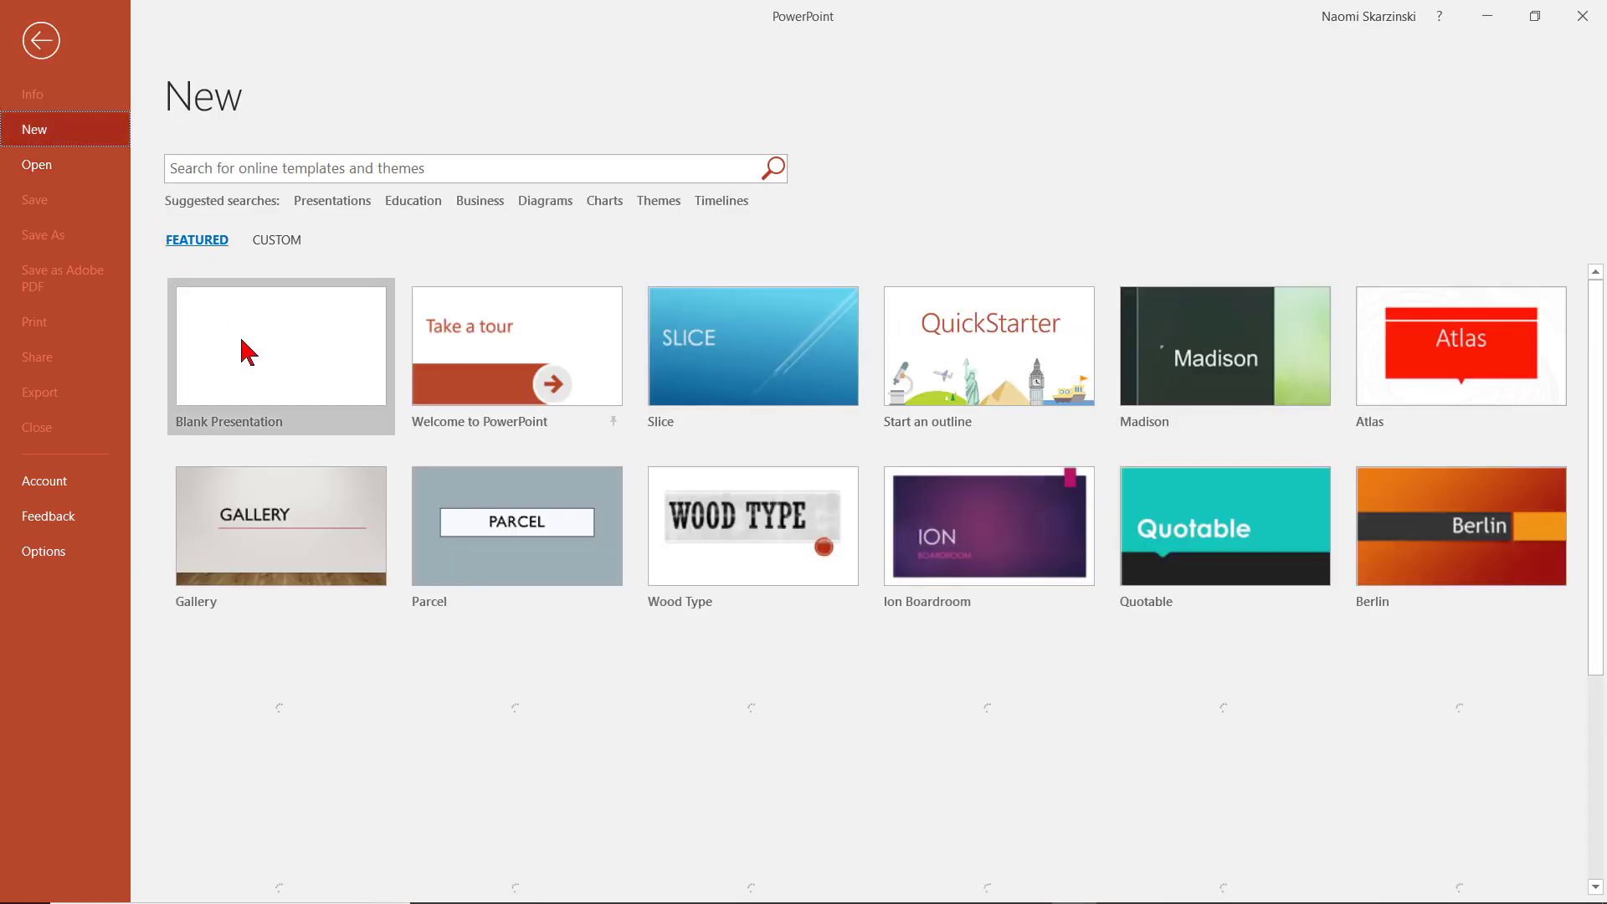
{"action": "left_click", "coordinate": [273, 362]}
{"action": "left_click", "coordinate": [93, 52]}
{"action": "left_click", "coordinate": [224, 85]}
{"action": "left_click", "coordinate": [258, 374]}
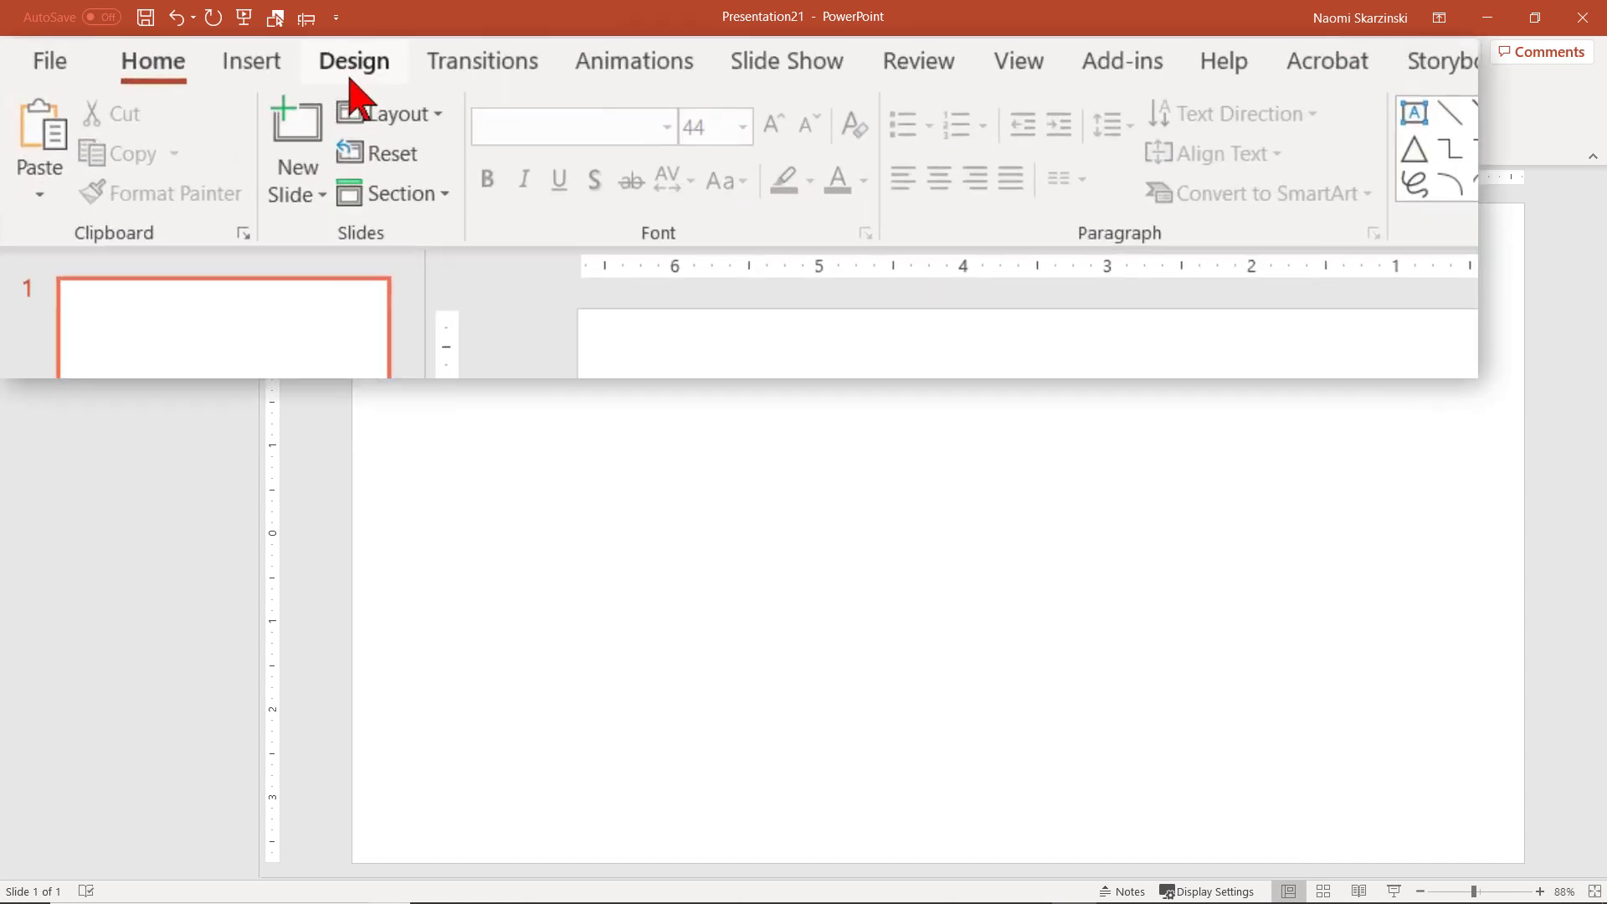
- Browse the Design themes gallery to locate the saved Test theme
{"action": "left_click", "coordinate": [215, 53]}
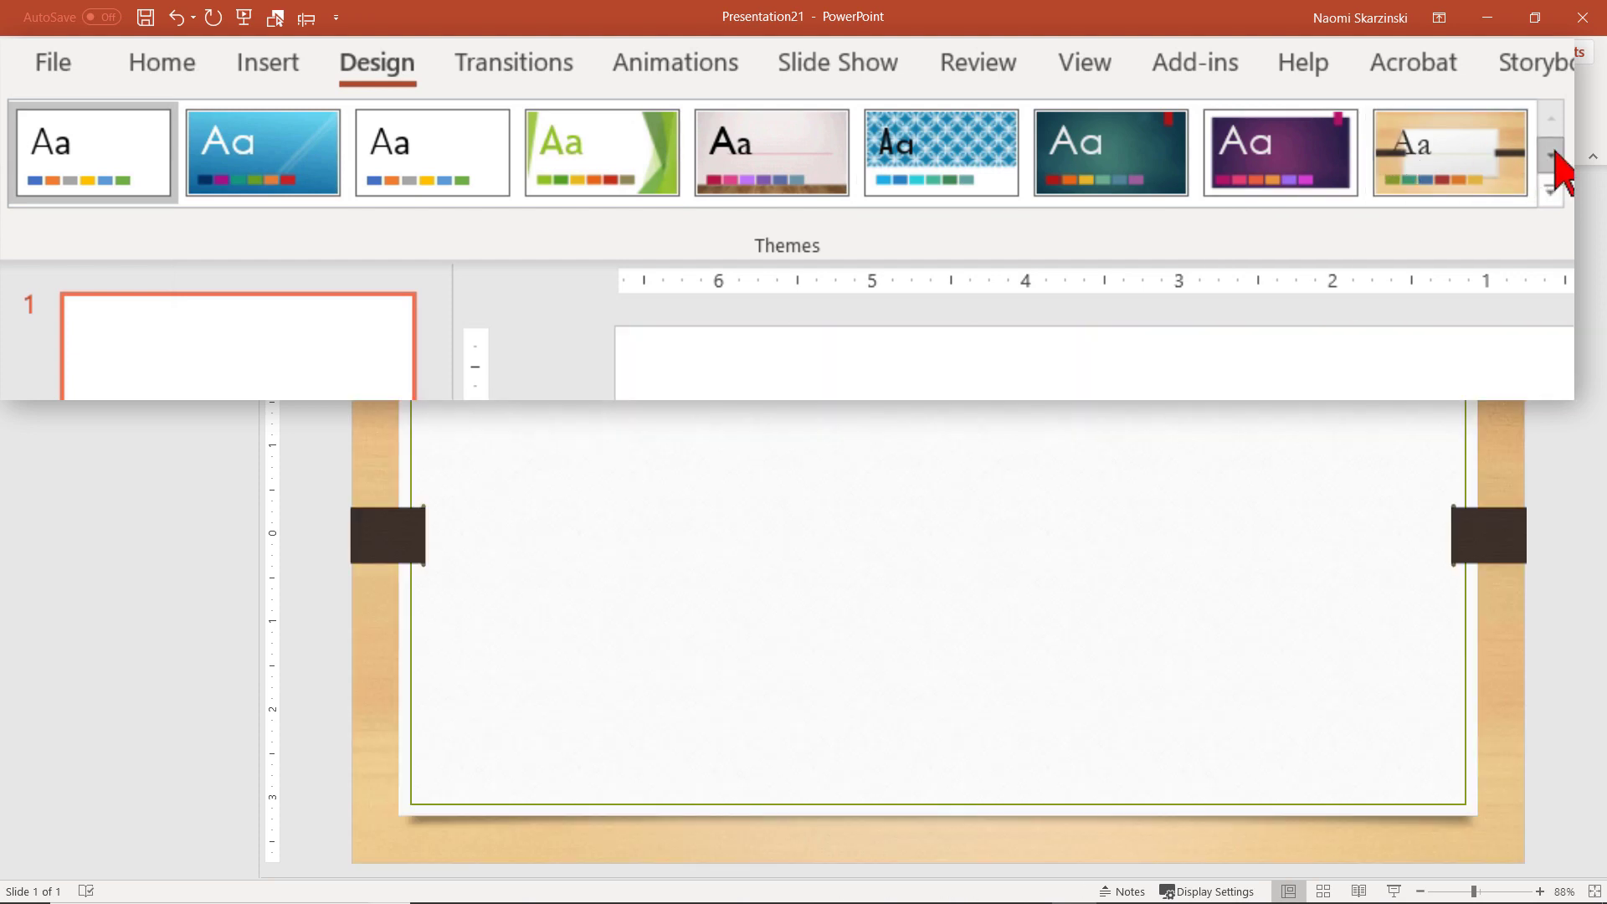
{"action": "left_click", "coordinate": [1550, 155]}
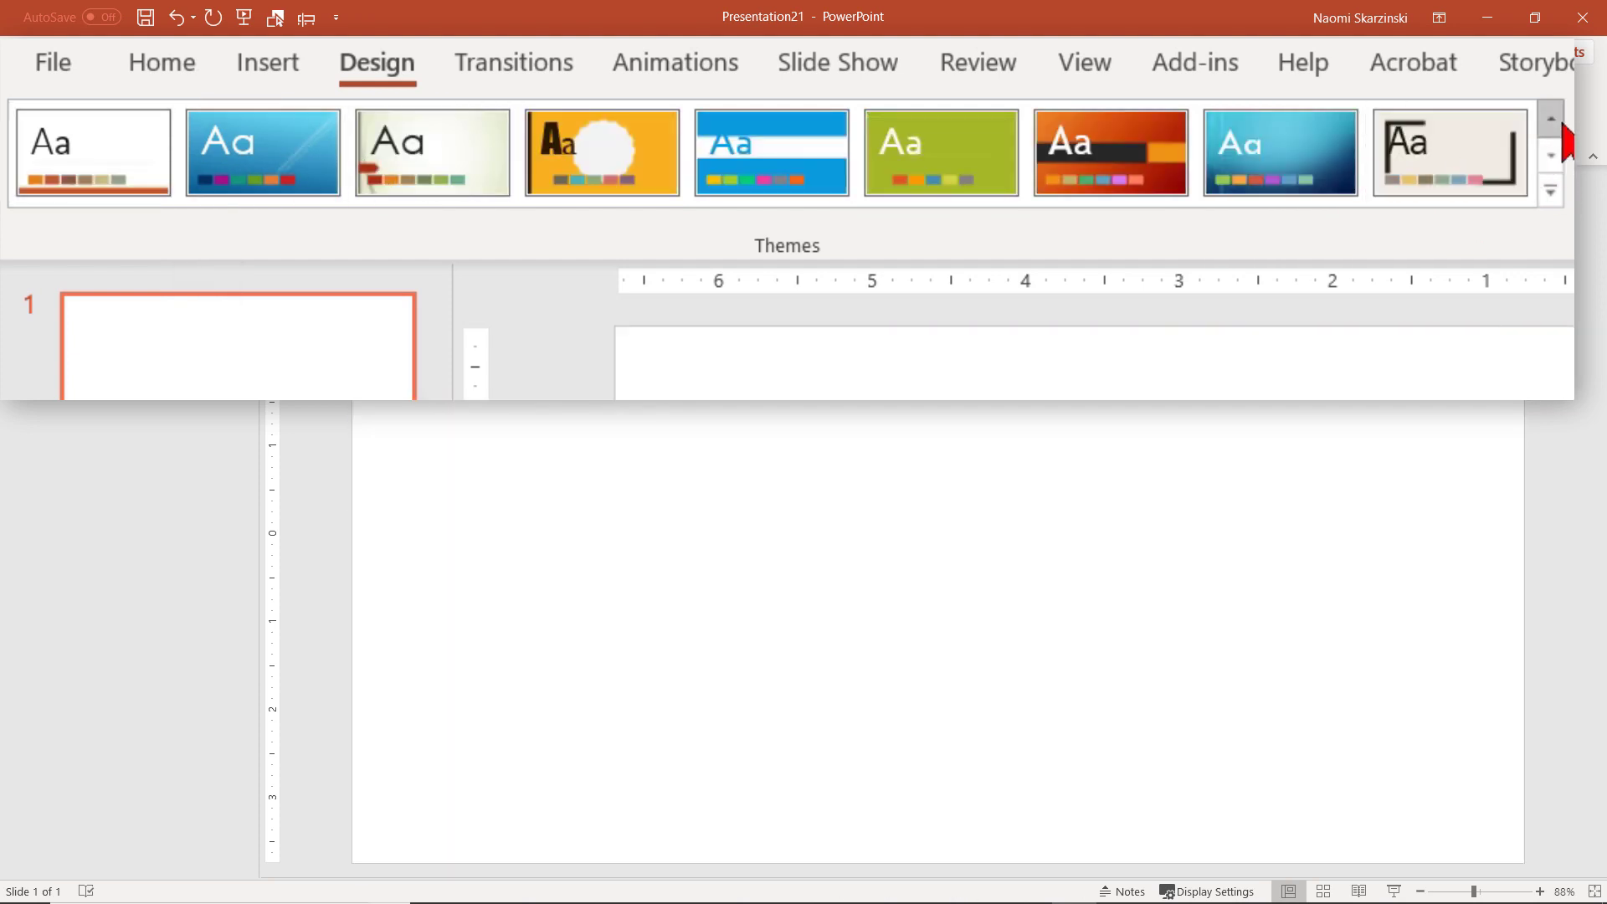
{"action": "left_click", "coordinate": [1555, 121]}
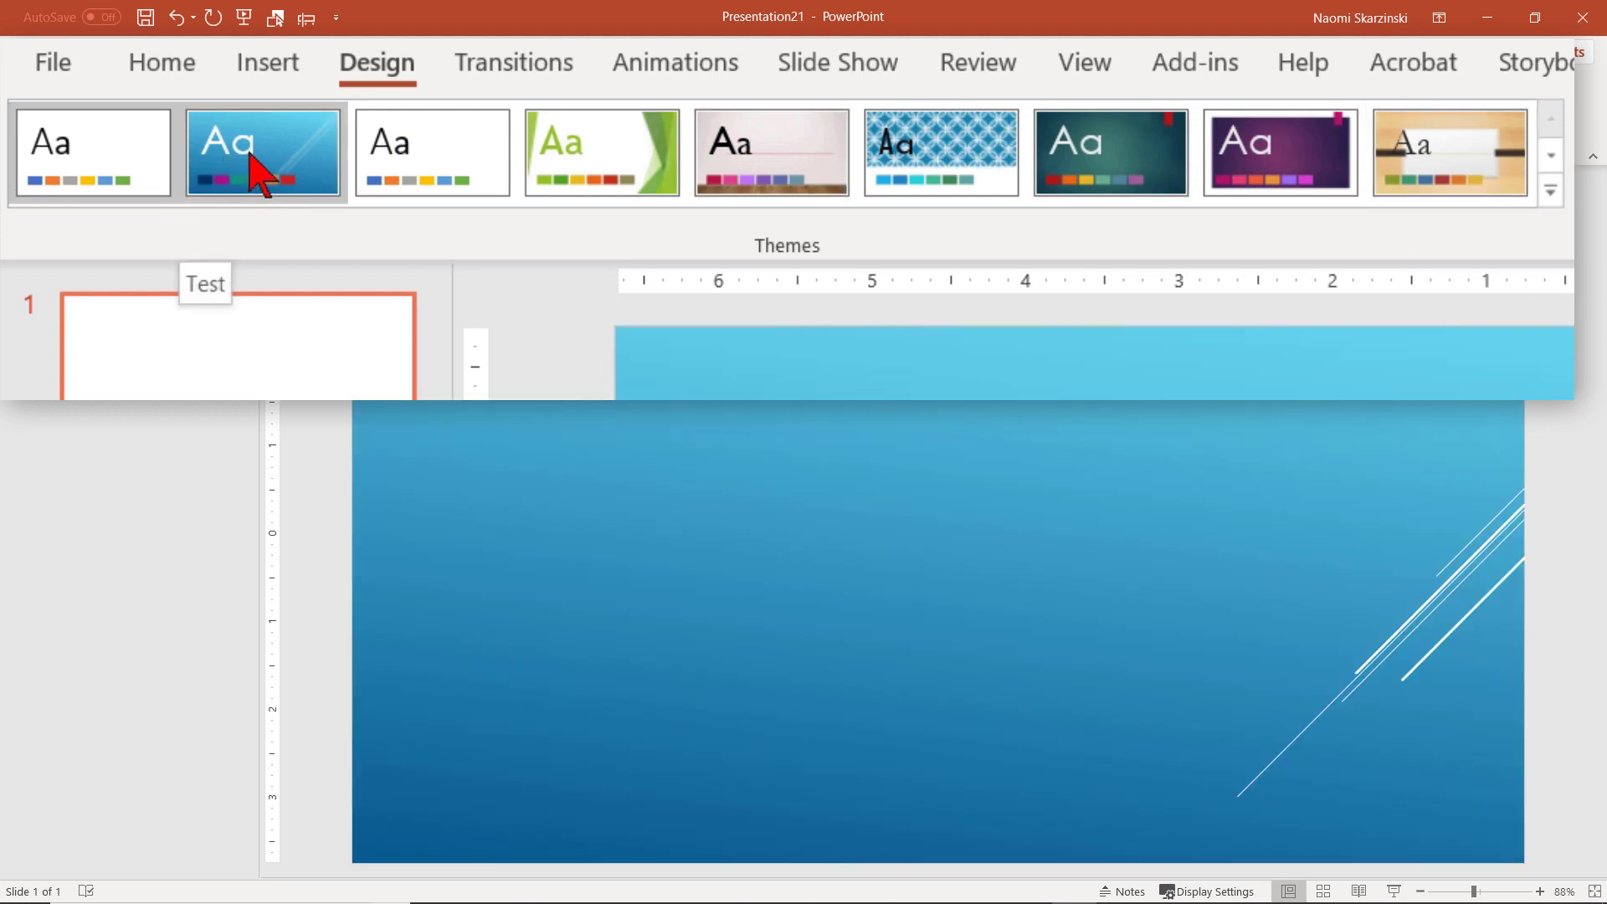
- Apply the Test theme to all slides and draw a circle near the slide's top-left
{"action": "right_click", "coordinate": [257, 173]}
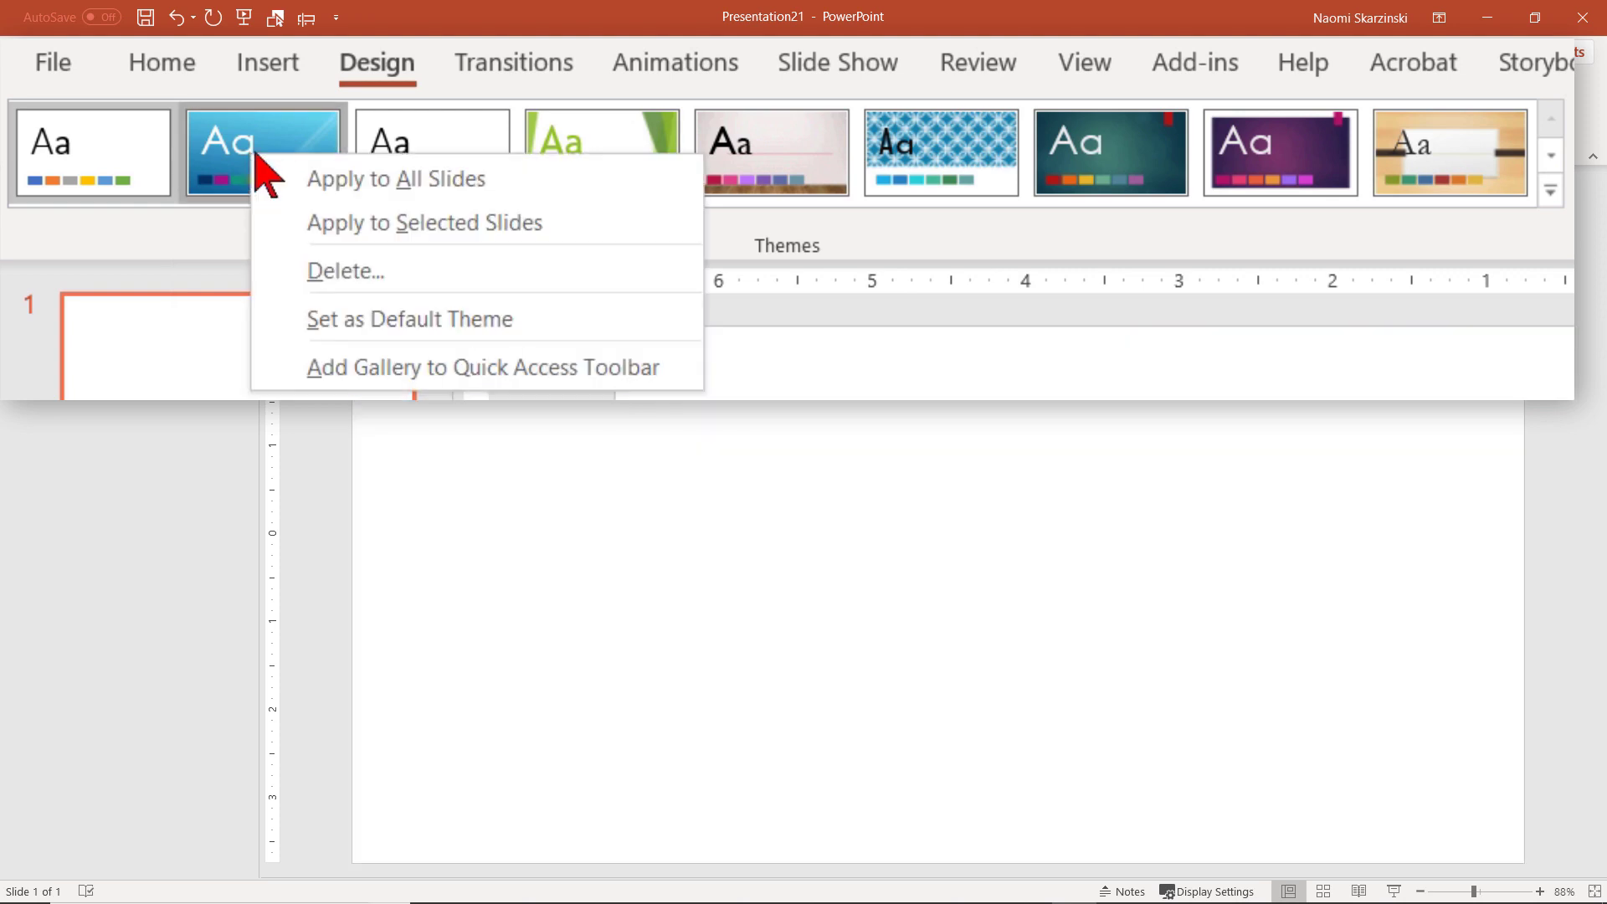
{"action": "left_click", "coordinate": [318, 178]}
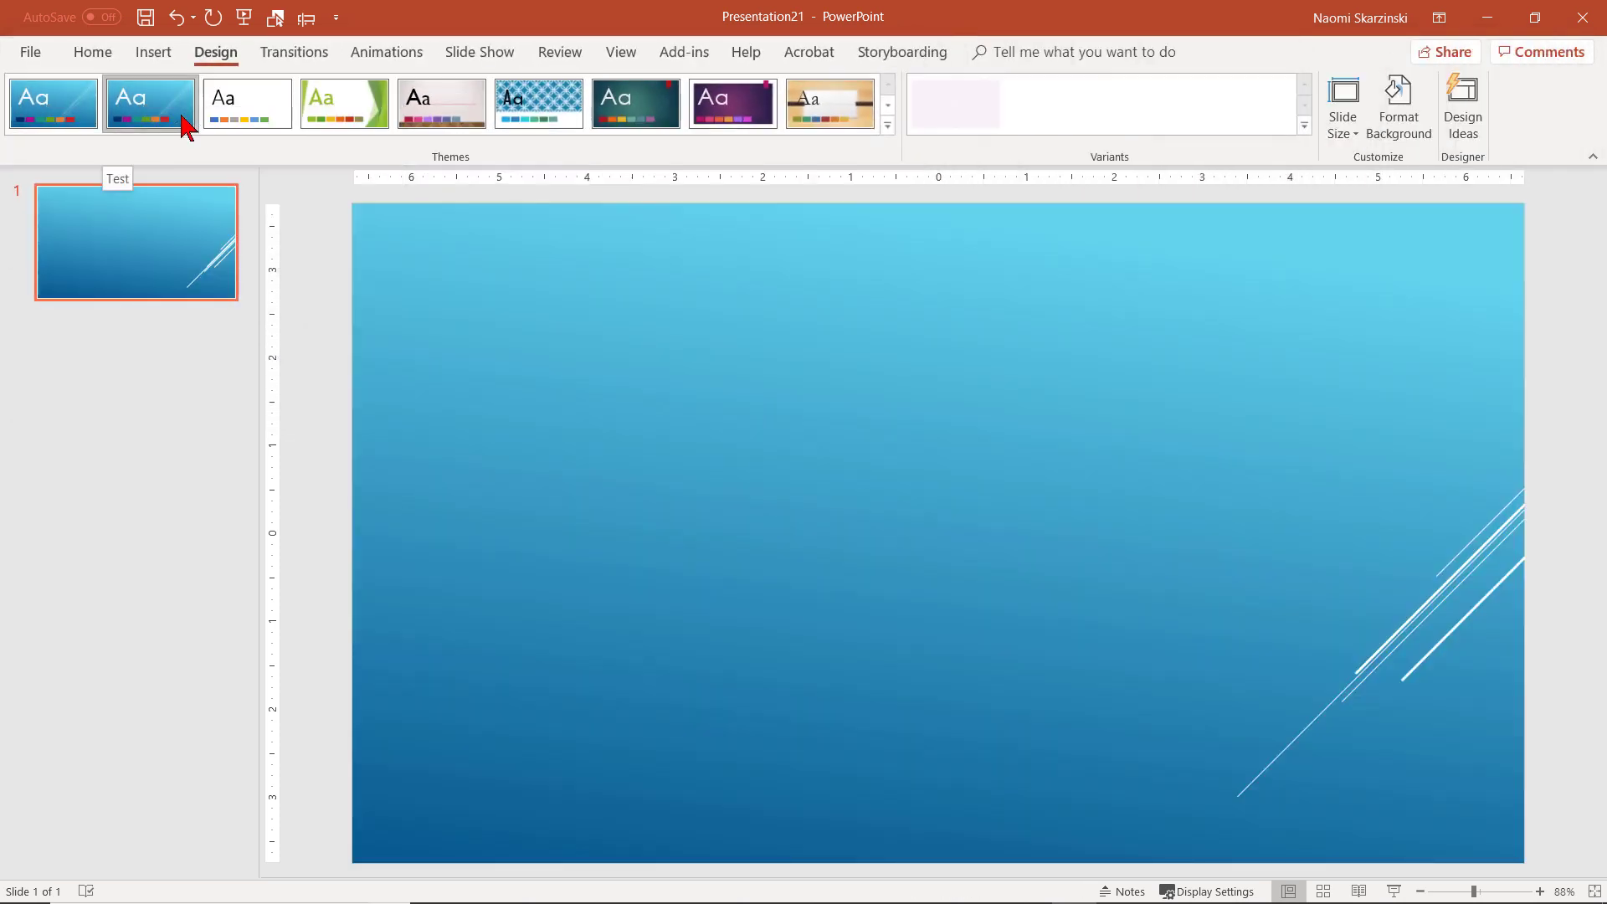
{"action": "left_click", "coordinate": [163, 65]}
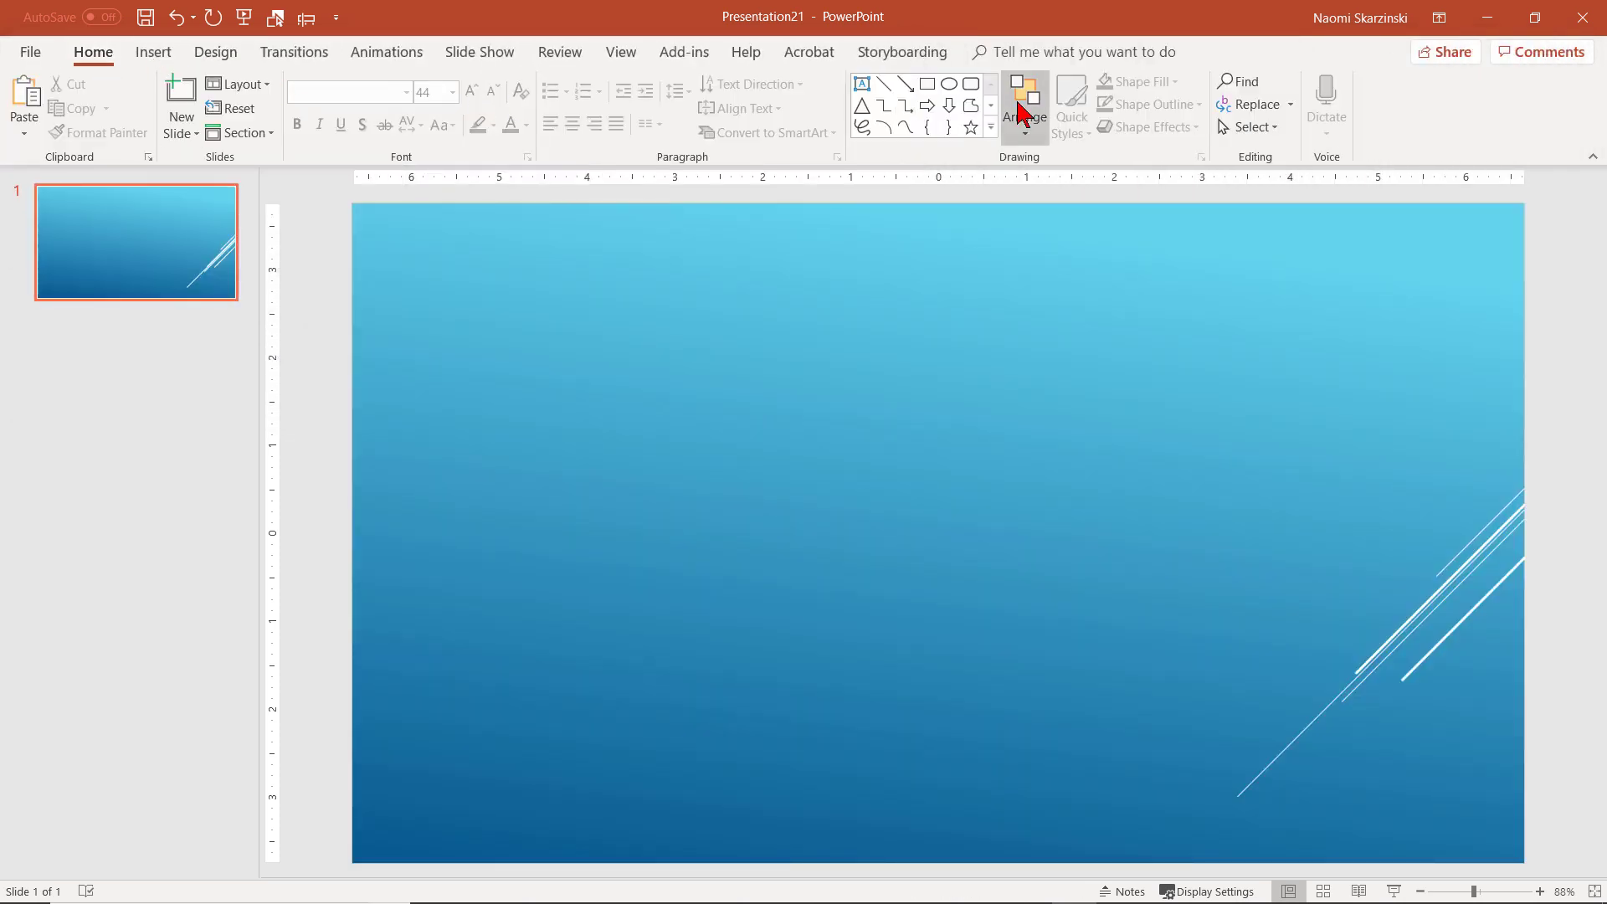
{"action": "left_click", "coordinate": [949, 84]}
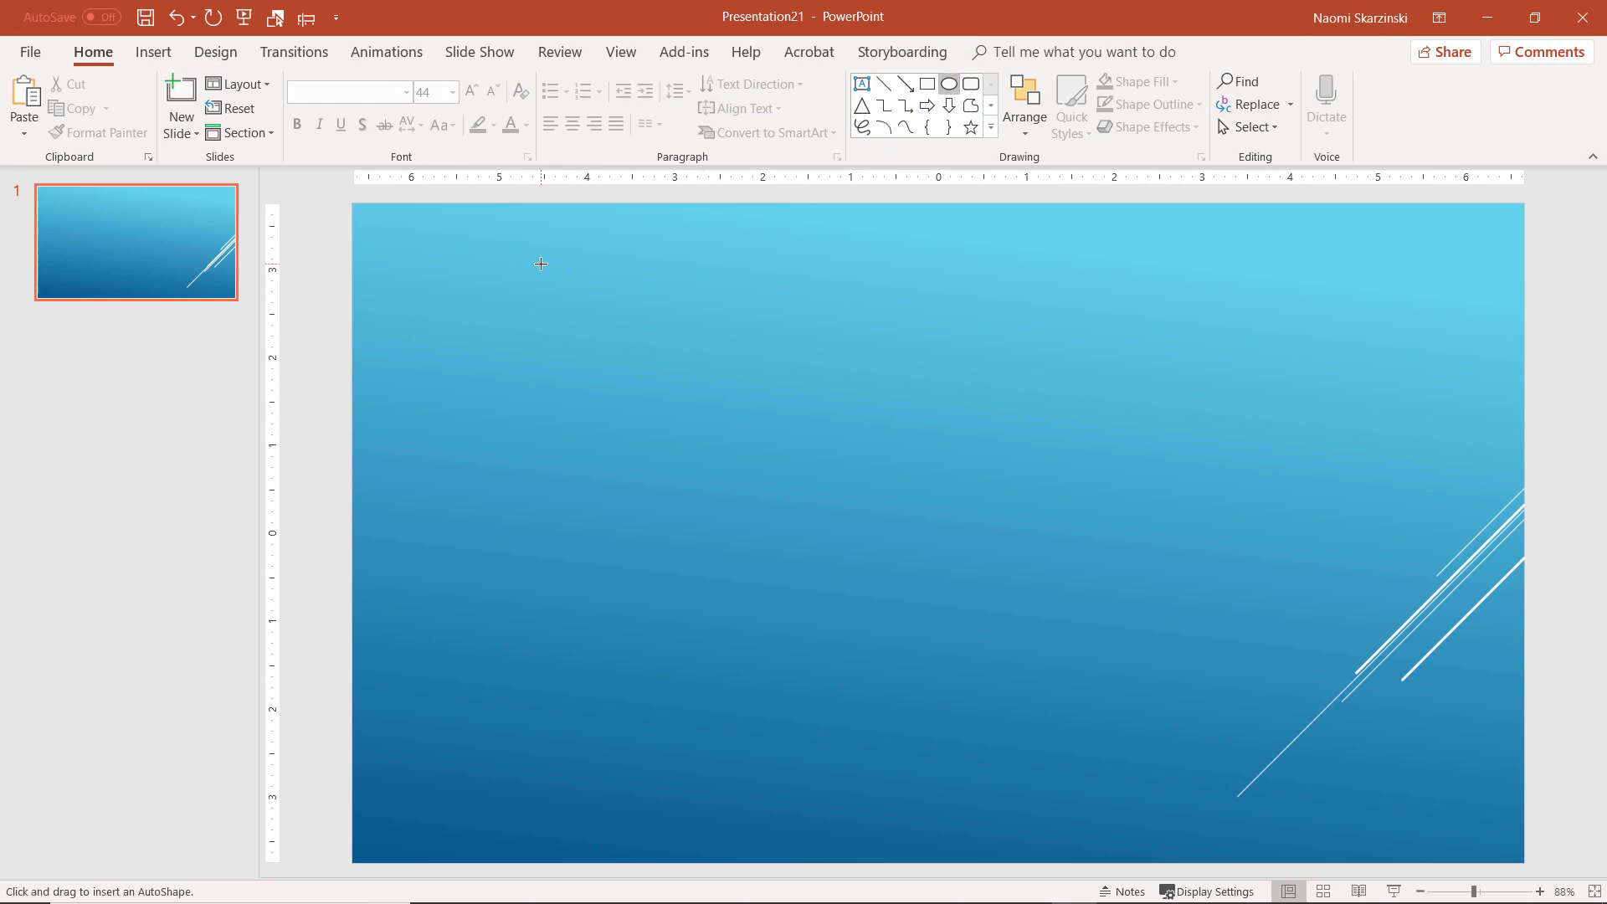
{"action": "left_click_drag", "start_coordinate": [441, 272], "coordinate": [639, 468]}
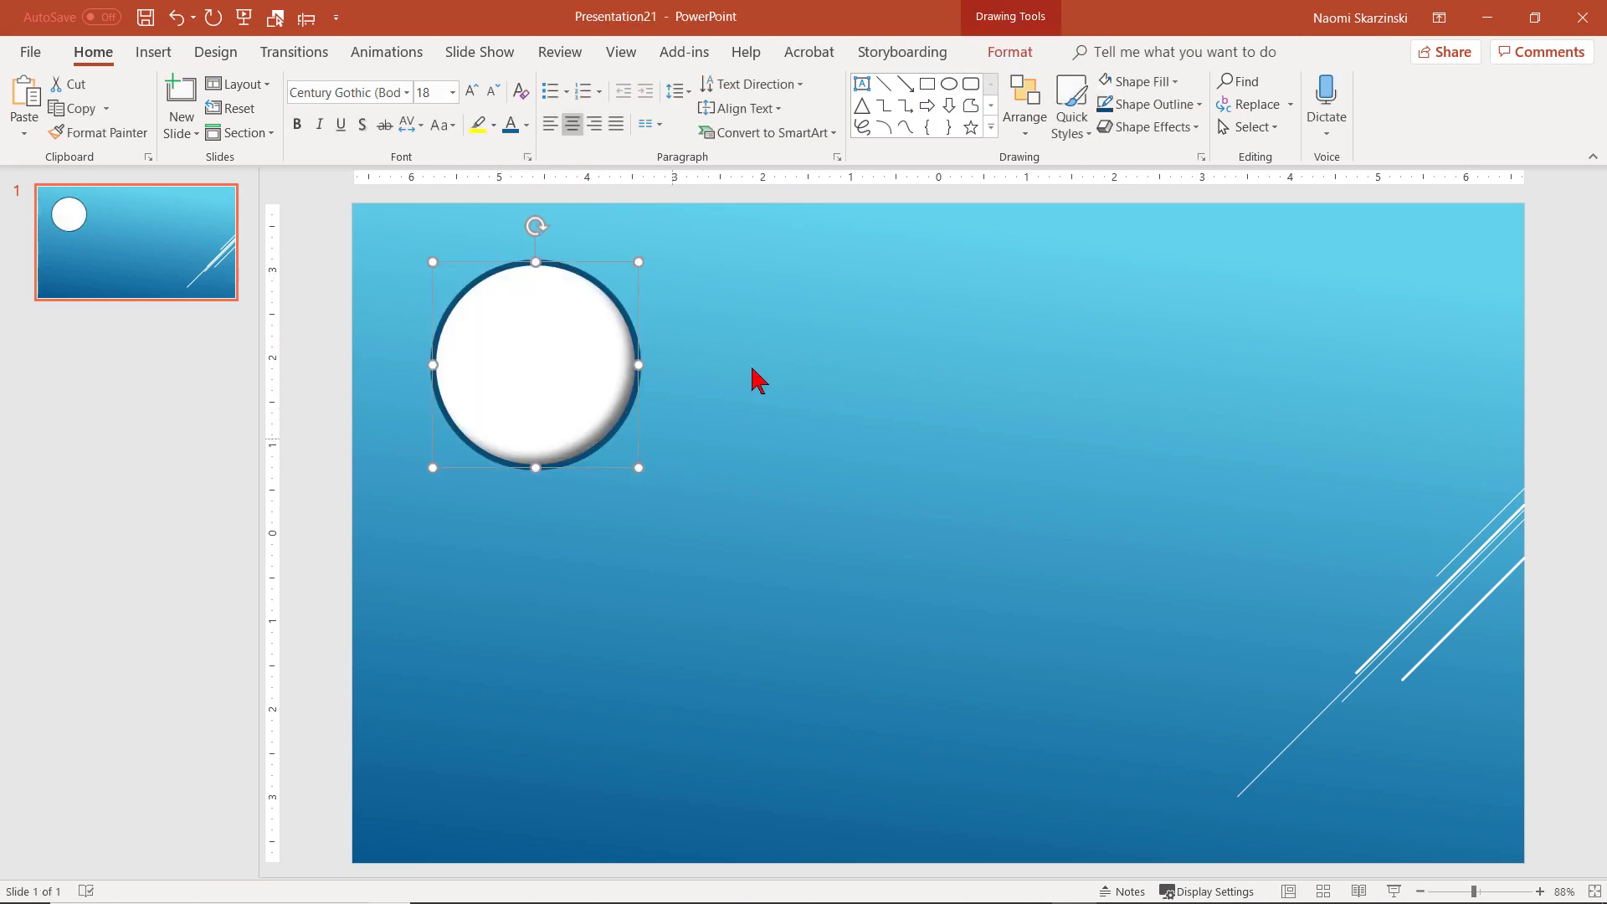
- Add a text box reading 'Example' and move it below the circle
{"action": "left_click", "coordinate": [862, 83]}
{"action": "left_click", "coordinate": [718, 341]}
{"action": "type", "text": "Example"}
{"action": "left_click_drag", "start_coordinate": [837, 416], "coordinate": [583, 575]}
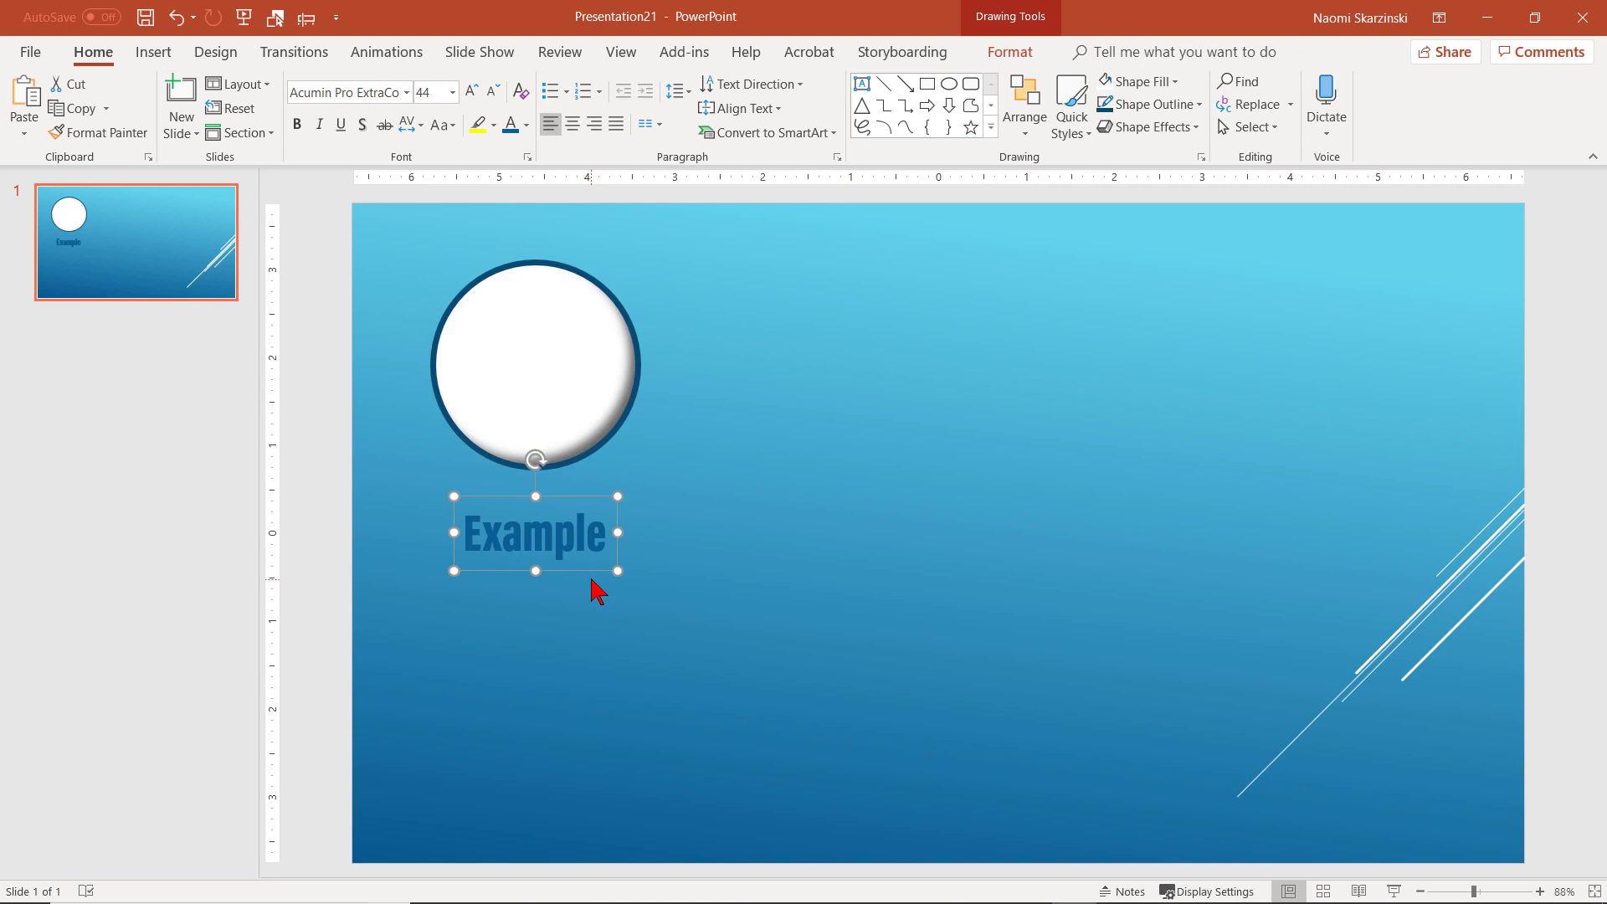
- Add a second slide and apply the blue theme to that slide only
{"action": "left_click", "coordinate": [181, 94]}
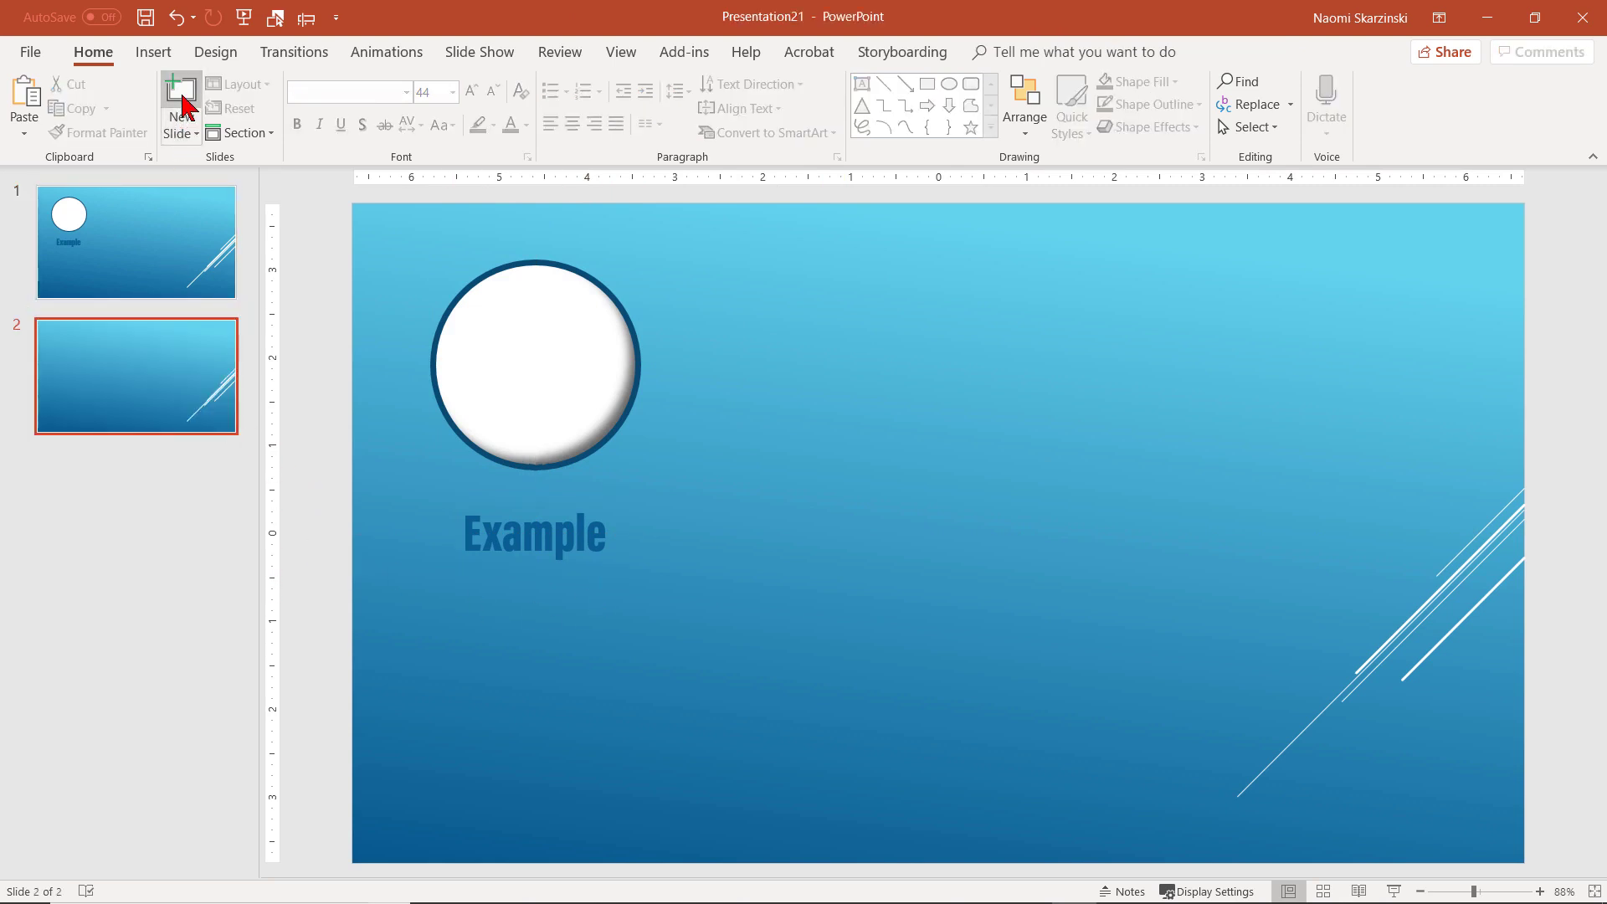
{"action": "left_click", "coordinate": [202, 55]}
{"action": "left_click", "coordinate": [888, 105]}
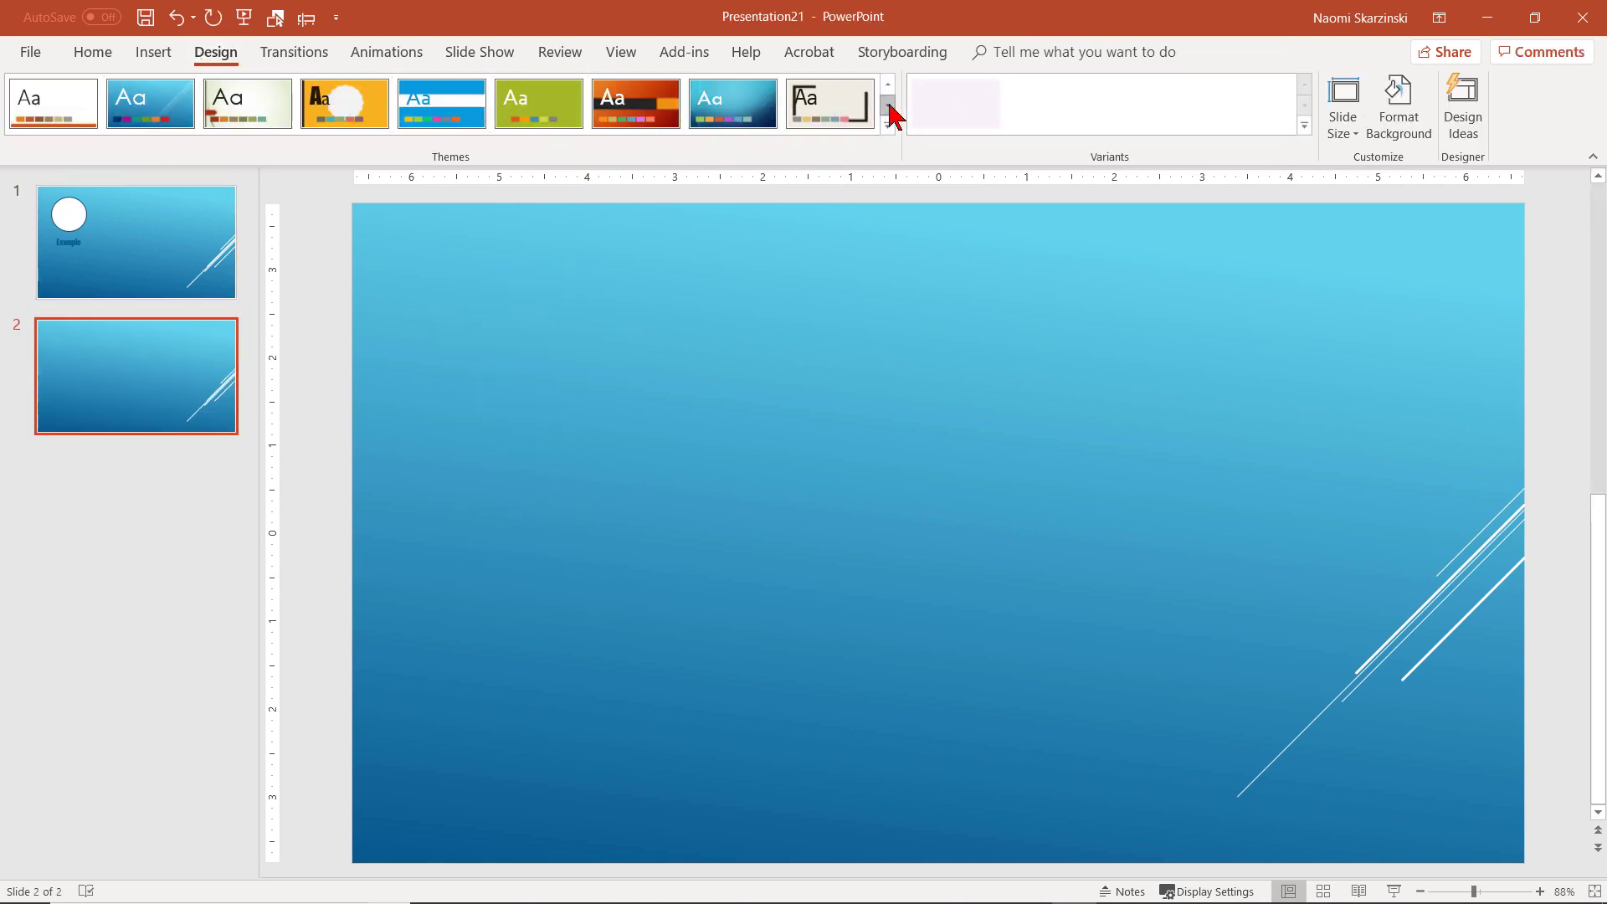
{"action": "right_click", "coordinate": [150, 100]}
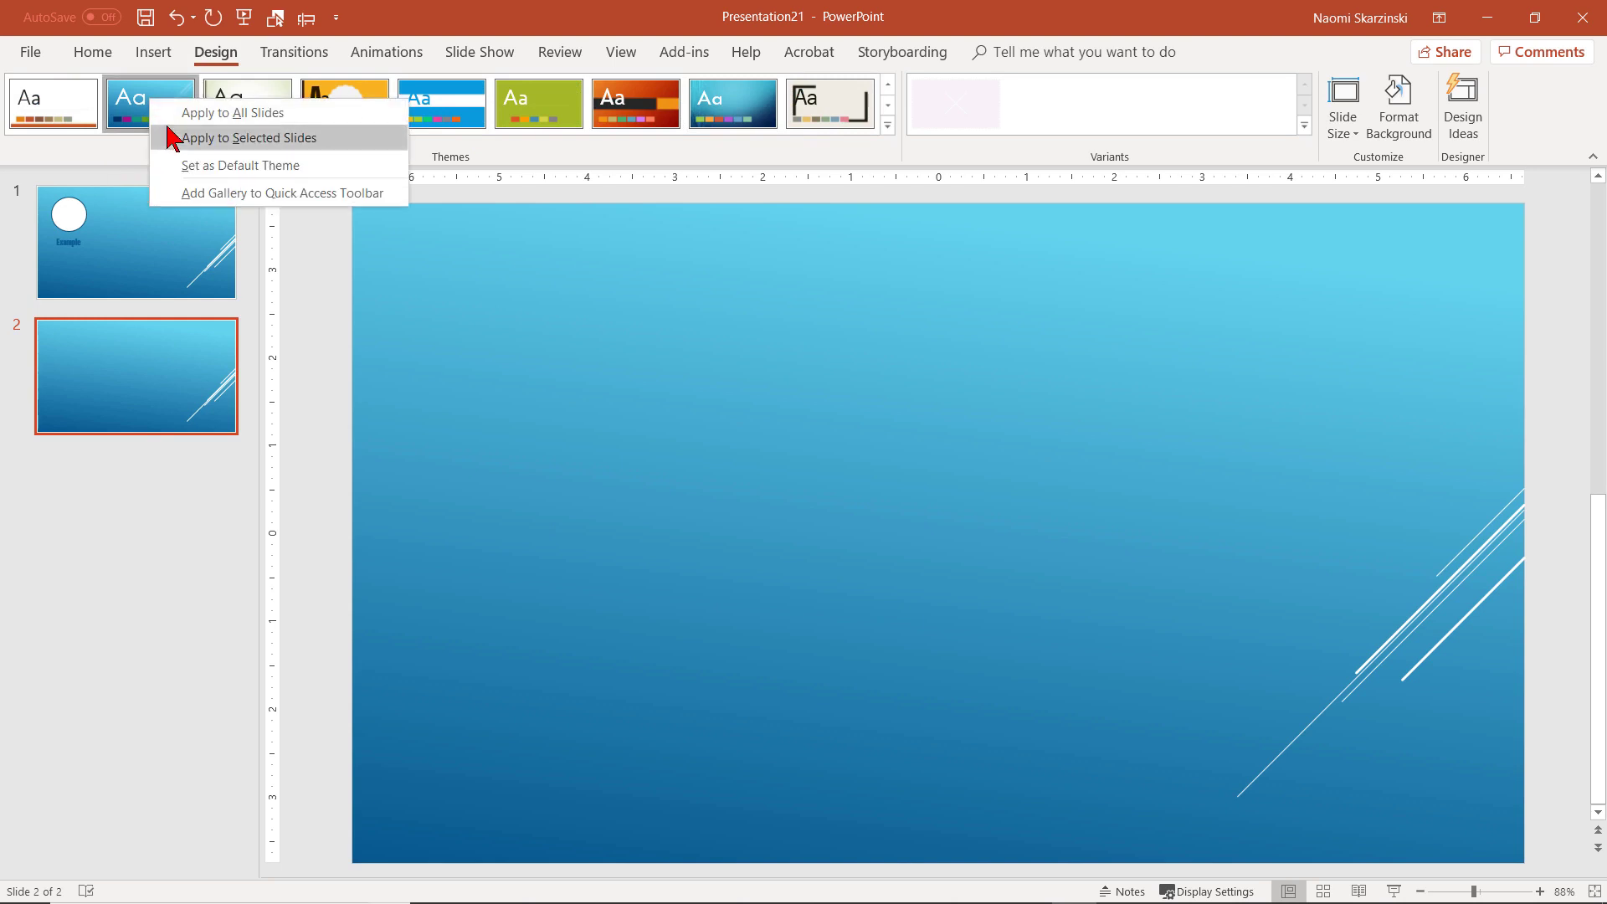
{"action": "left_click", "coordinate": [177, 138]}
- Draw a circle on slide 2 with an 'Example' text box to its right
{"action": "left_click", "coordinate": [94, 52]}
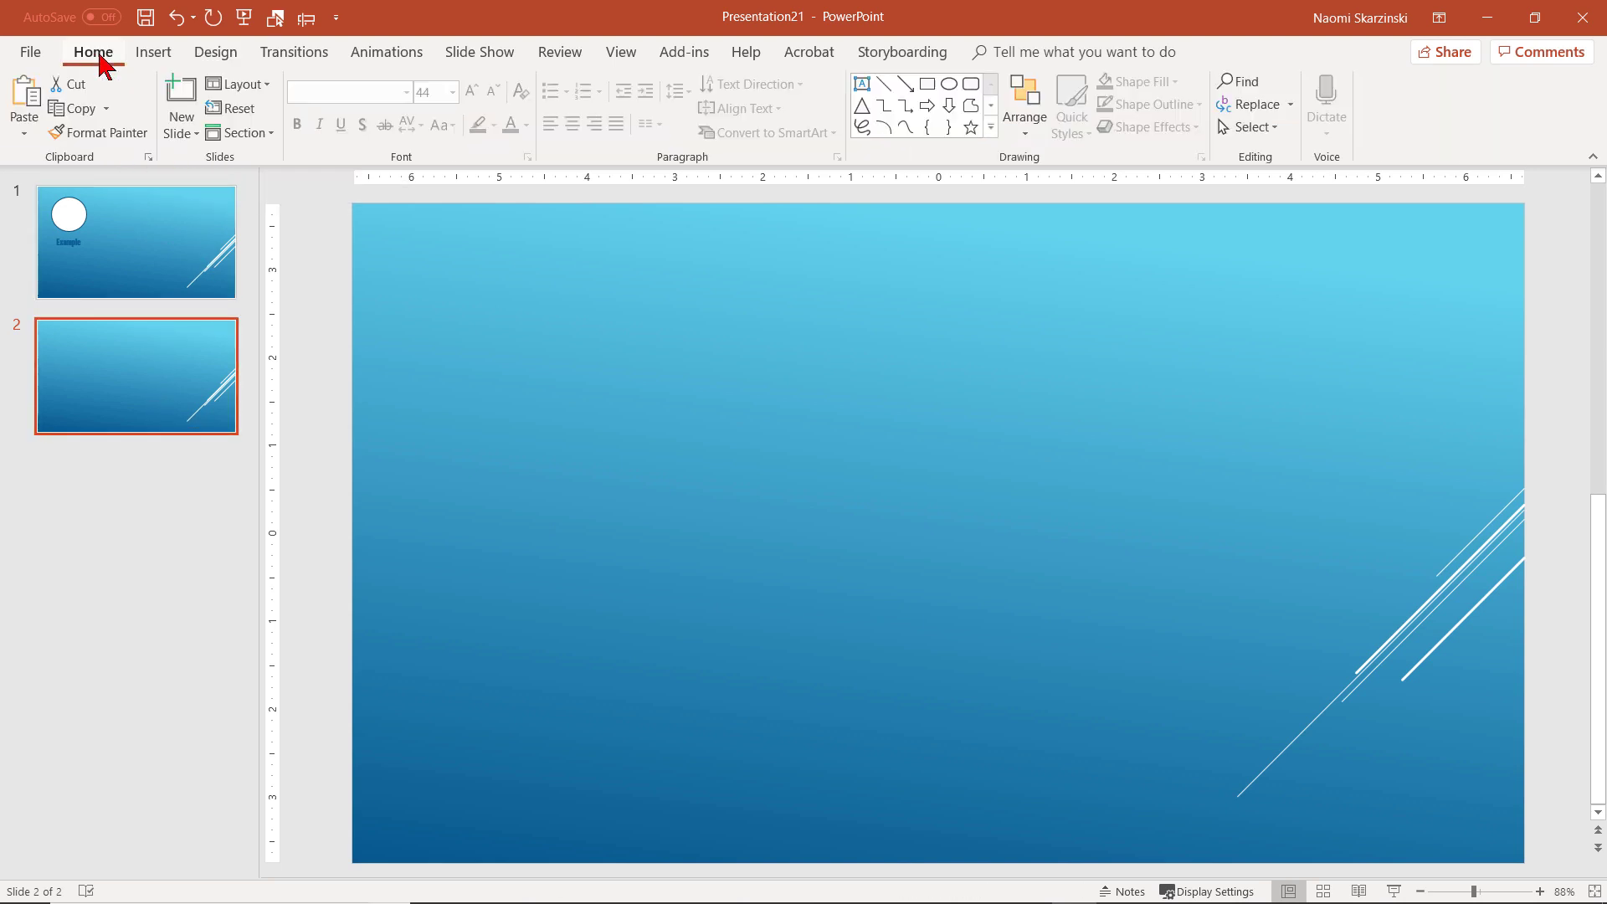
{"action": "left_click", "coordinate": [949, 84]}
{"action": "left_click_drag", "start_coordinate": [477, 268], "coordinate": [660, 452]}
{"action": "left_click", "coordinate": [861, 84]}
{"action": "left_click", "coordinate": [711, 448]}
{"action": "type", "text": "Example"}
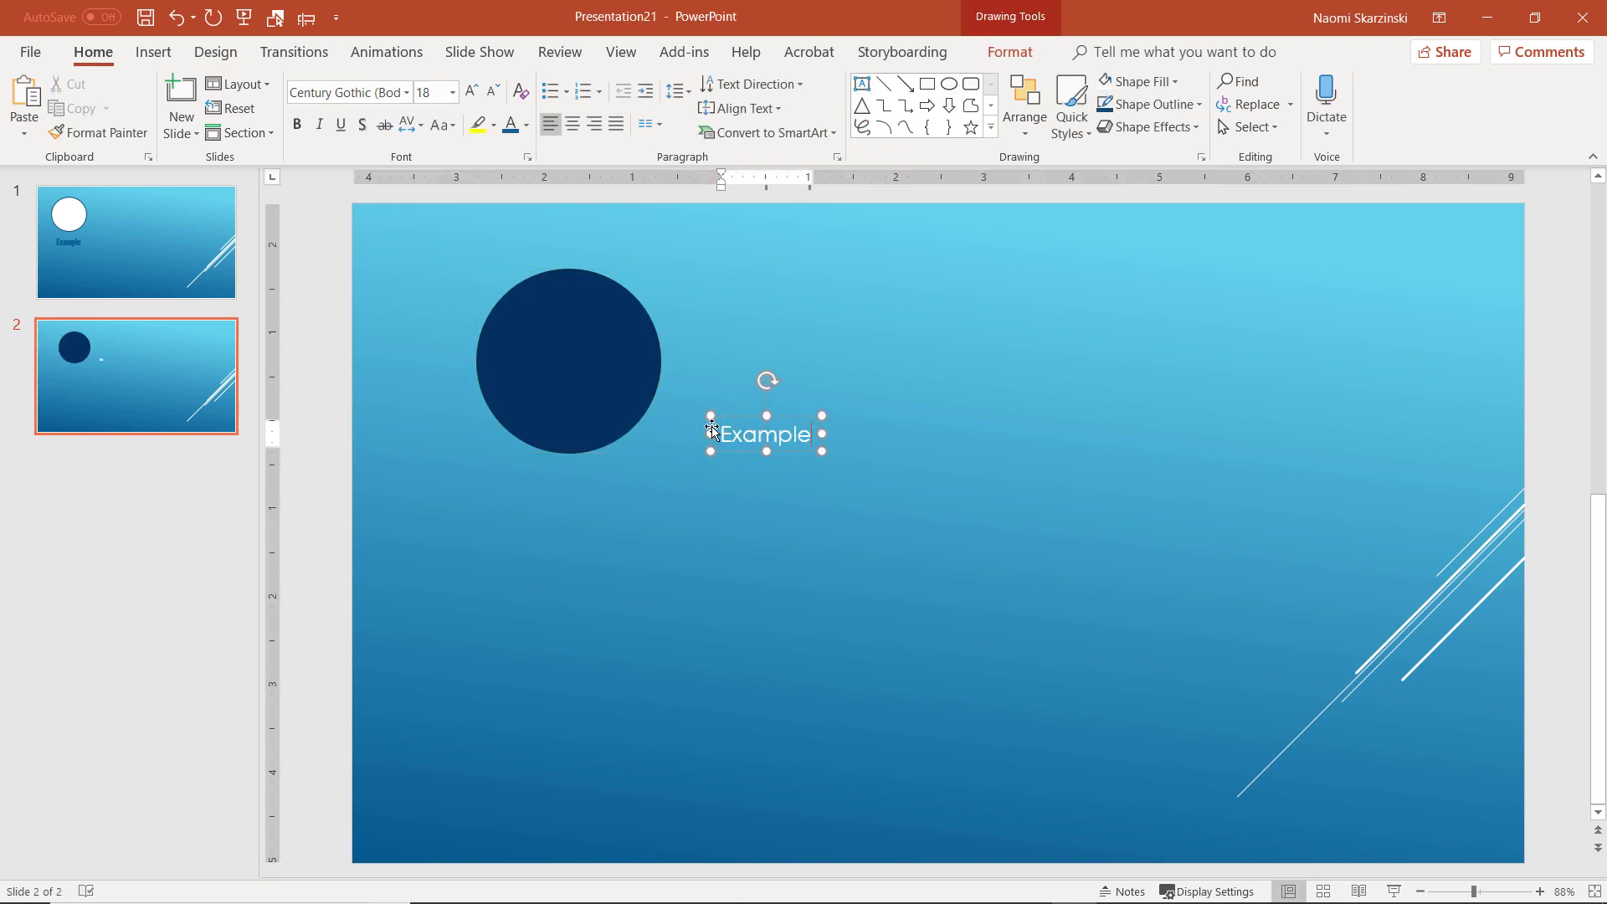
{"action": "left_click", "coordinate": [717, 485]}
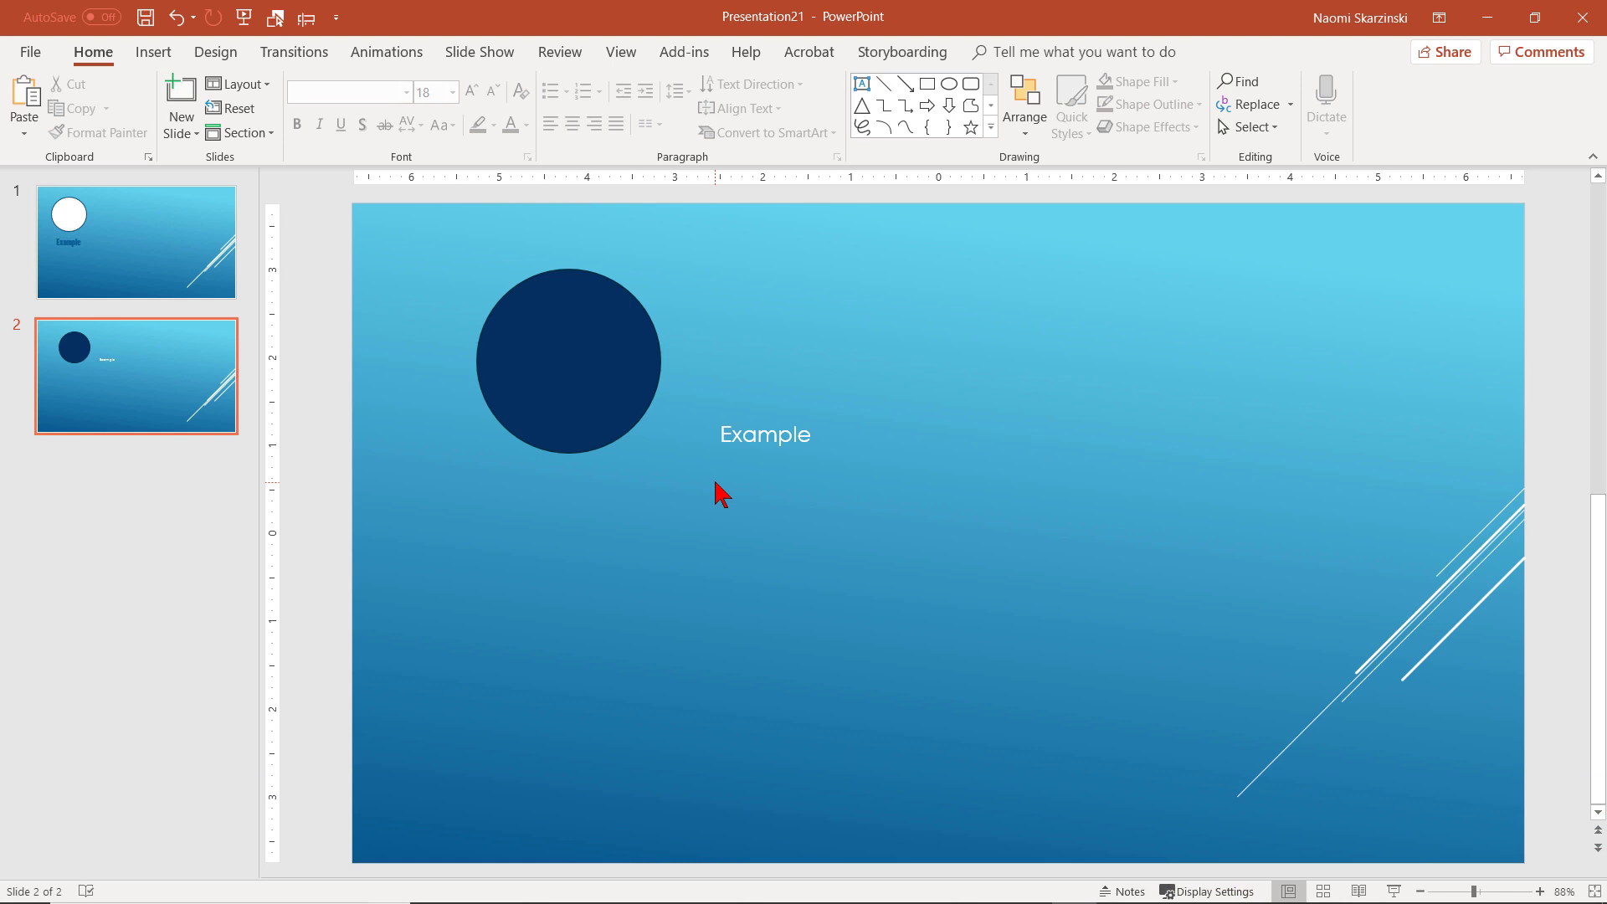
- Remove the second slide and duplicate the white circle into three circles across the slide
{"action": "key", "text": "ctrl+z"}
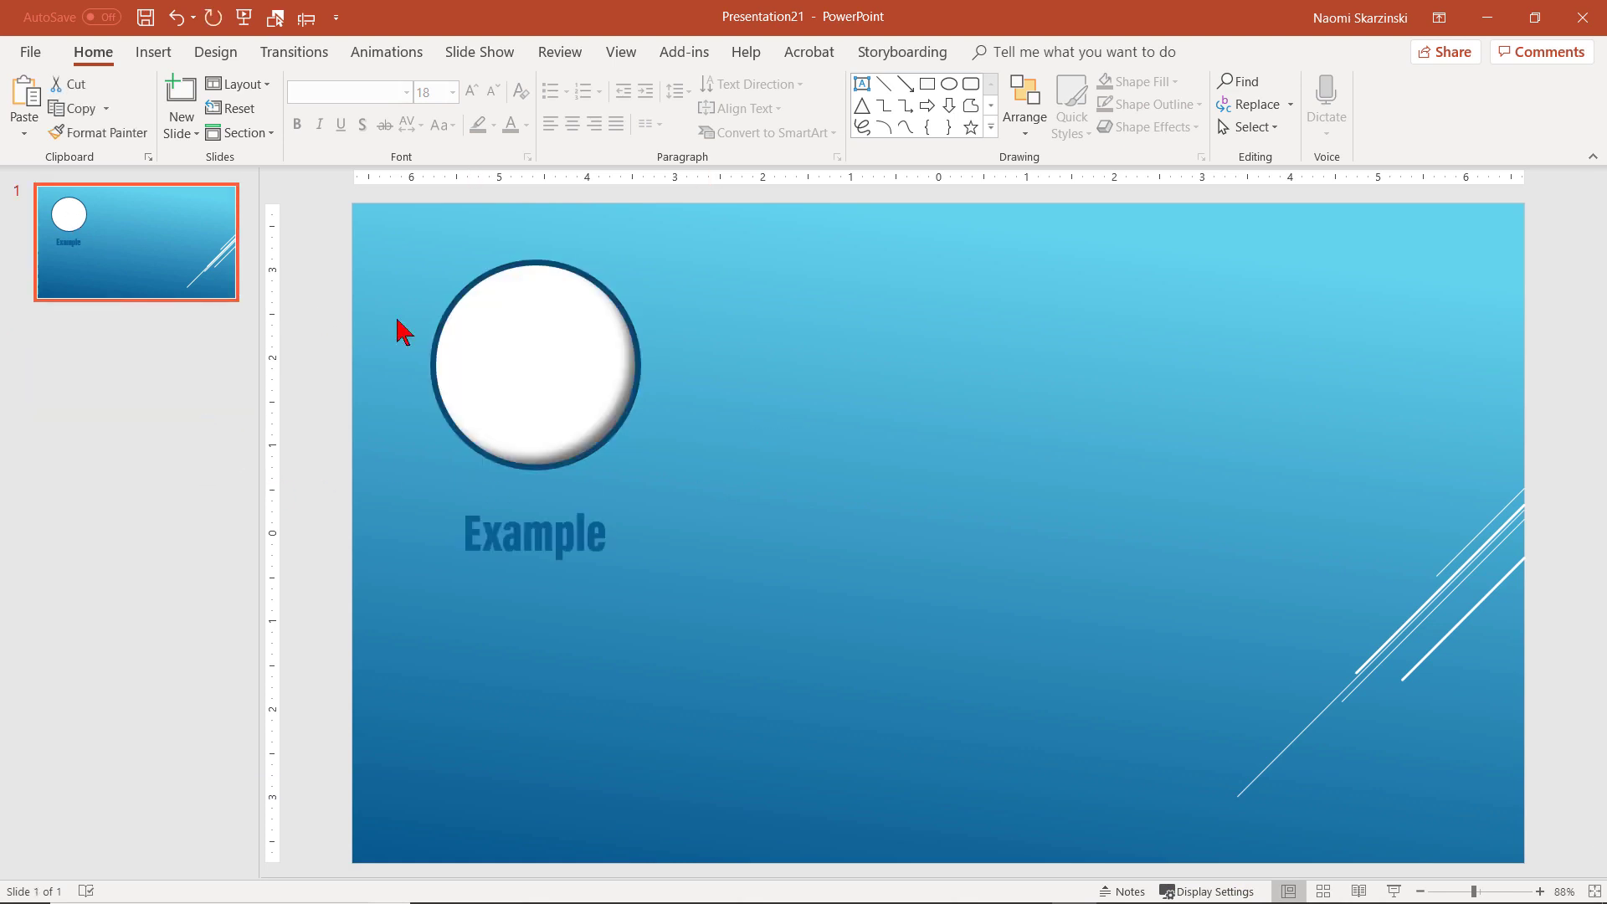
{"action": "left_click", "coordinate": [530, 368]}
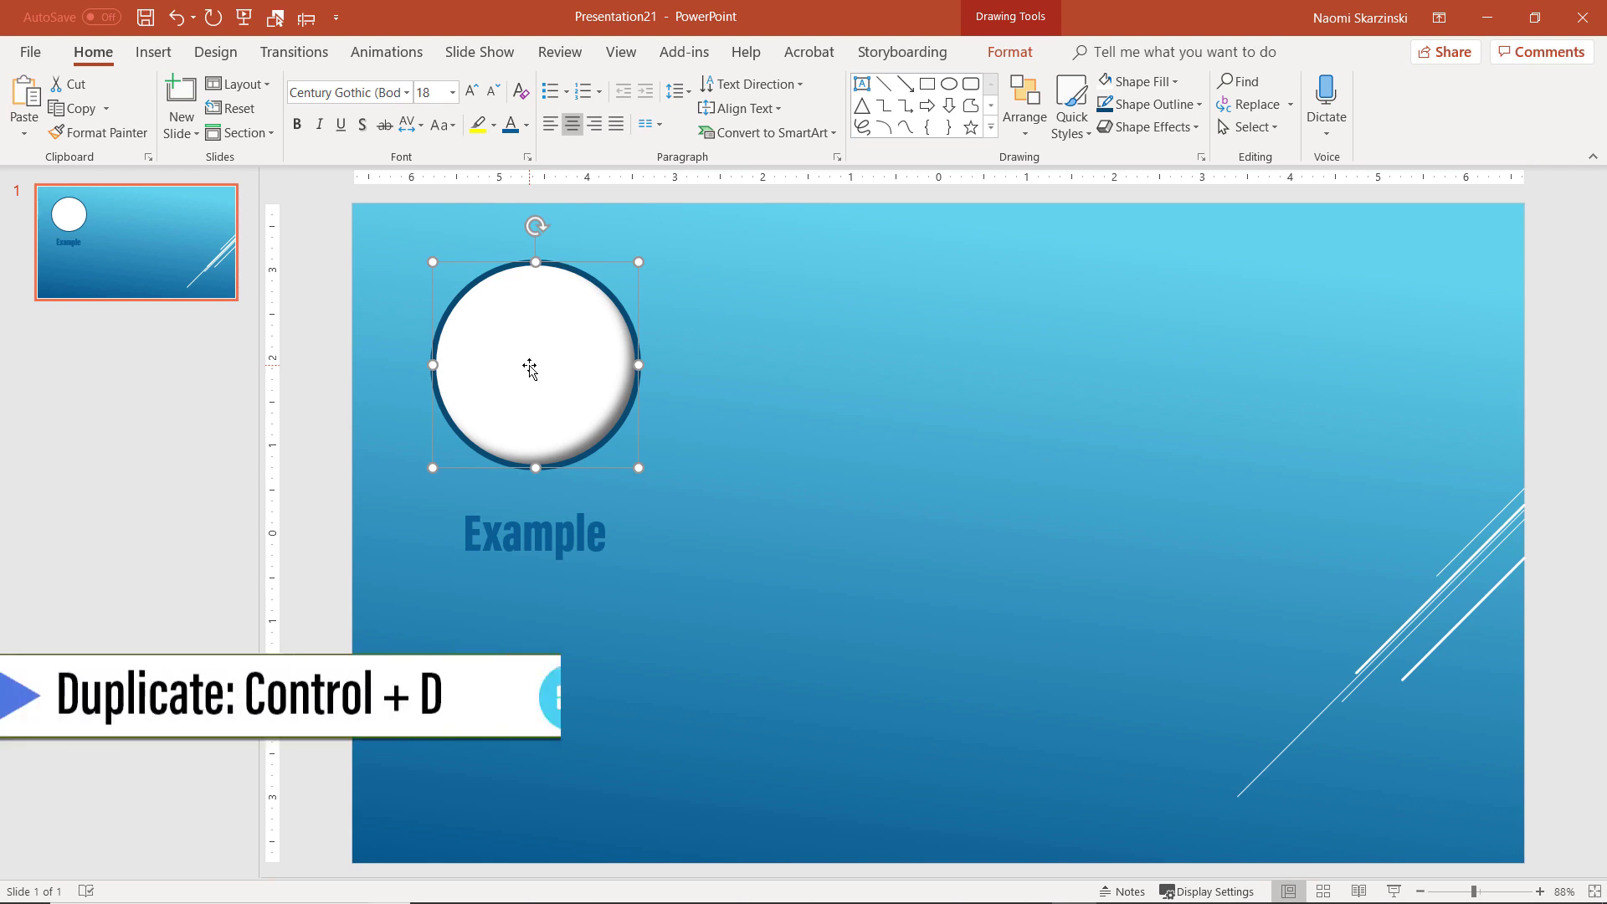
{"action": "key", "text": "ctrl+d"}
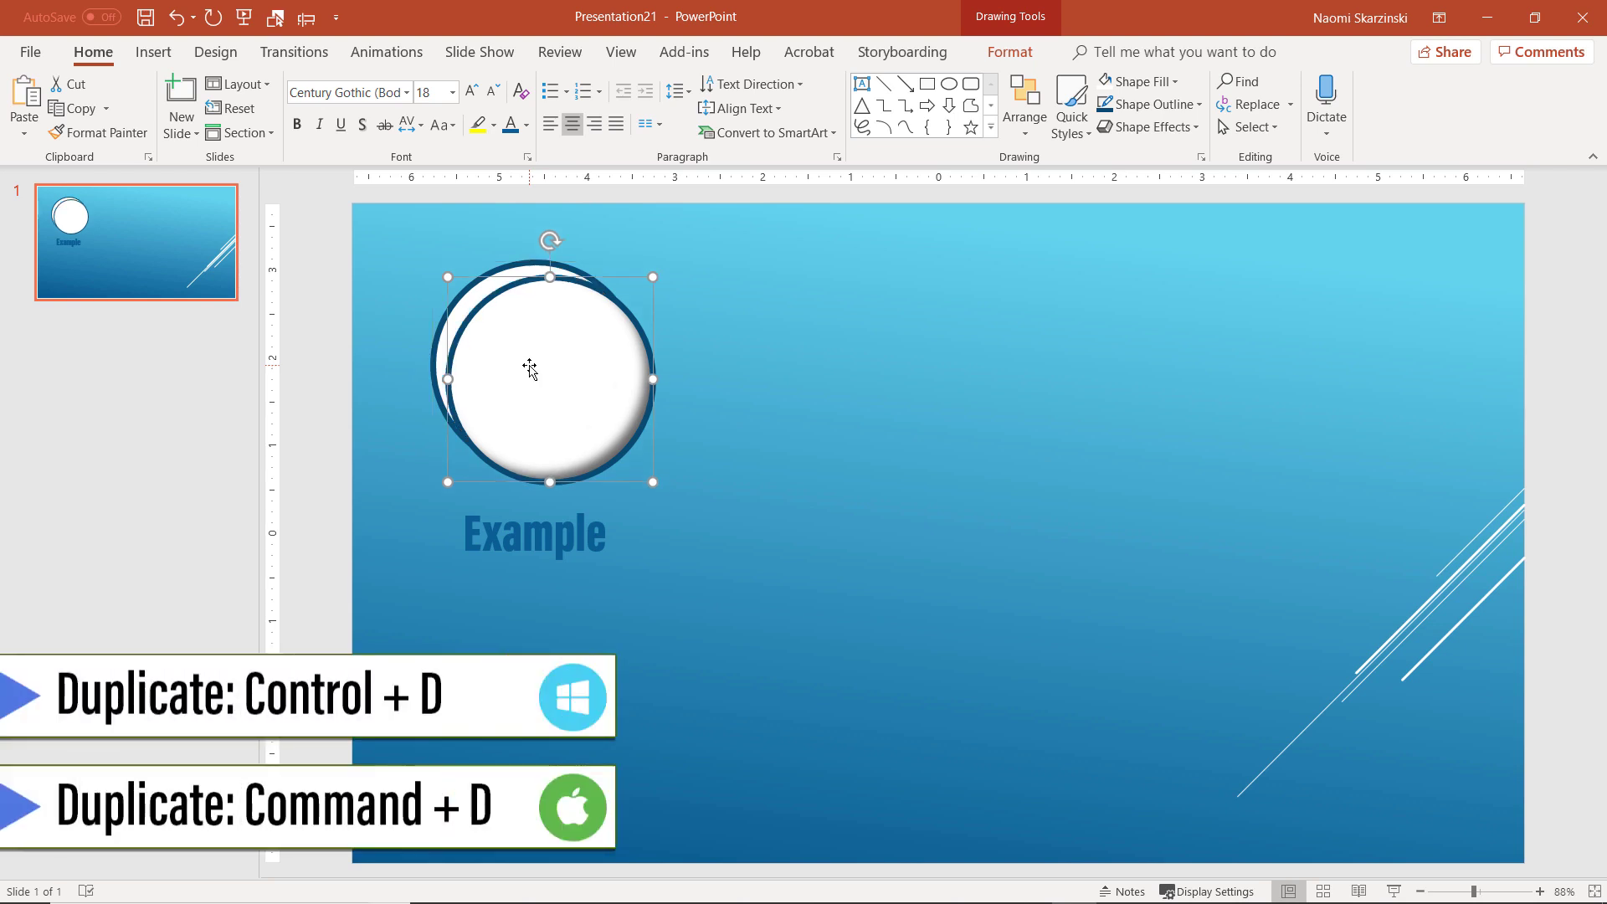
{"action": "key", "text": "ctrl+d"}
{"action": "left_click_drag", "start_coordinate": [530, 368], "coordinate": [1210, 340]}
{"action": "left_click_drag", "start_coordinate": [581, 359], "coordinate": [941, 341]}
- Duplicate the Example caption and line up a copy under each circle
{"action": "left_click", "coordinate": [783, 608]}
{"action": "key", "text": "ctrl+d"}
{"action": "key", "text": "ctrl+d"}
{"action": "left_click_drag", "start_coordinate": [586, 576], "coordinate": [1258, 517]}
{"action": "left_click_drag", "start_coordinate": [632, 574], "coordinate": [991, 554]}
{"action": "left_click_drag", "start_coordinate": [1191, 551], "coordinate": [1199, 575]}
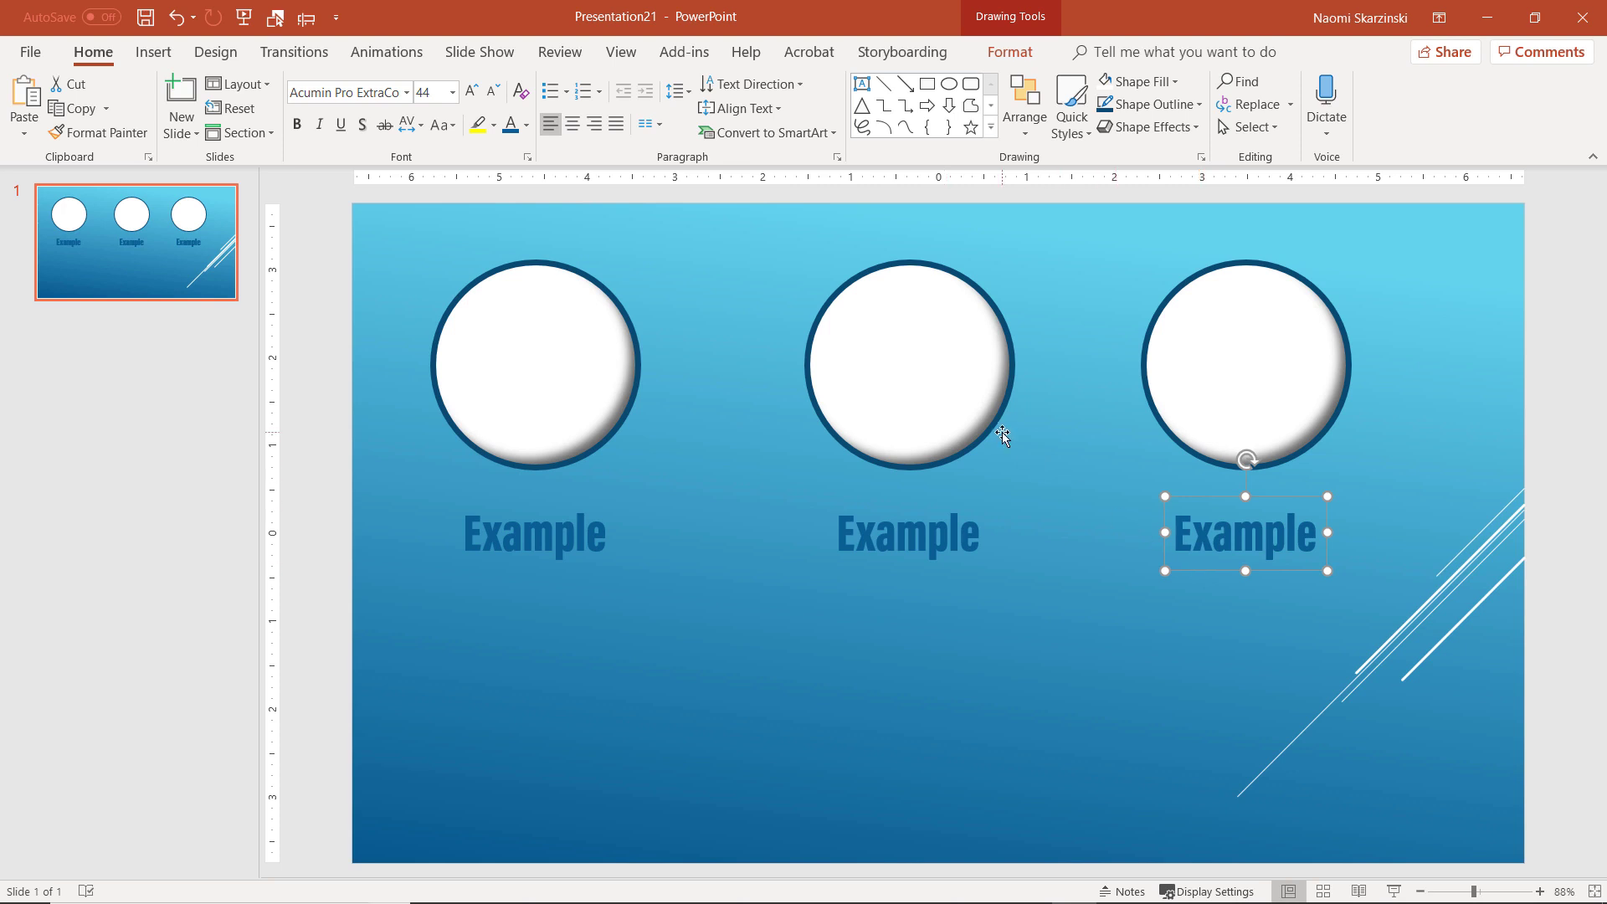
- Fill the middle circle dark blue and make its Example caption white
{"action": "right_click", "coordinate": [938, 405]}
{"action": "left_click", "coordinate": [998, 339]}
{"action": "left_click", "coordinate": [1031, 411]}
{"action": "left_click", "coordinate": [908, 533]}
- Give the right circle a custom light blue fill
{"action": "right_click", "coordinate": [1280, 387]}
{"action": "left_click", "coordinate": [1341, 333]}
{"action": "left_click", "coordinate": [1403, 560]}
{"action": "left_click", "coordinate": [522, 253]}
- Make the right circle's outline and its Example caption purple
{"action": "right_click", "coordinate": [1272, 377]}
{"action": "left_click", "coordinate": [1349, 340]}
{"action": "left_click", "coordinate": [1411, 404]}
{"action": "double_click", "coordinate": [1244, 532]}
{"action": "left_click", "coordinate": [1524, 498]}
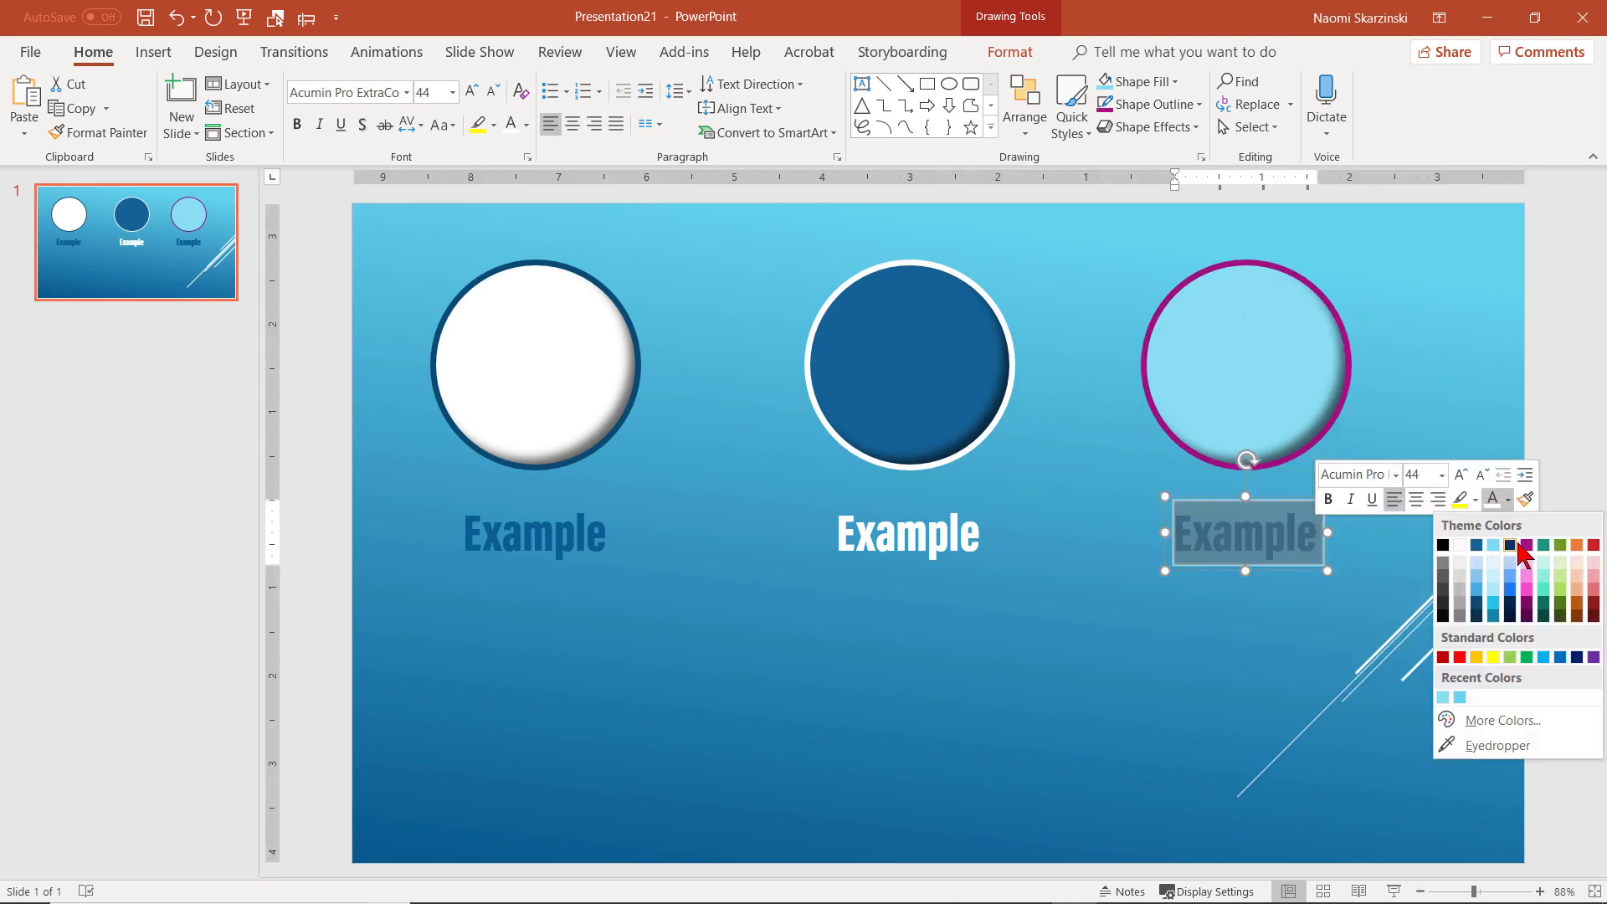
{"action": "left_click", "coordinate": [1477, 544]}
{"action": "left_click", "coordinate": [1188, 595]}
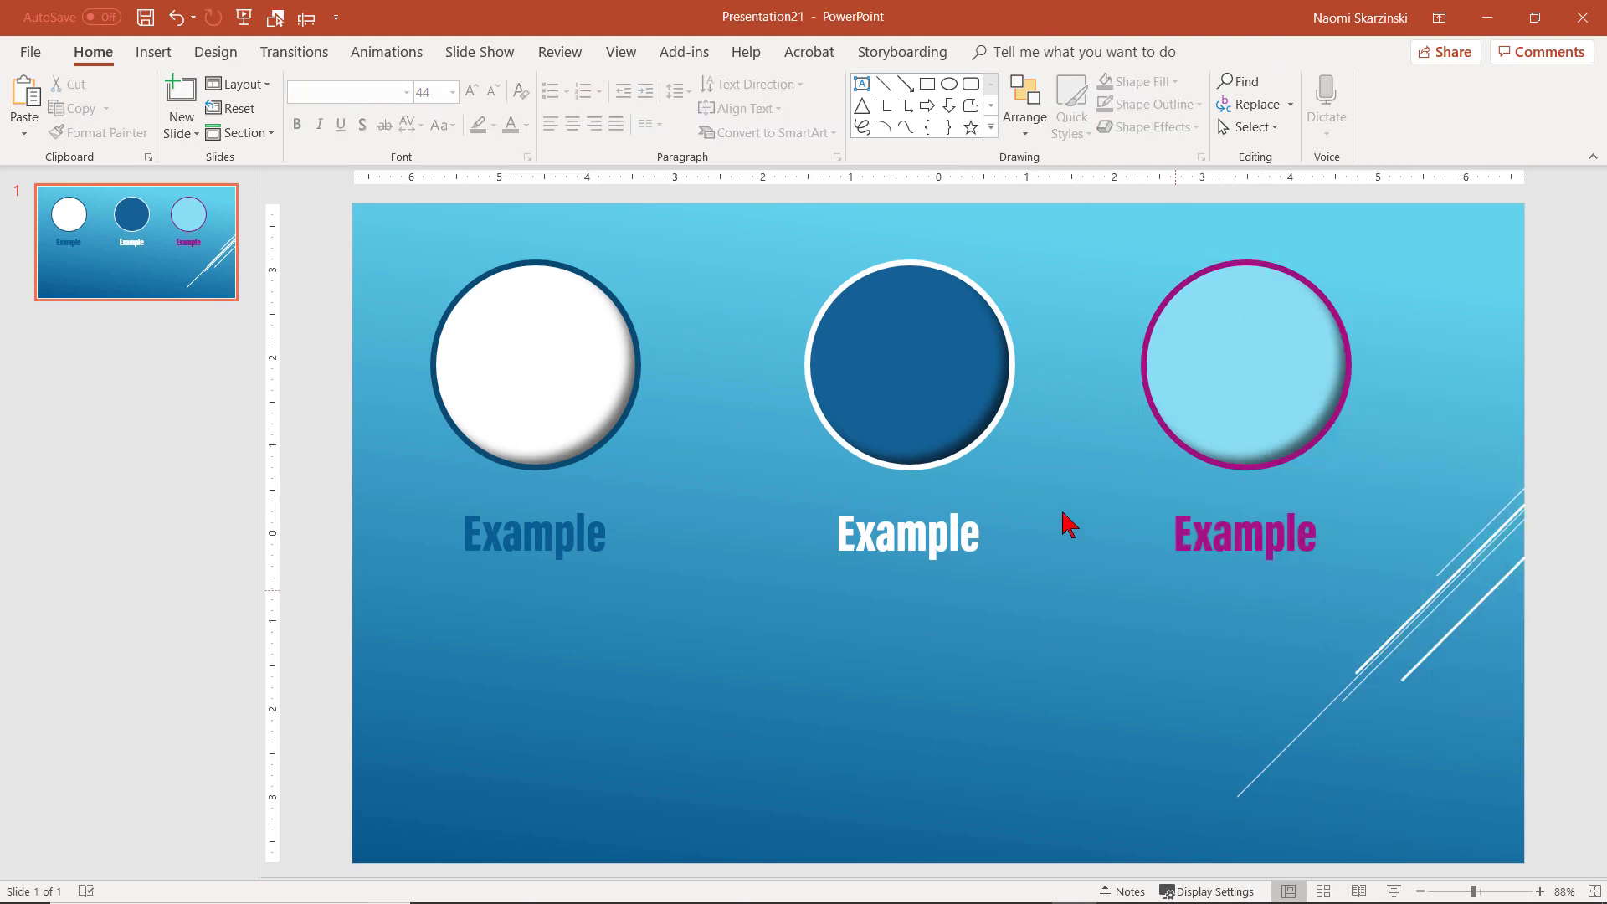
- Add a white 'Style Guide' text box near the slide's bottom-left
{"action": "left_click", "coordinate": [861, 83]}
{"action": "left_click", "coordinate": [454, 751]}
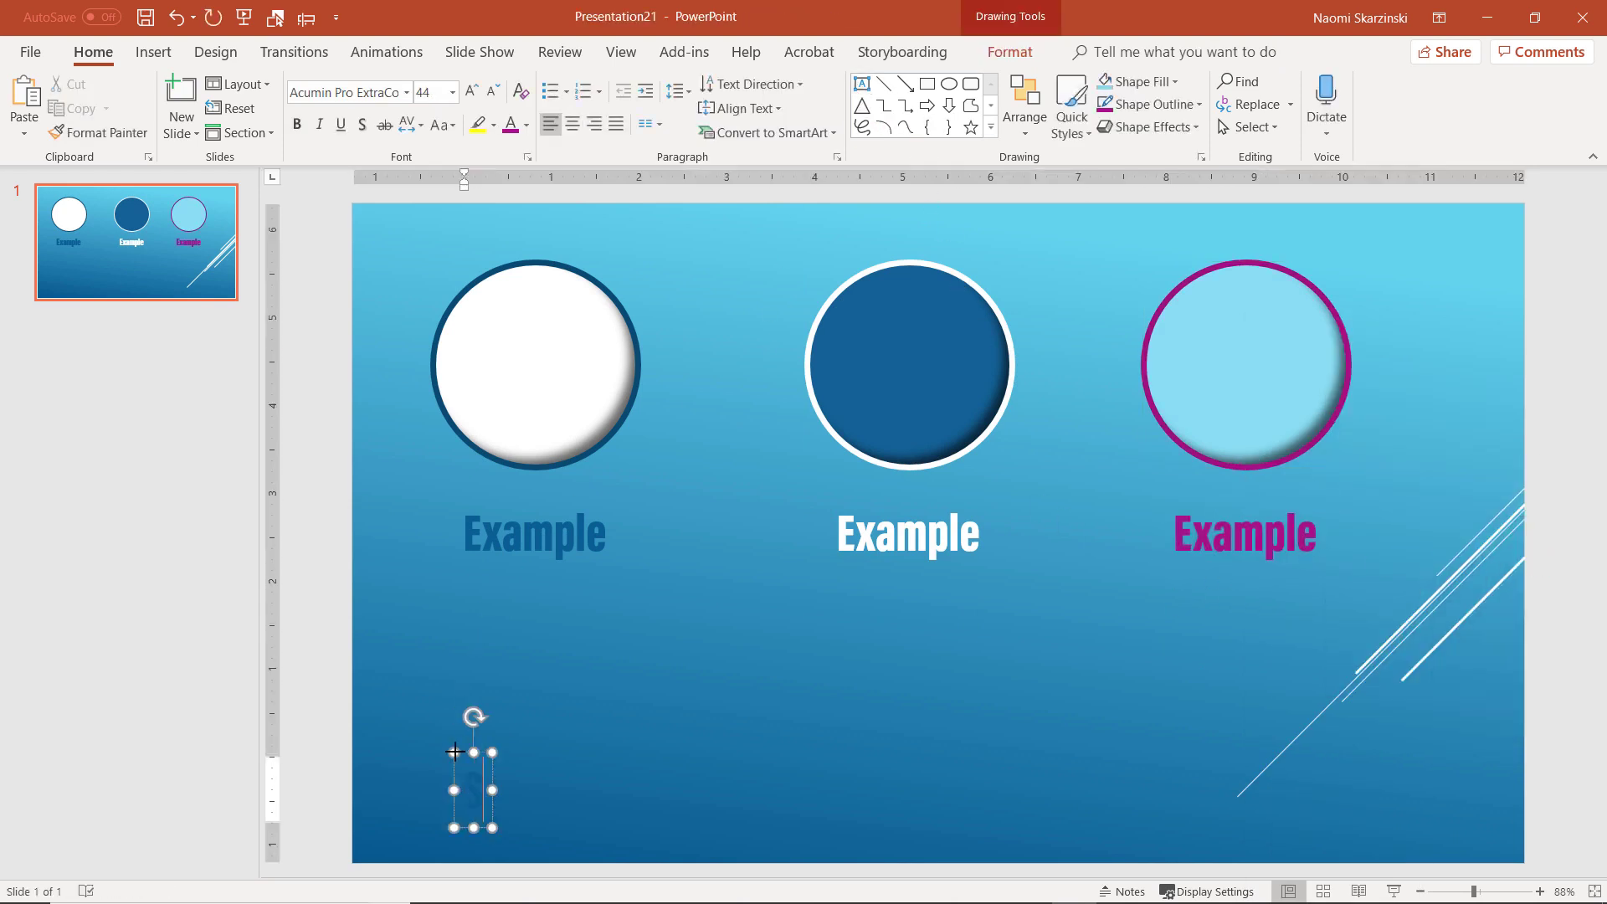
{"action": "type", "text": "Style Guide"}
{"action": "key", "text": "ctrl+a"}
{"action": "left_click", "coordinate": [645, 759]}
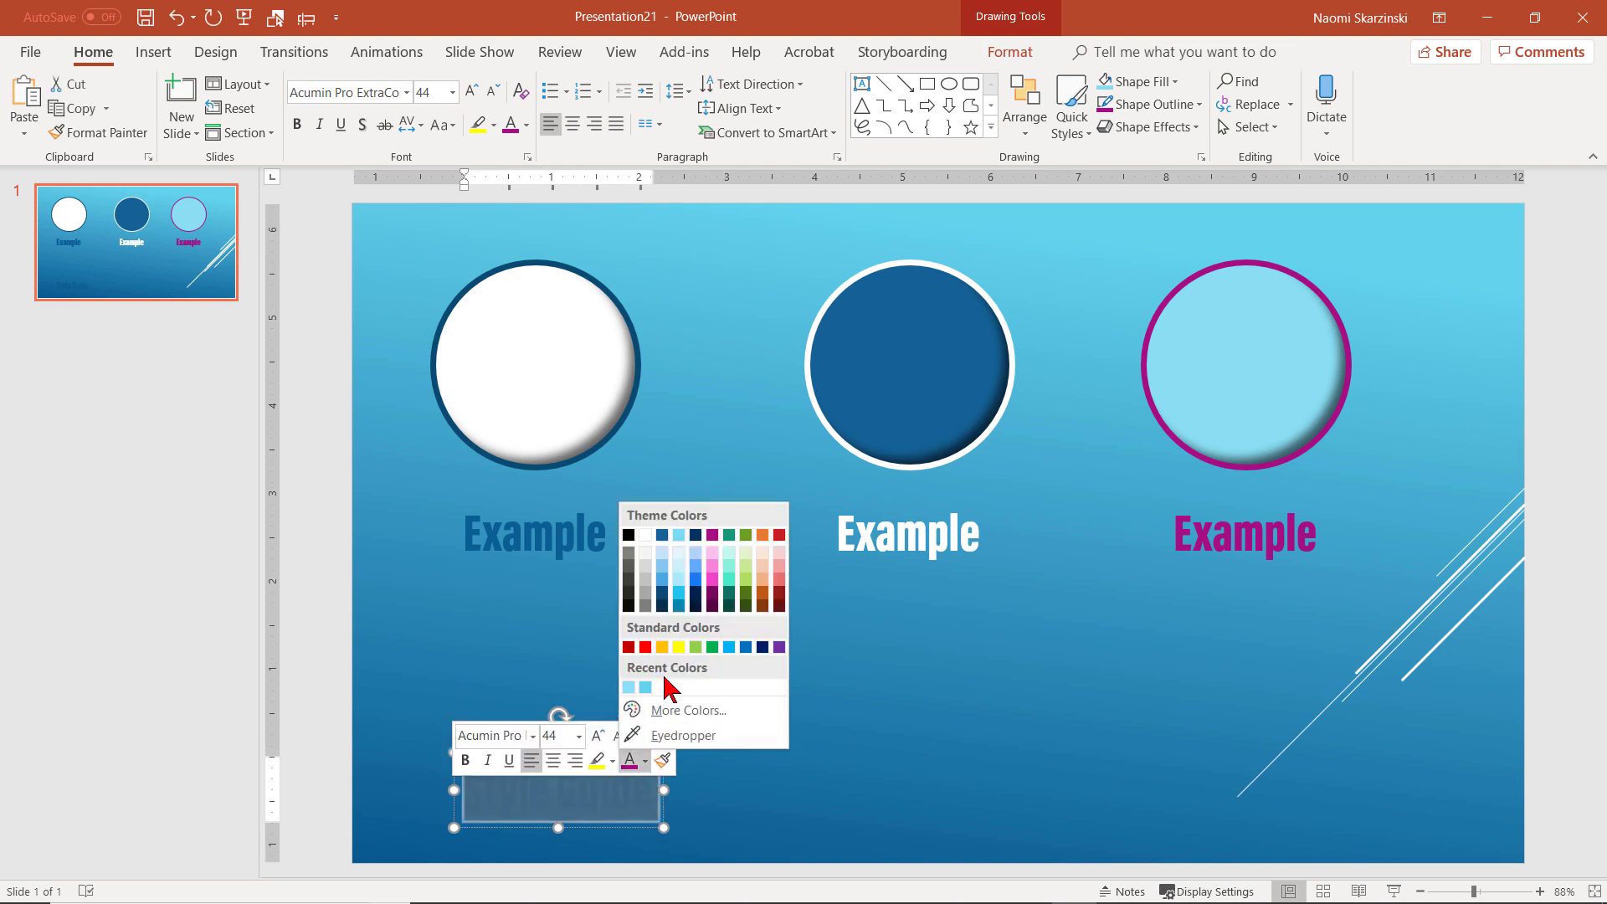
{"action": "left_click", "coordinate": [656, 688]}
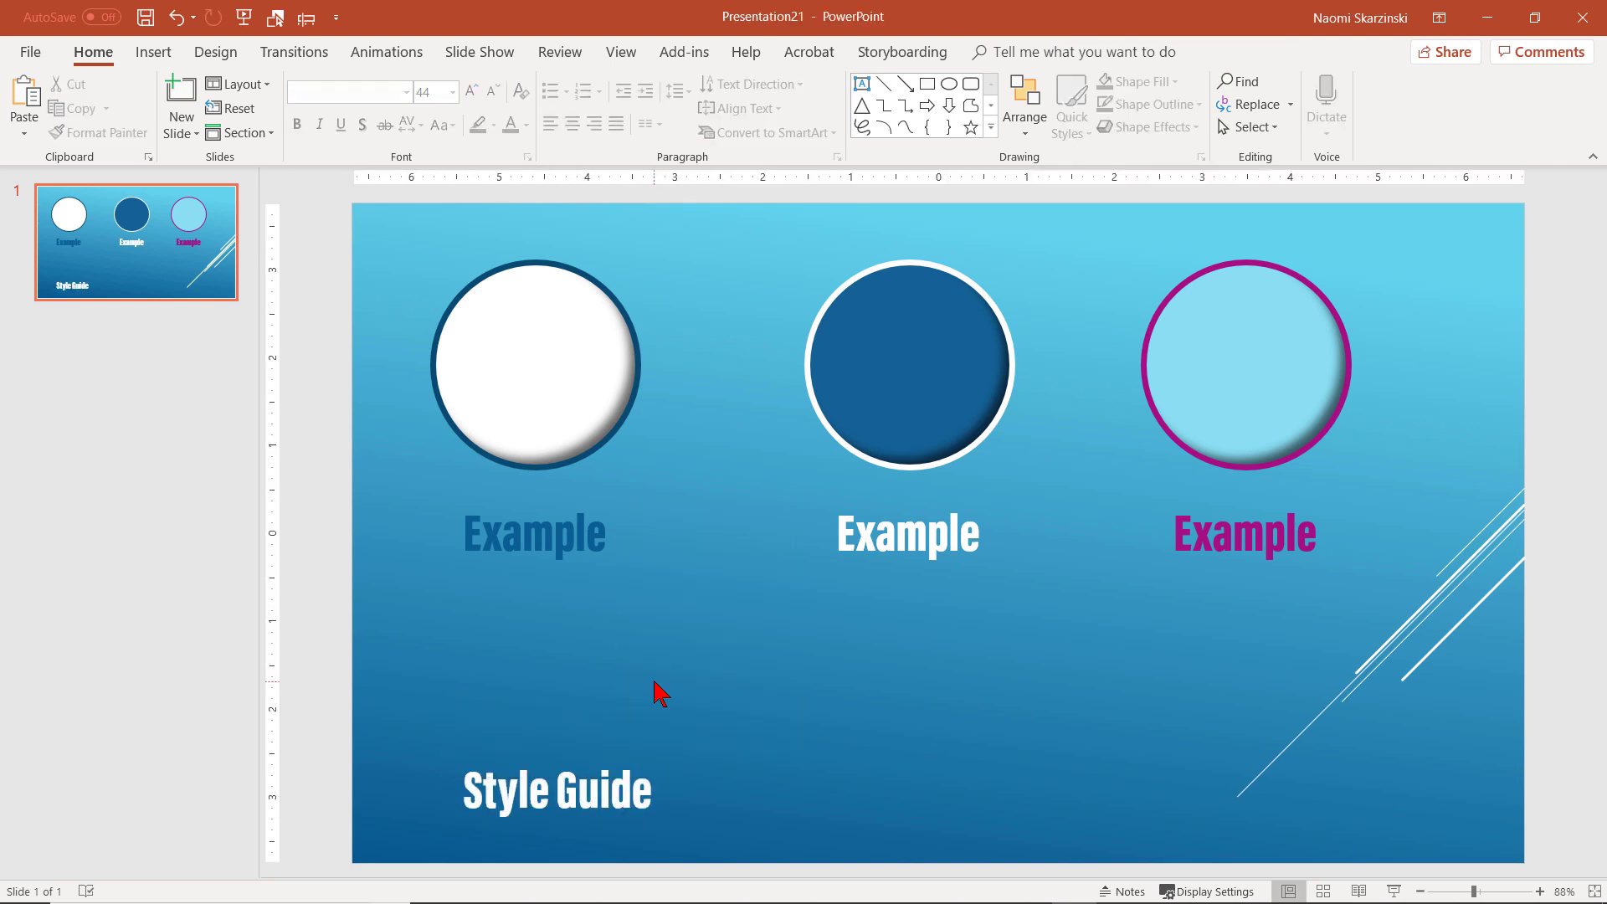
- Set the white circle as the default shape and the Example caption as default text box
{"action": "right_click", "coordinate": [549, 390]}
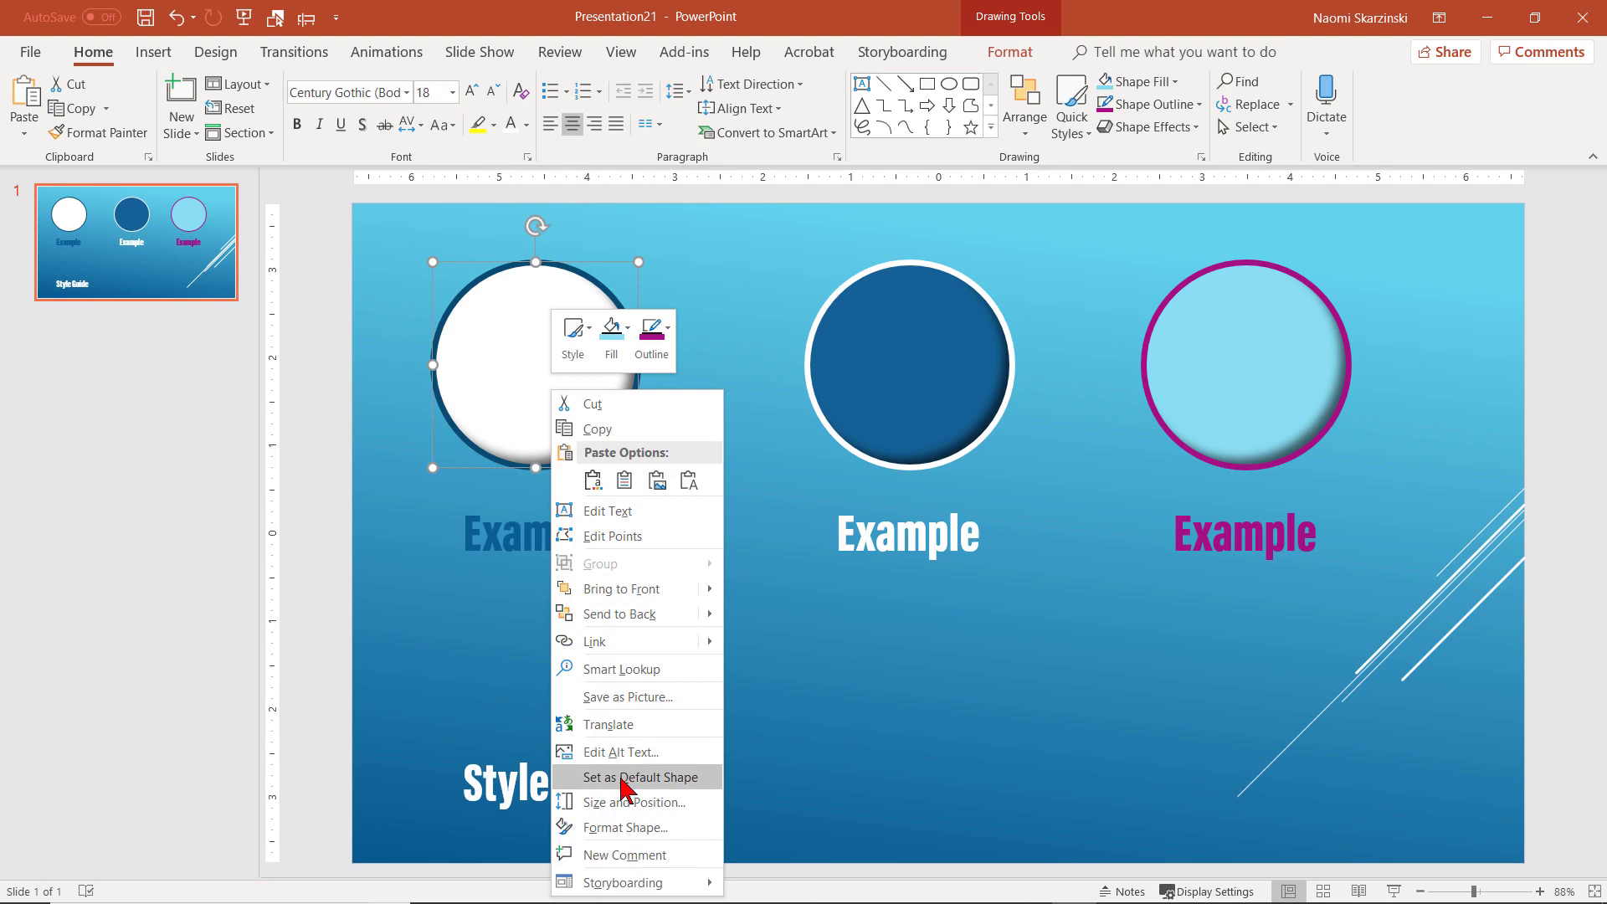
{"action": "left_click", "coordinate": [620, 777]}
{"action": "left_click", "coordinate": [577, 570]}
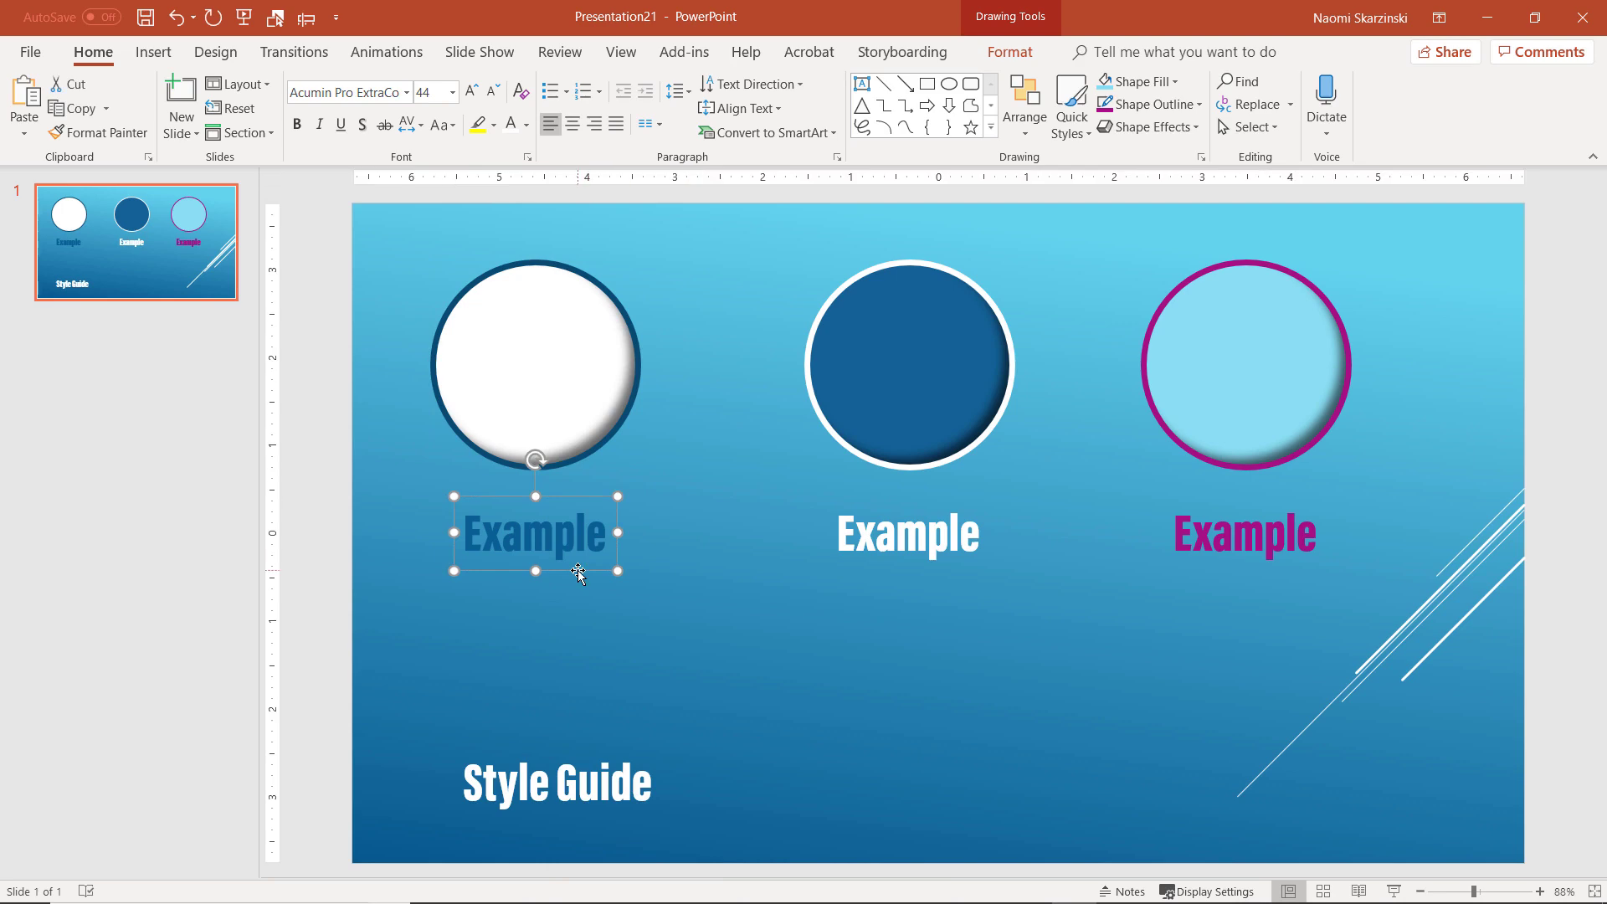
{"action": "right_click", "coordinate": [577, 572]}
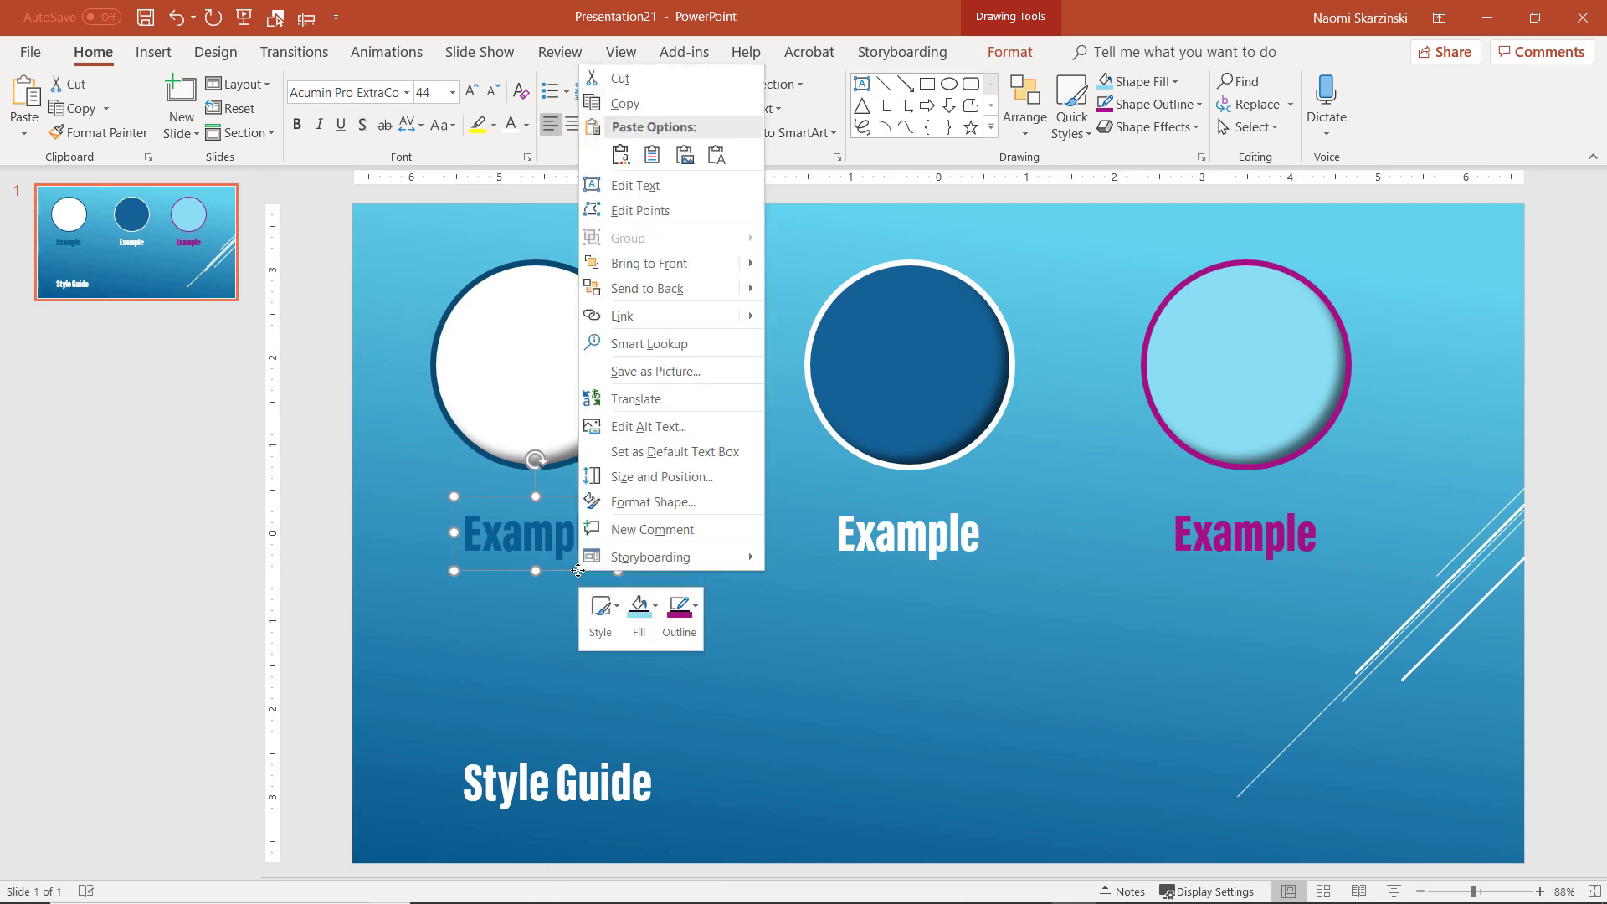
{"action": "left_click", "coordinate": [643, 463]}
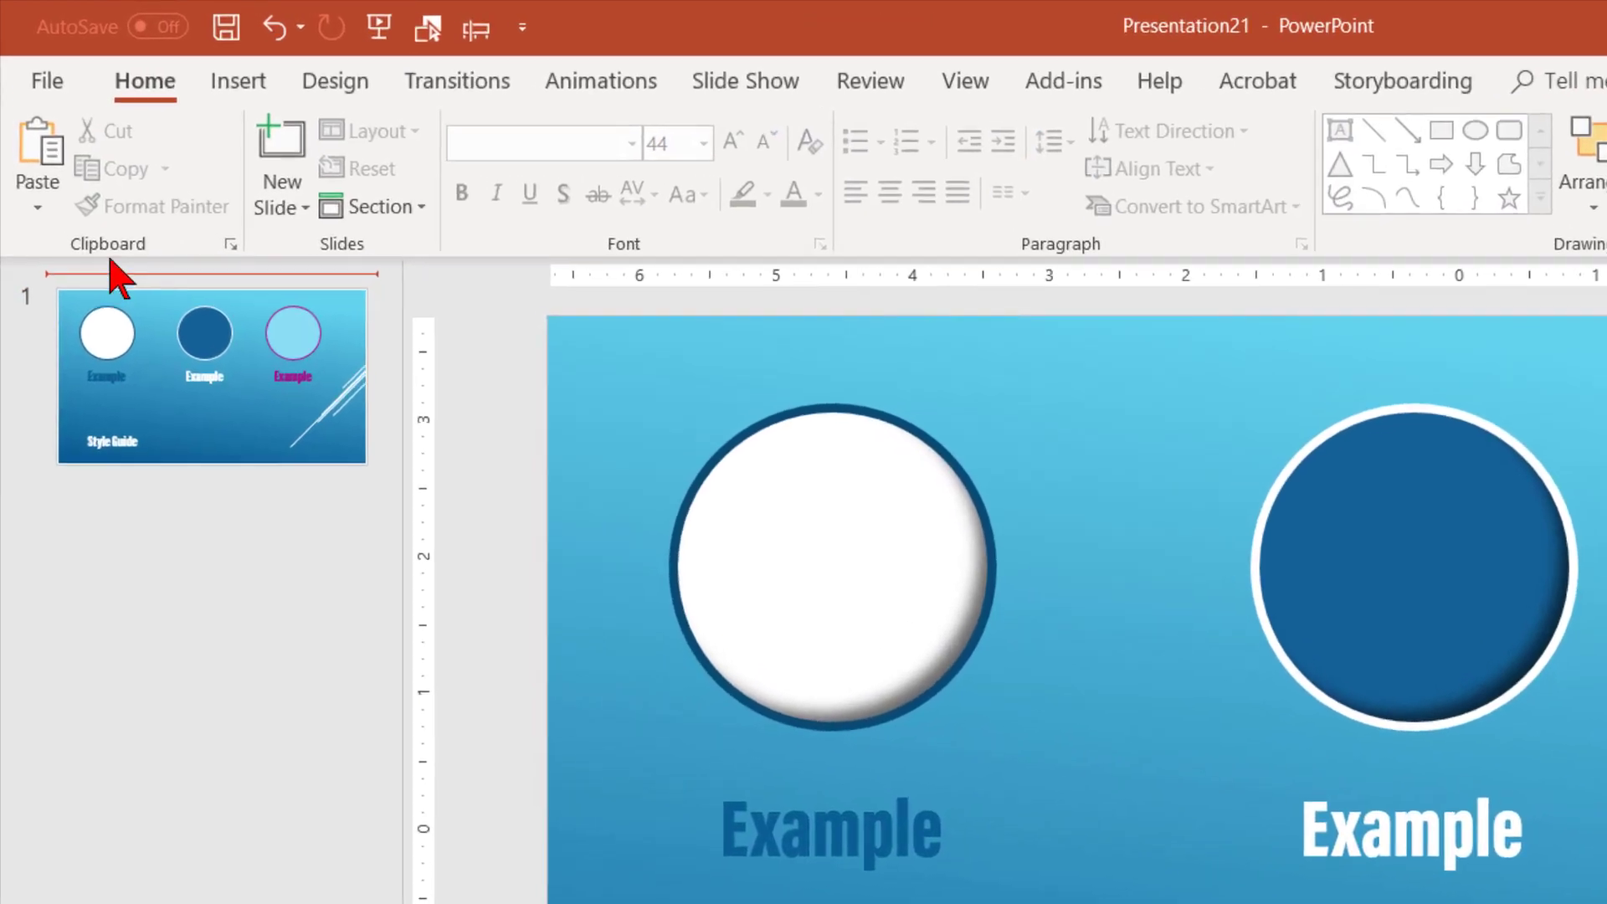
- Insert a new first slide with the Blank layout
{"action": "left_click", "coordinate": [281, 146]}
{"action": "left_click", "coordinate": [373, 134]}
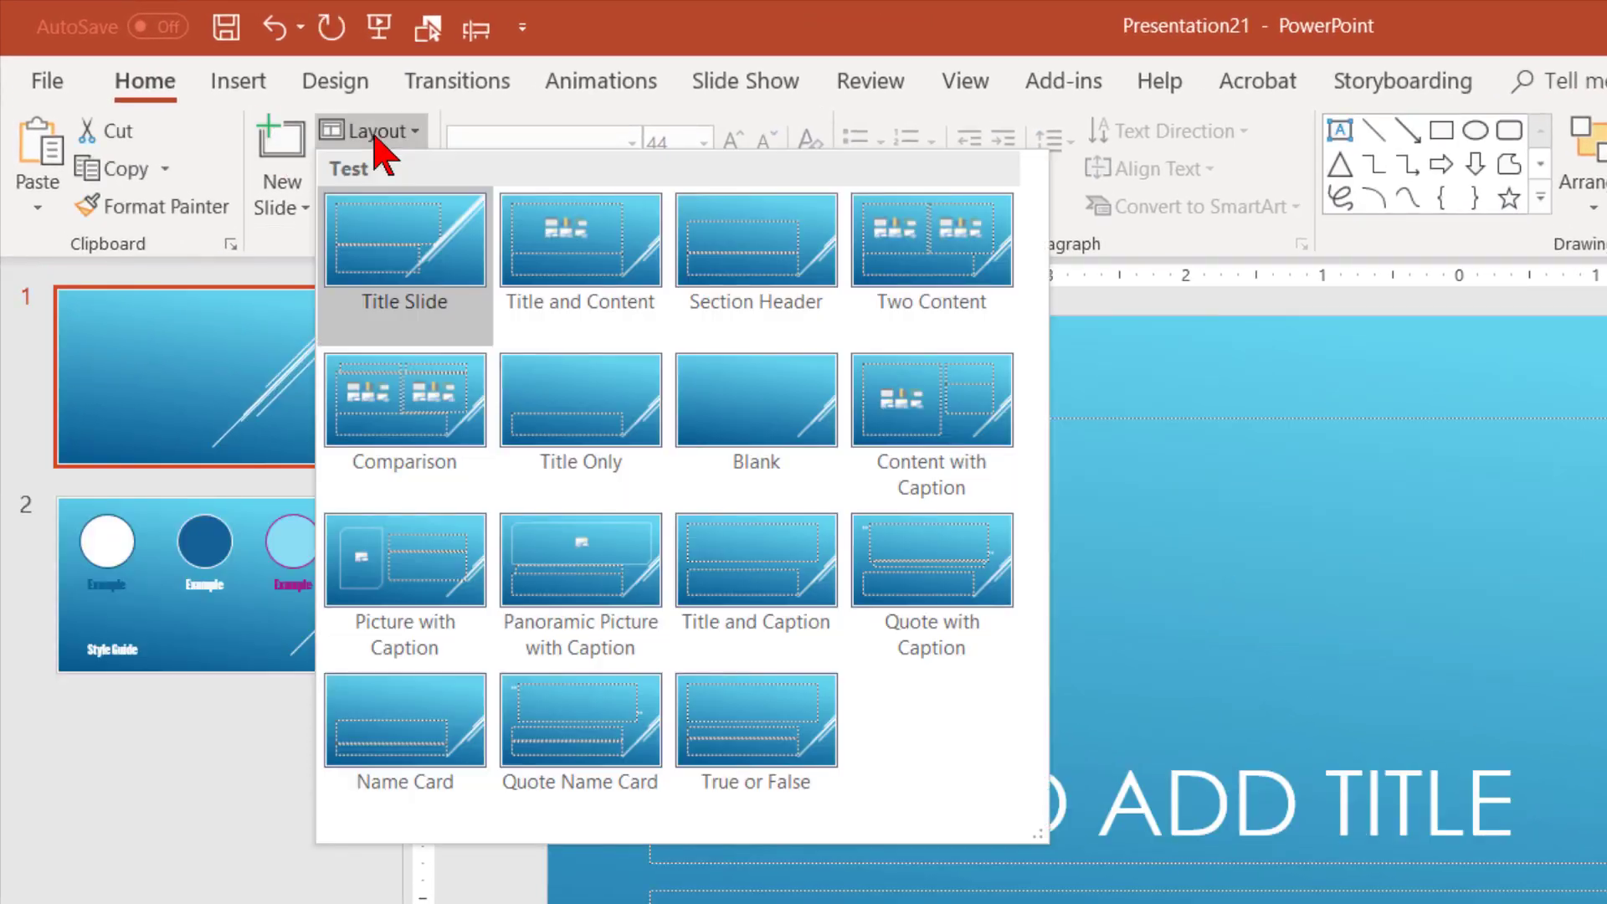
{"action": "left_click", "coordinate": [711, 444]}
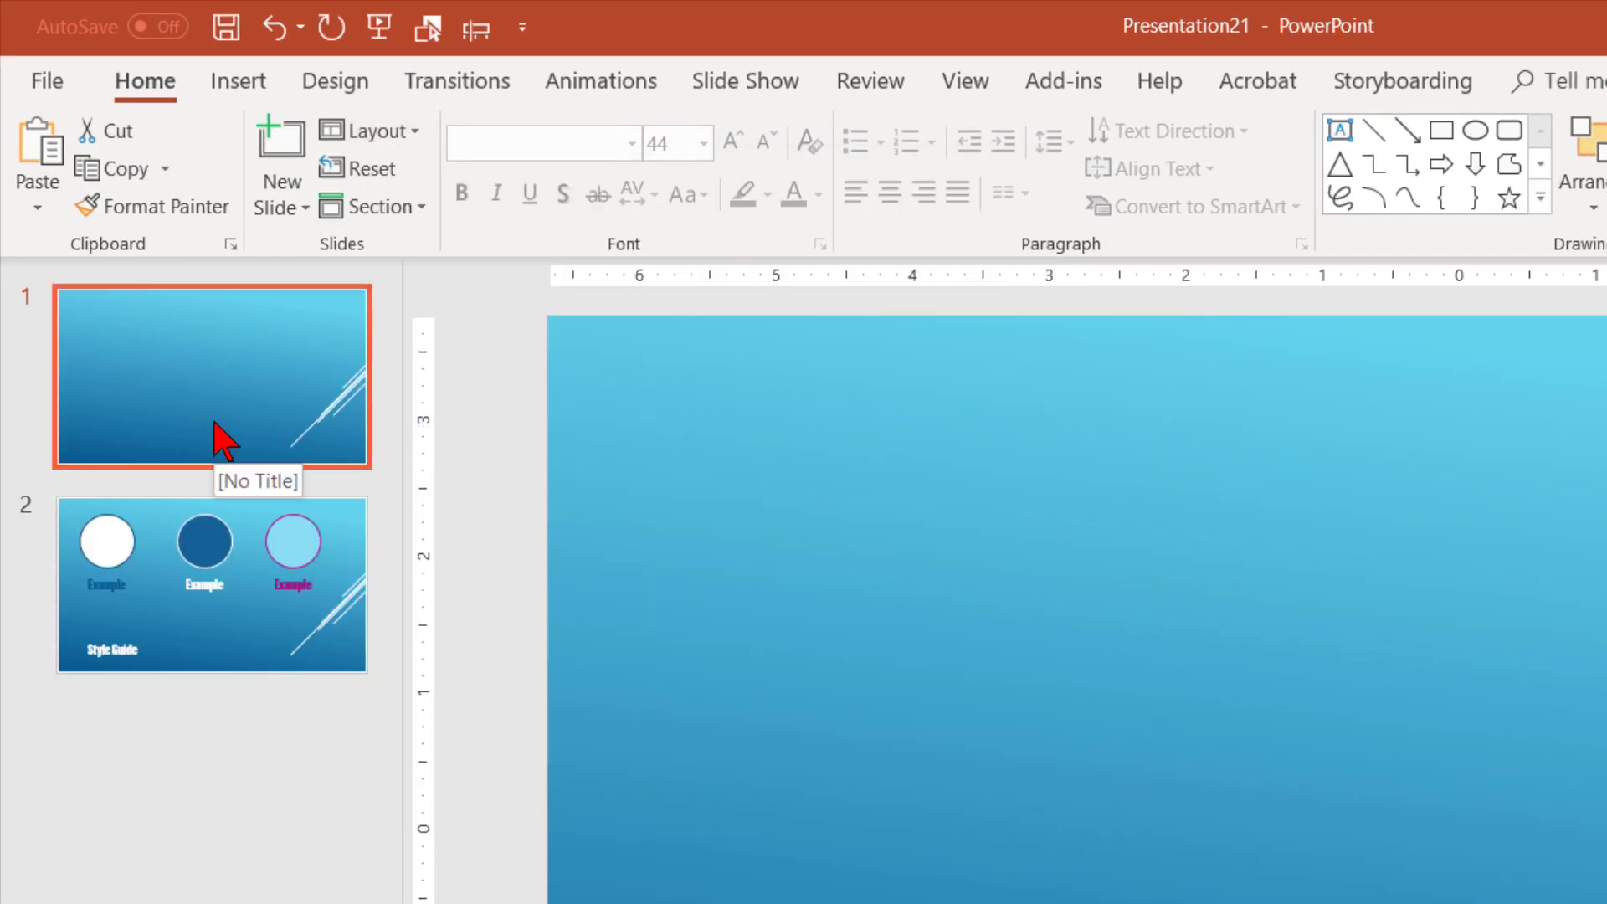
- Set up Save As with type PowerPoint Template and file name 'Standard Template'
{"action": "left_click", "coordinate": [48, 83]}
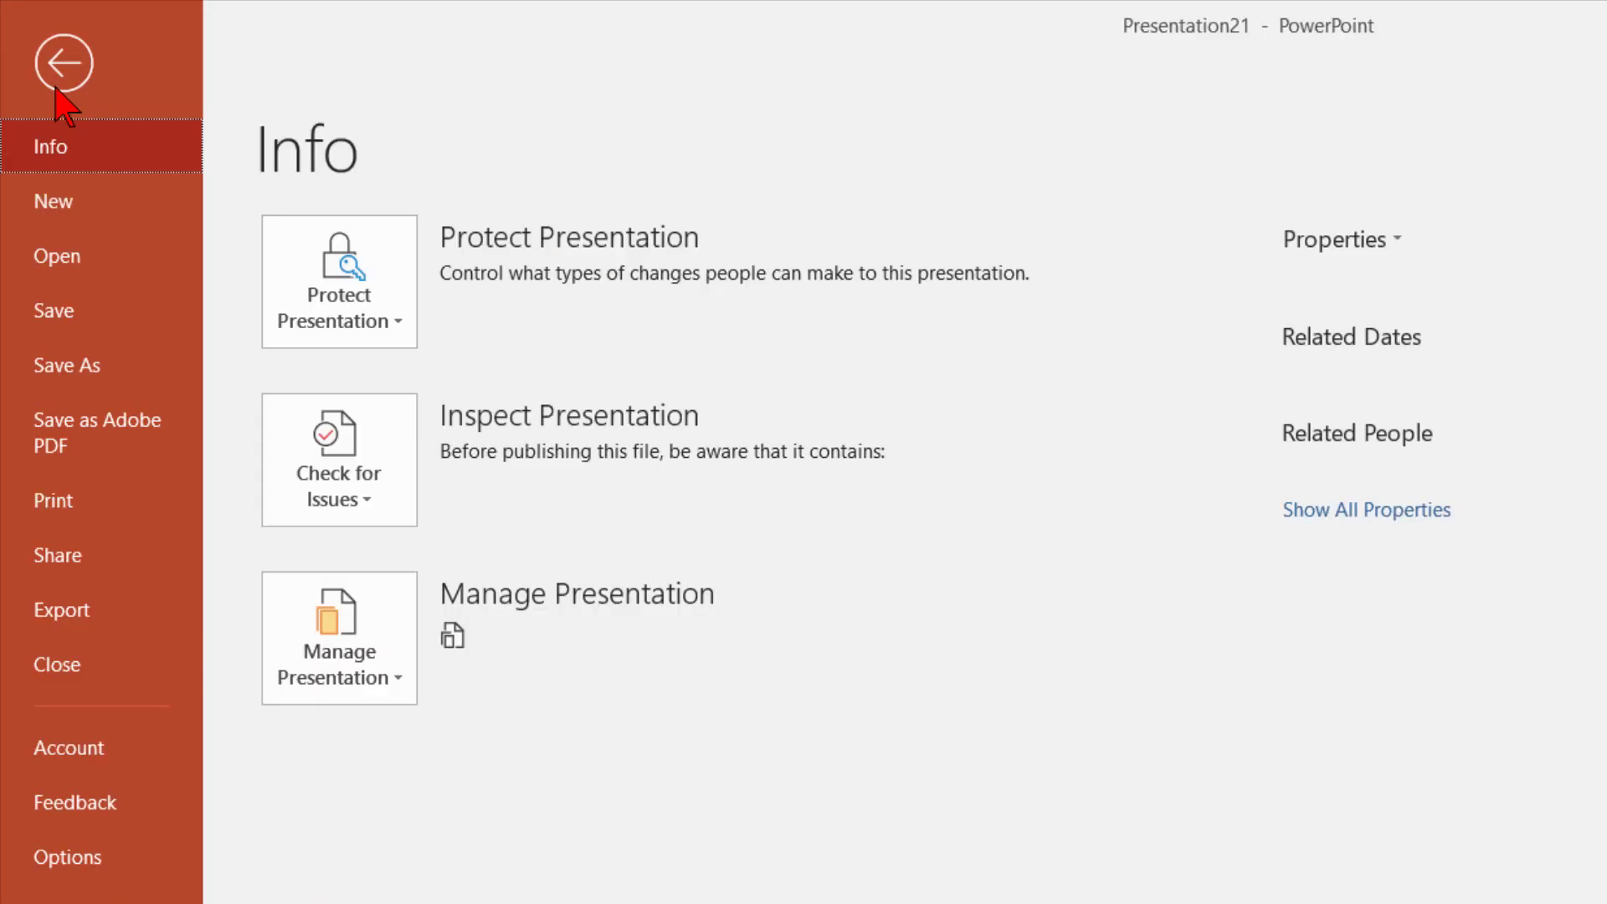
{"action": "left_click", "coordinate": [83, 385]}
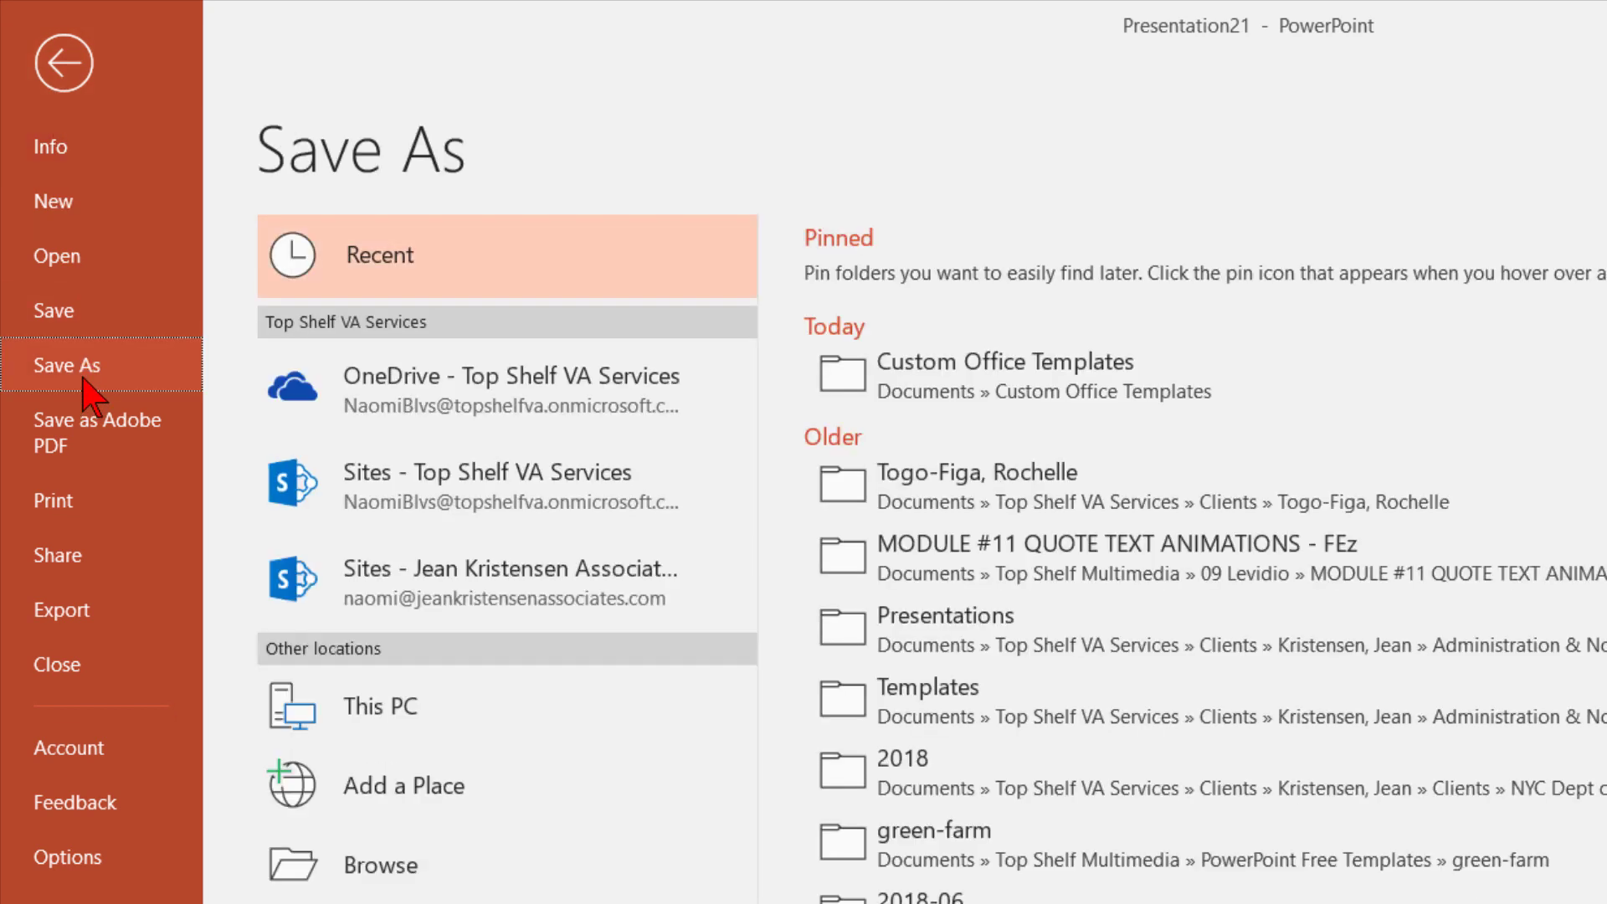
{"action": "left_click", "coordinate": [307, 872]}
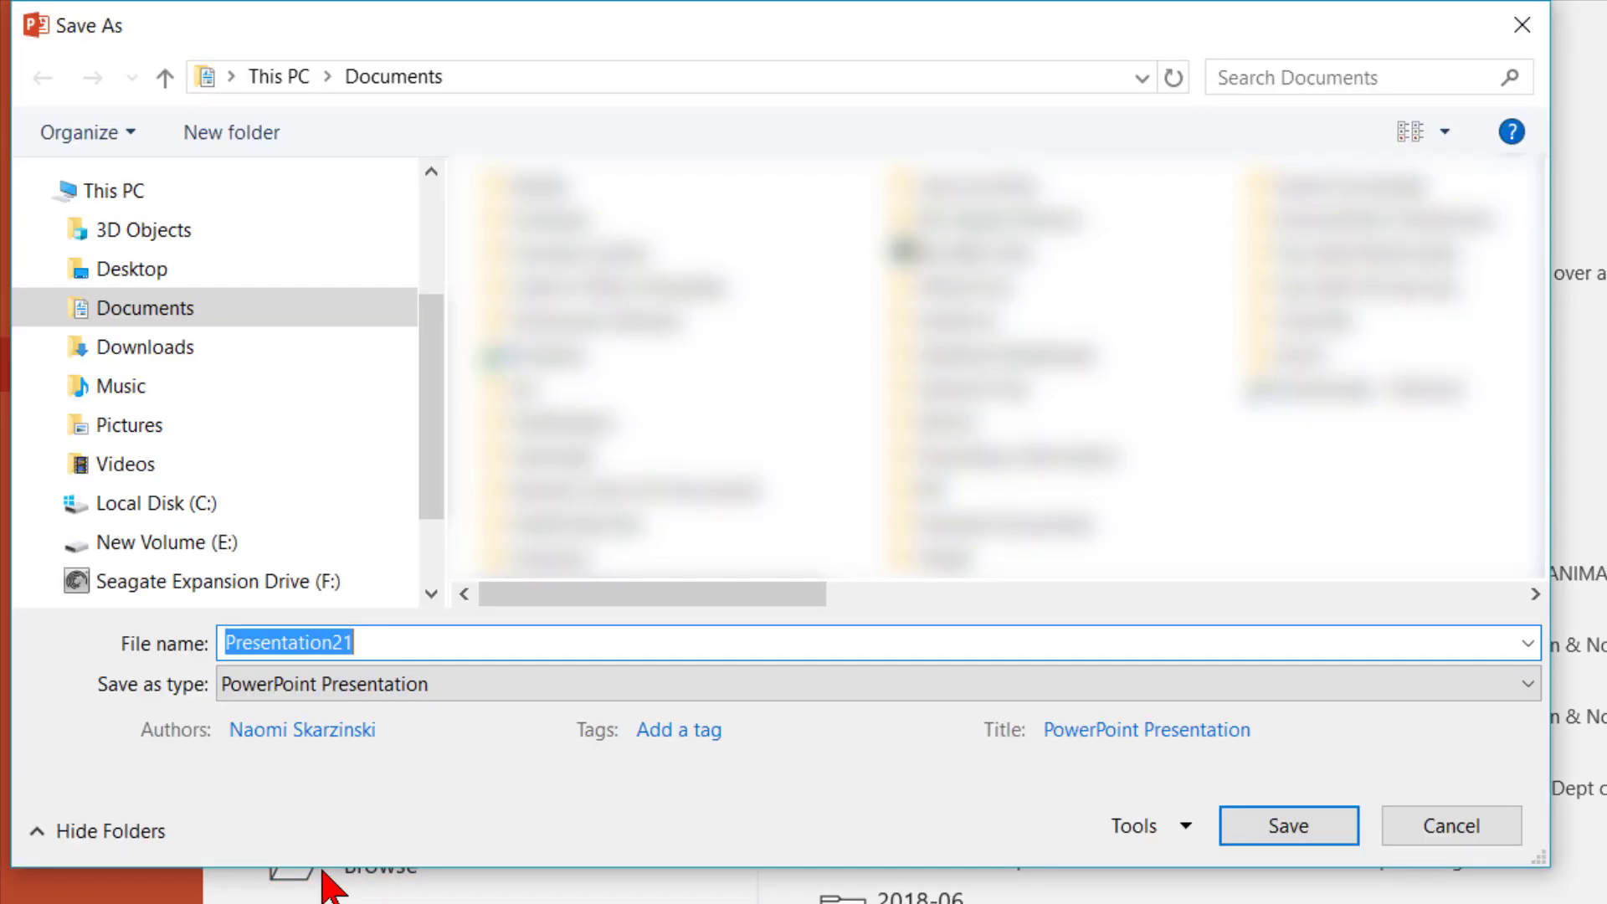
{"action": "left_click", "coordinate": [417, 685]}
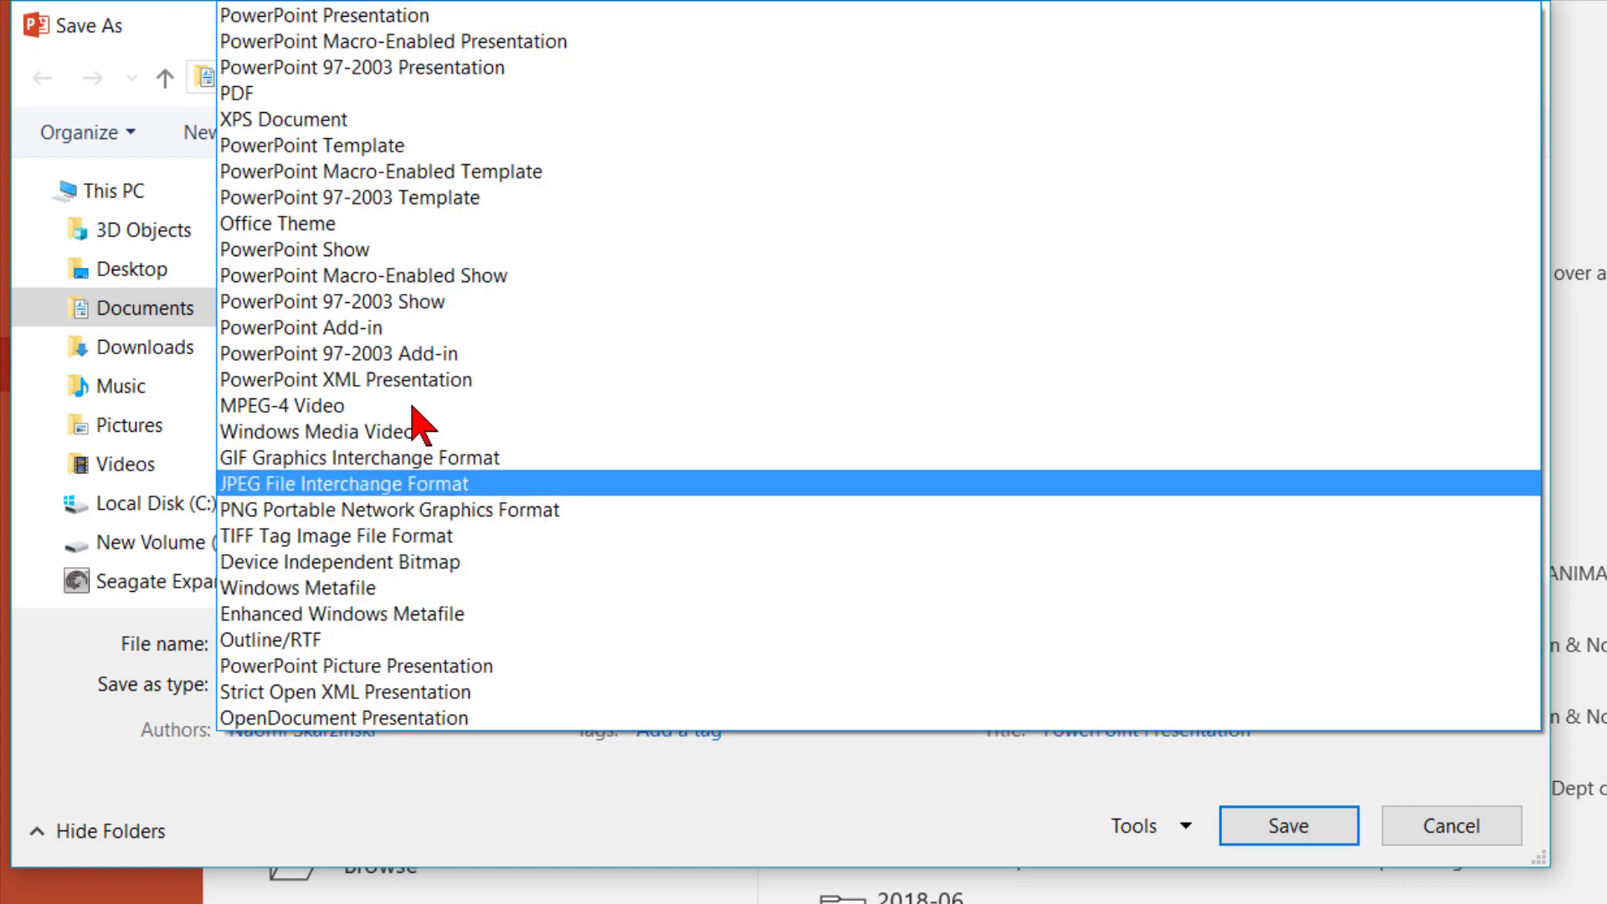
{"action": "left_click", "coordinate": [407, 157]}
{"action": "double_click", "coordinate": [426, 640]}
{"action": "type", "text": "Standard Template"}
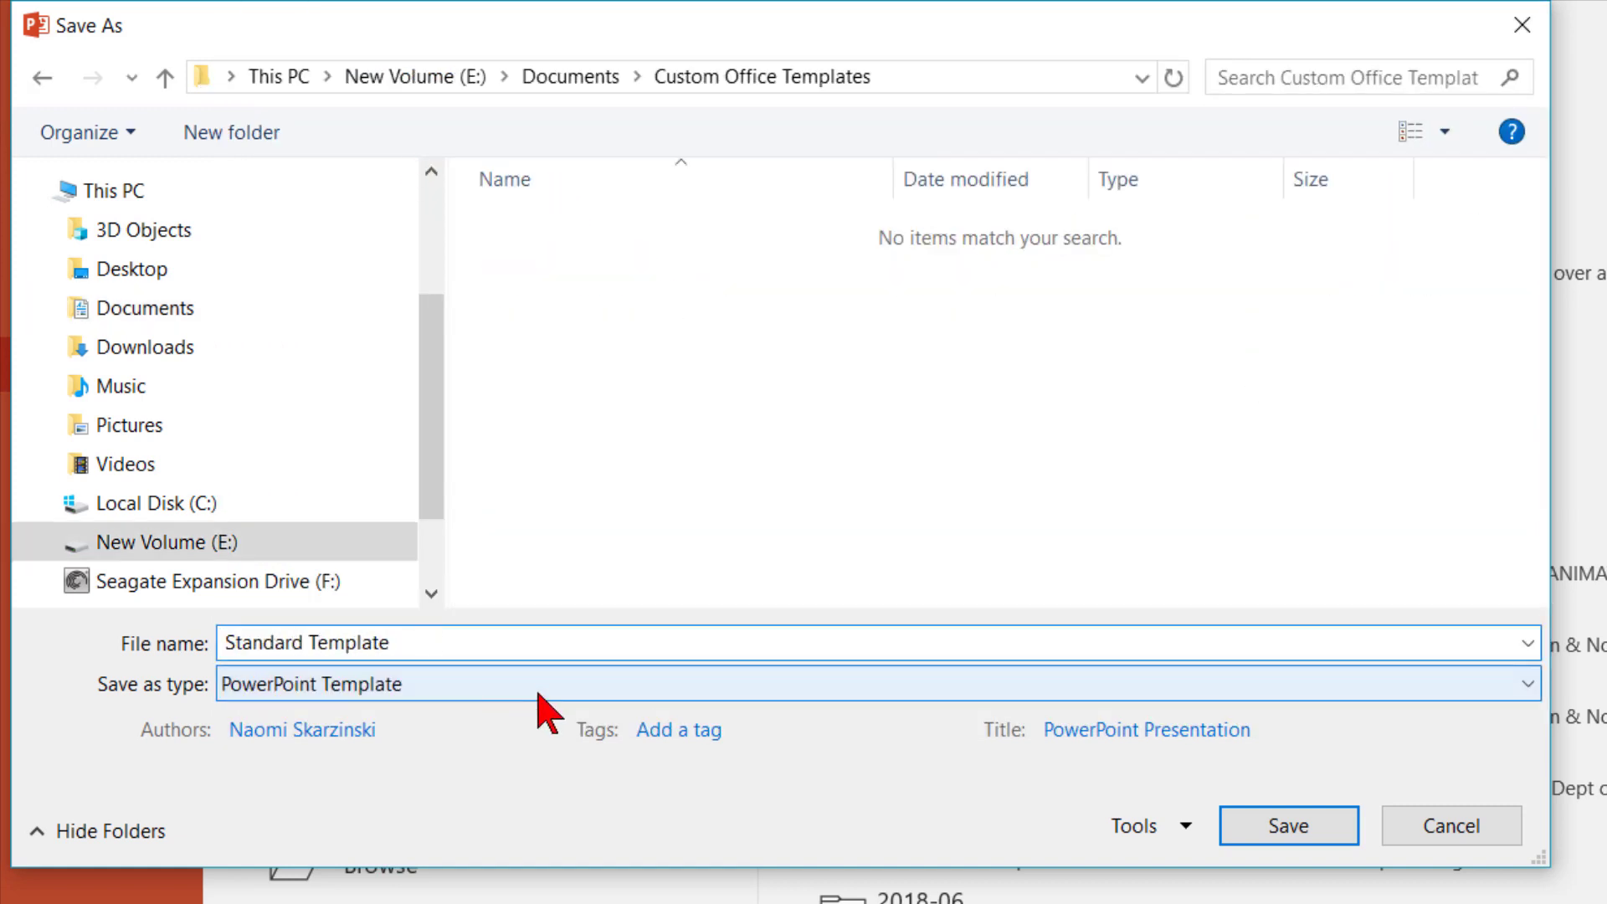
- Save the Standard Template file and close the presentation
{"action": "left_click", "coordinate": [1284, 833]}
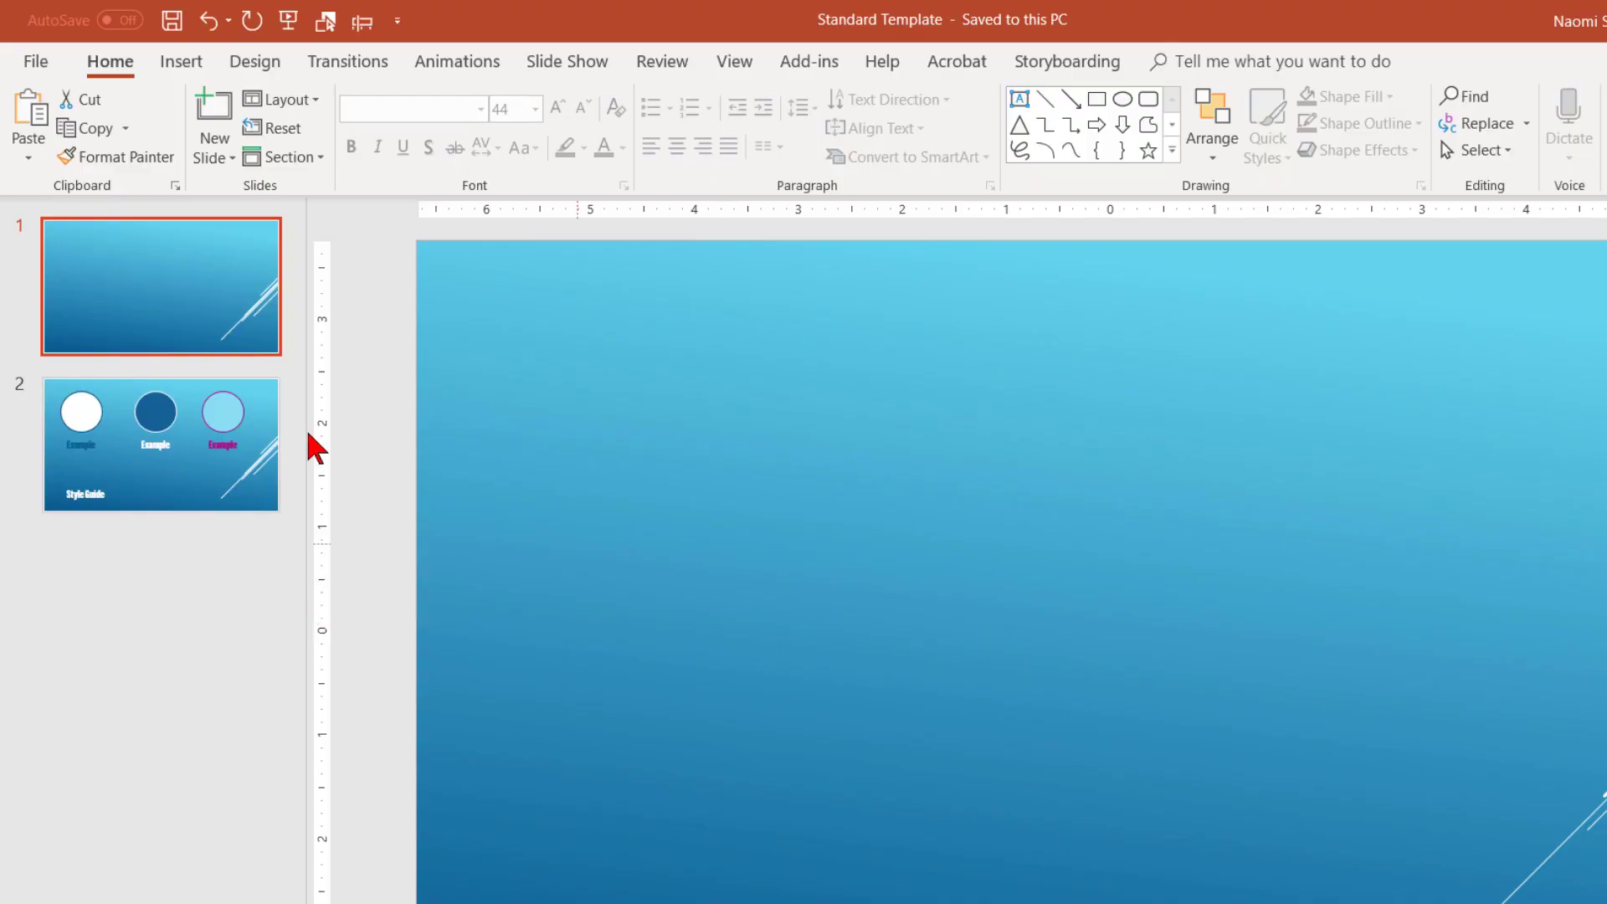
{"action": "left_click", "coordinate": [35, 61]}
{"action": "left_click", "coordinate": [83, 506]}
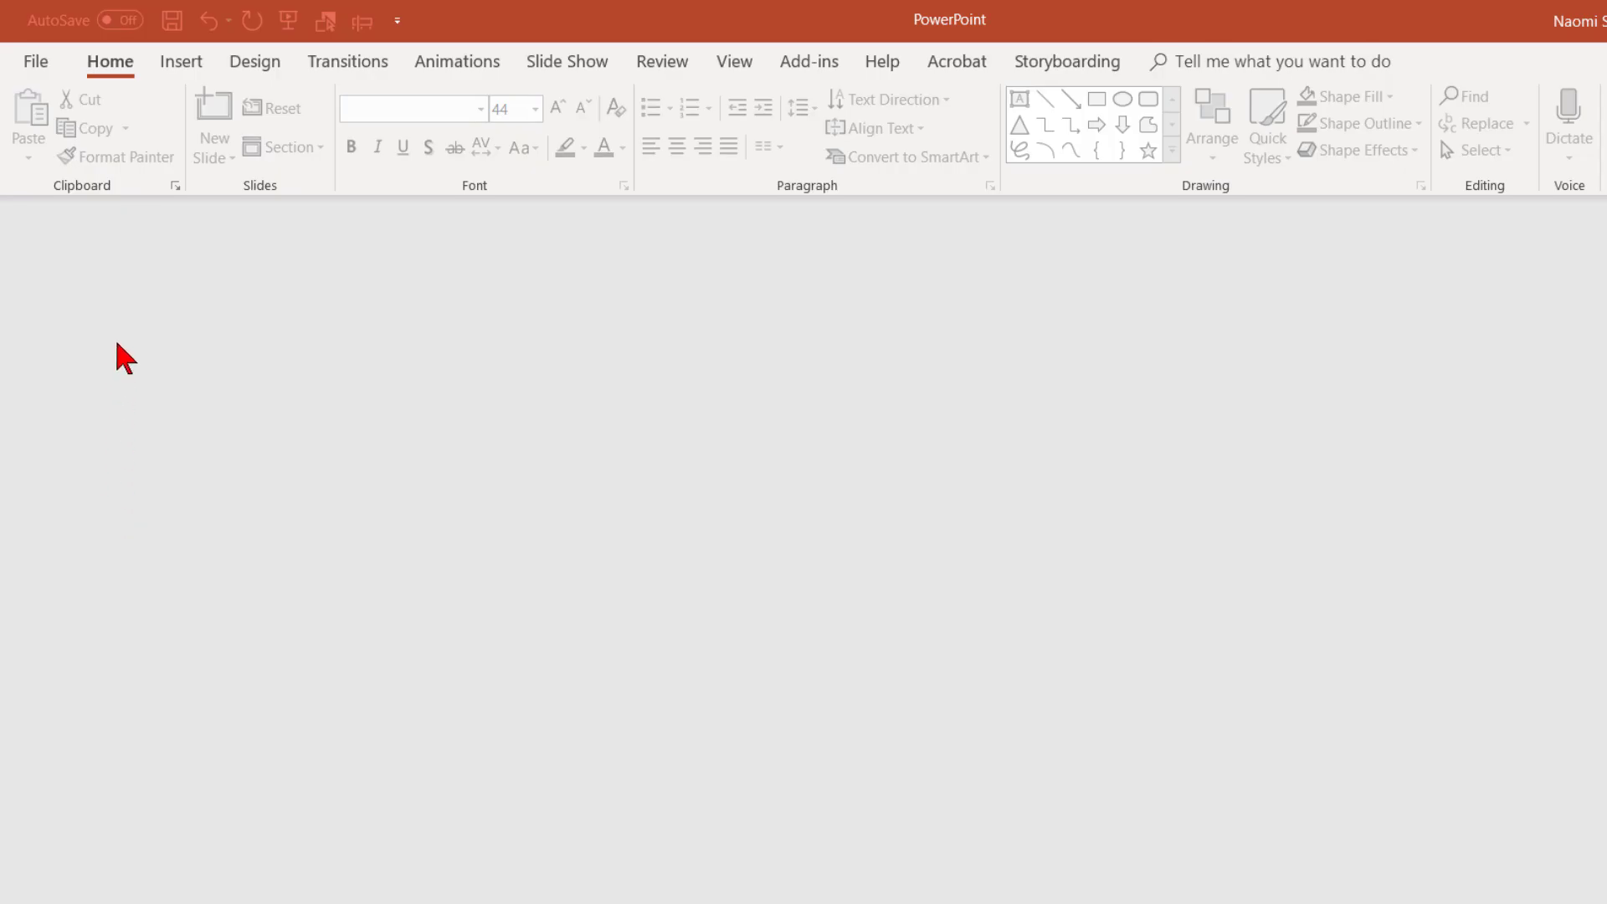
- Create a new presentation from Standard Template in Custom Office Templates
{"action": "left_click", "coordinate": [37, 66]}
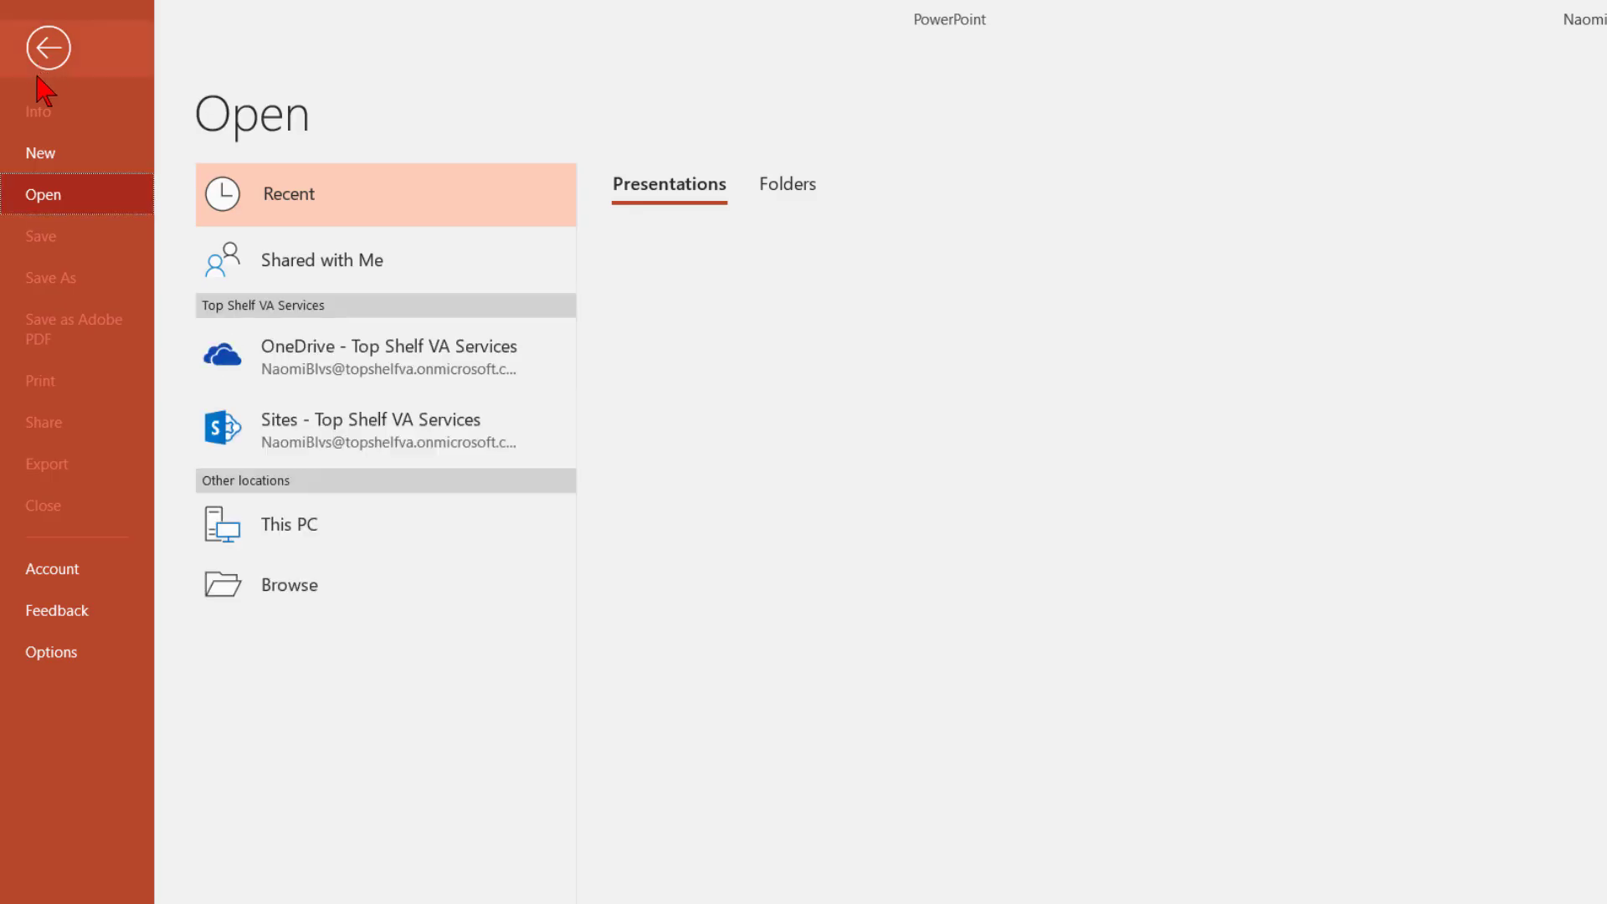
{"action": "left_click", "coordinate": [43, 156]}
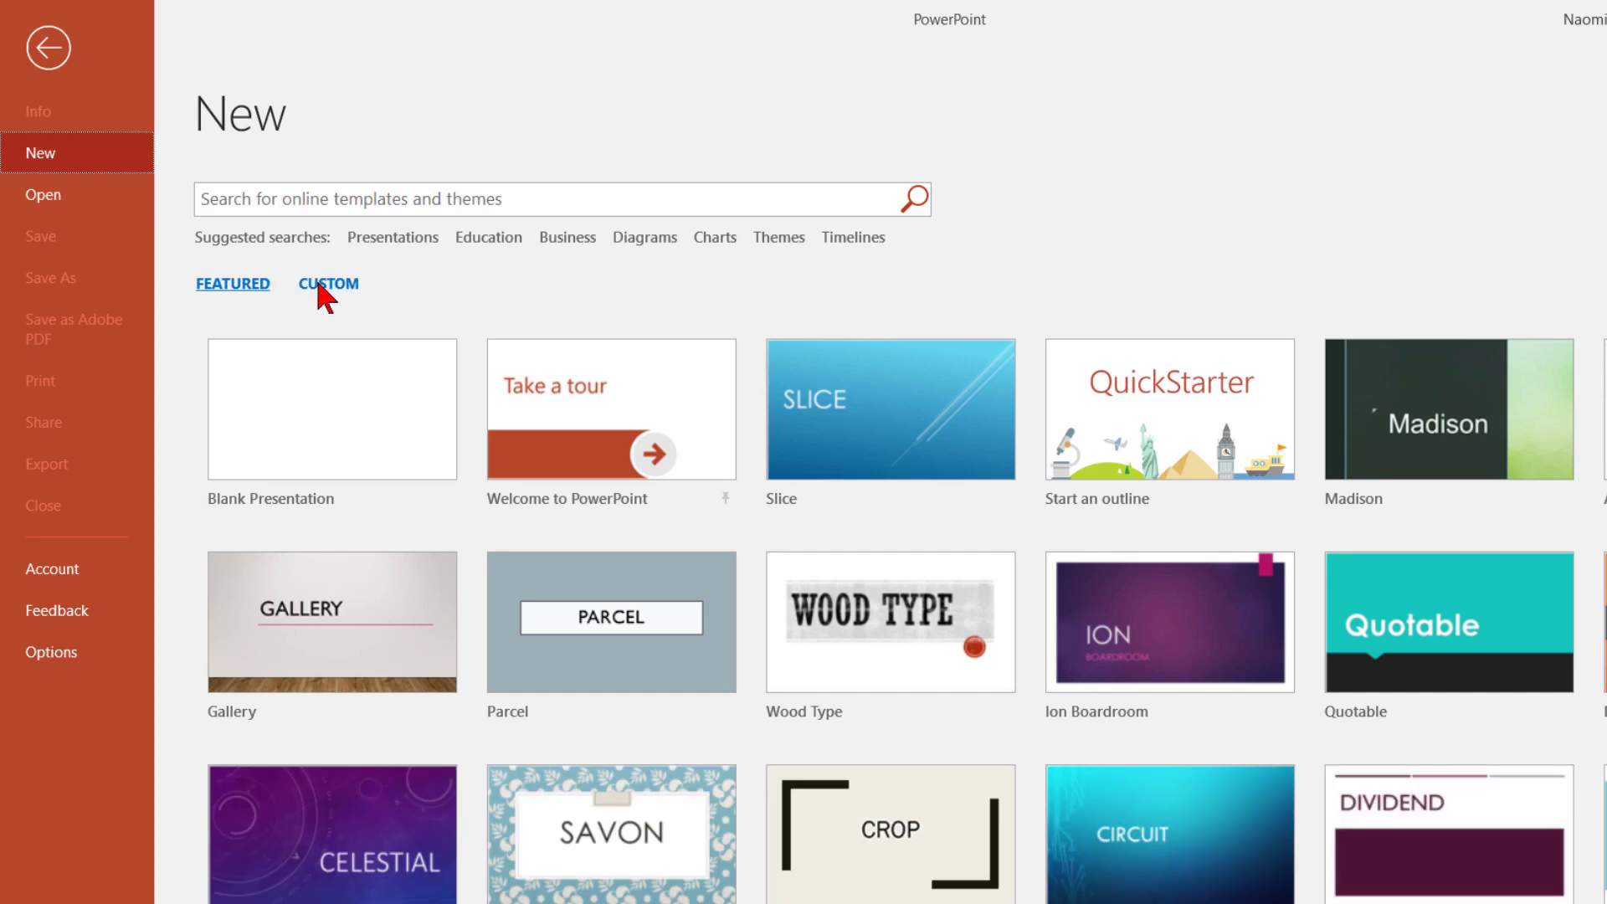
{"action": "left_click", "coordinate": [318, 281]}
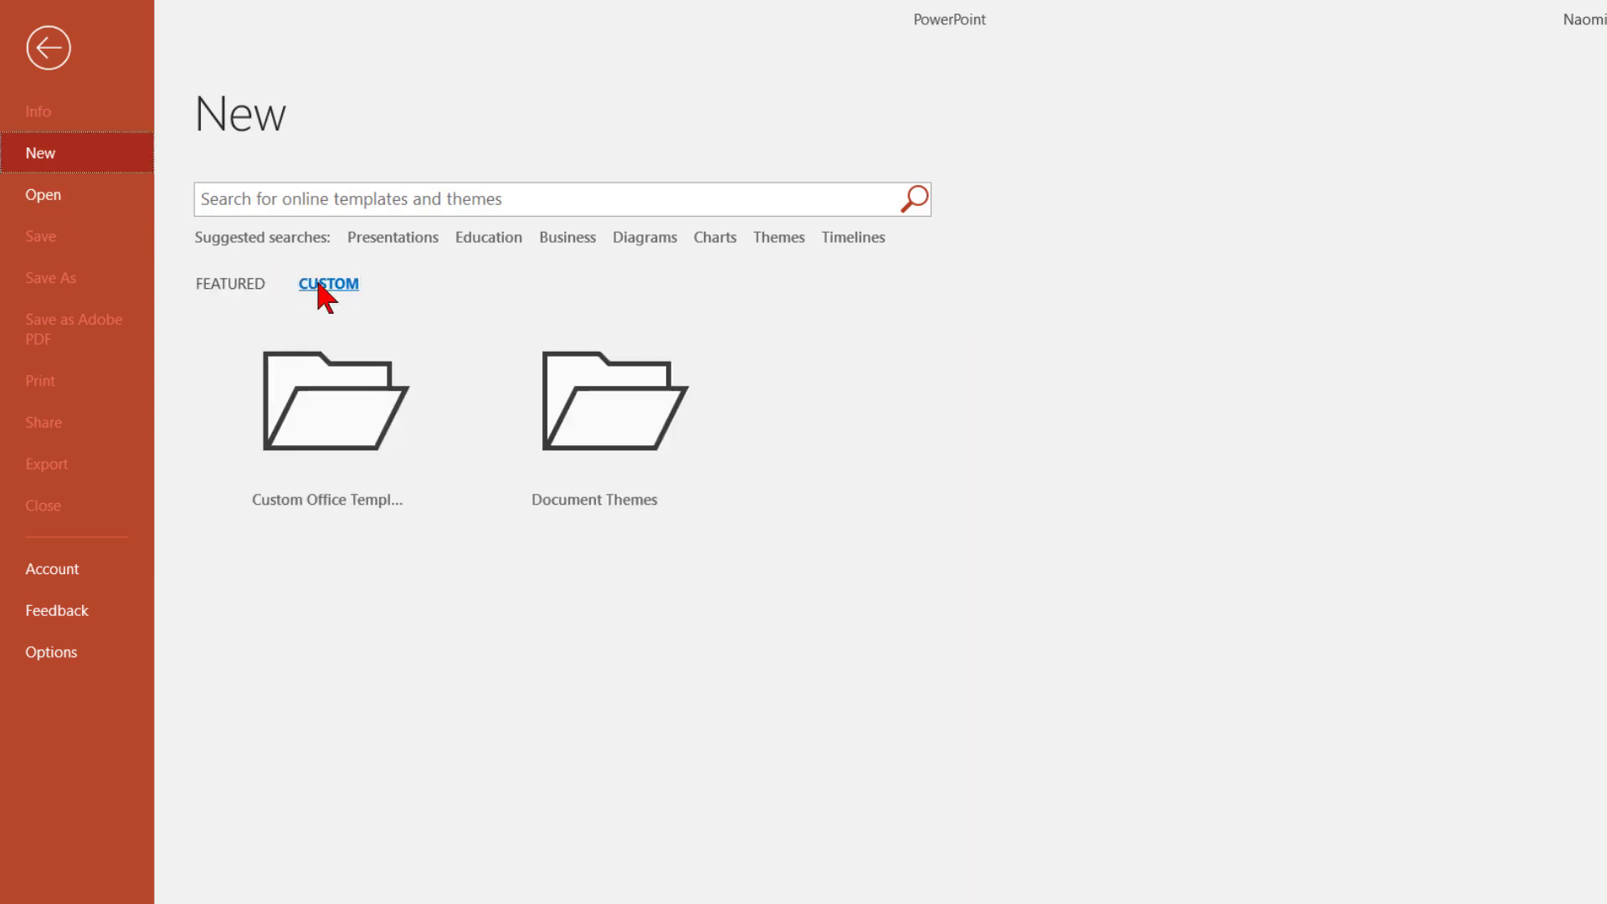
{"action": "left_click", "coordinate": [338, 430]}
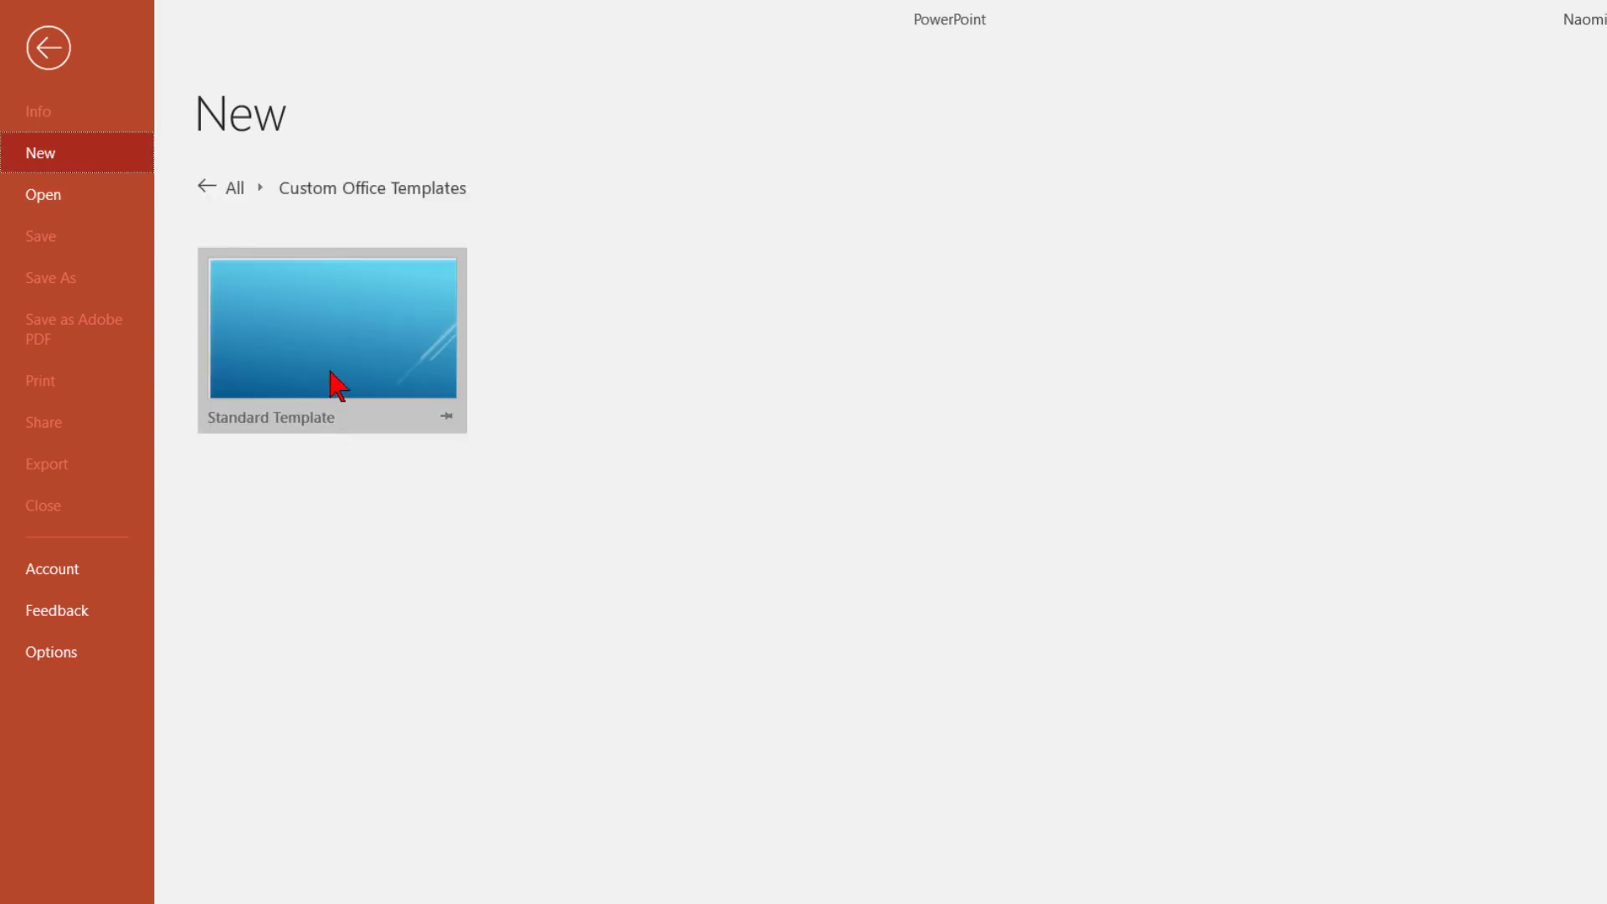
{"action": "left_click", "coordinate": [338, 385]}
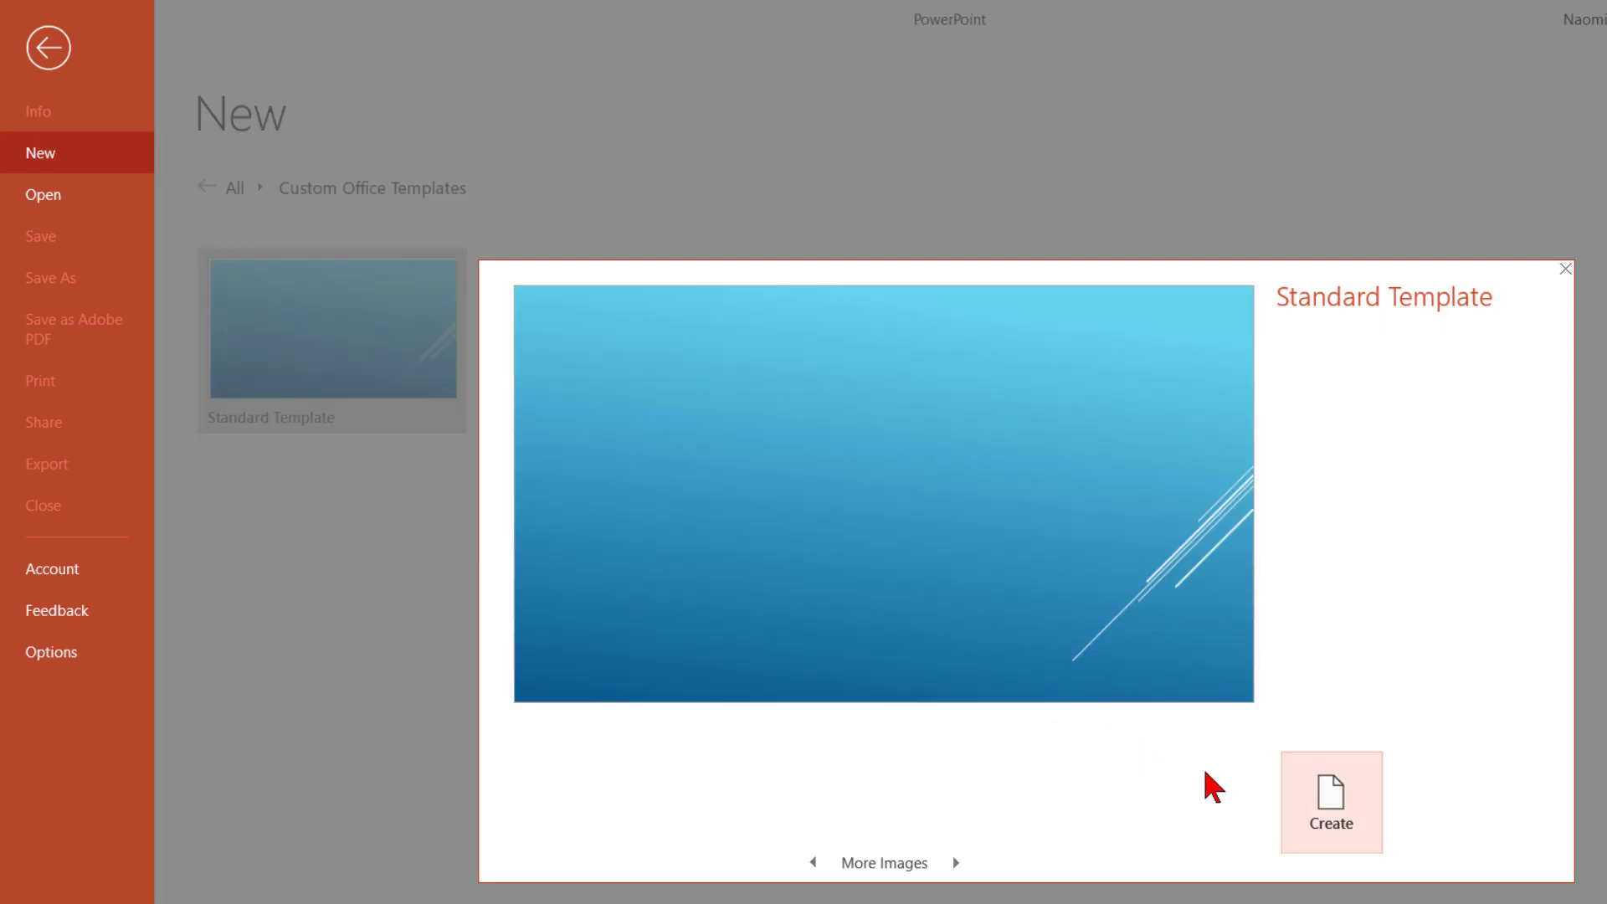
{"action": "left_click", "coordinate": [1323, 802]}
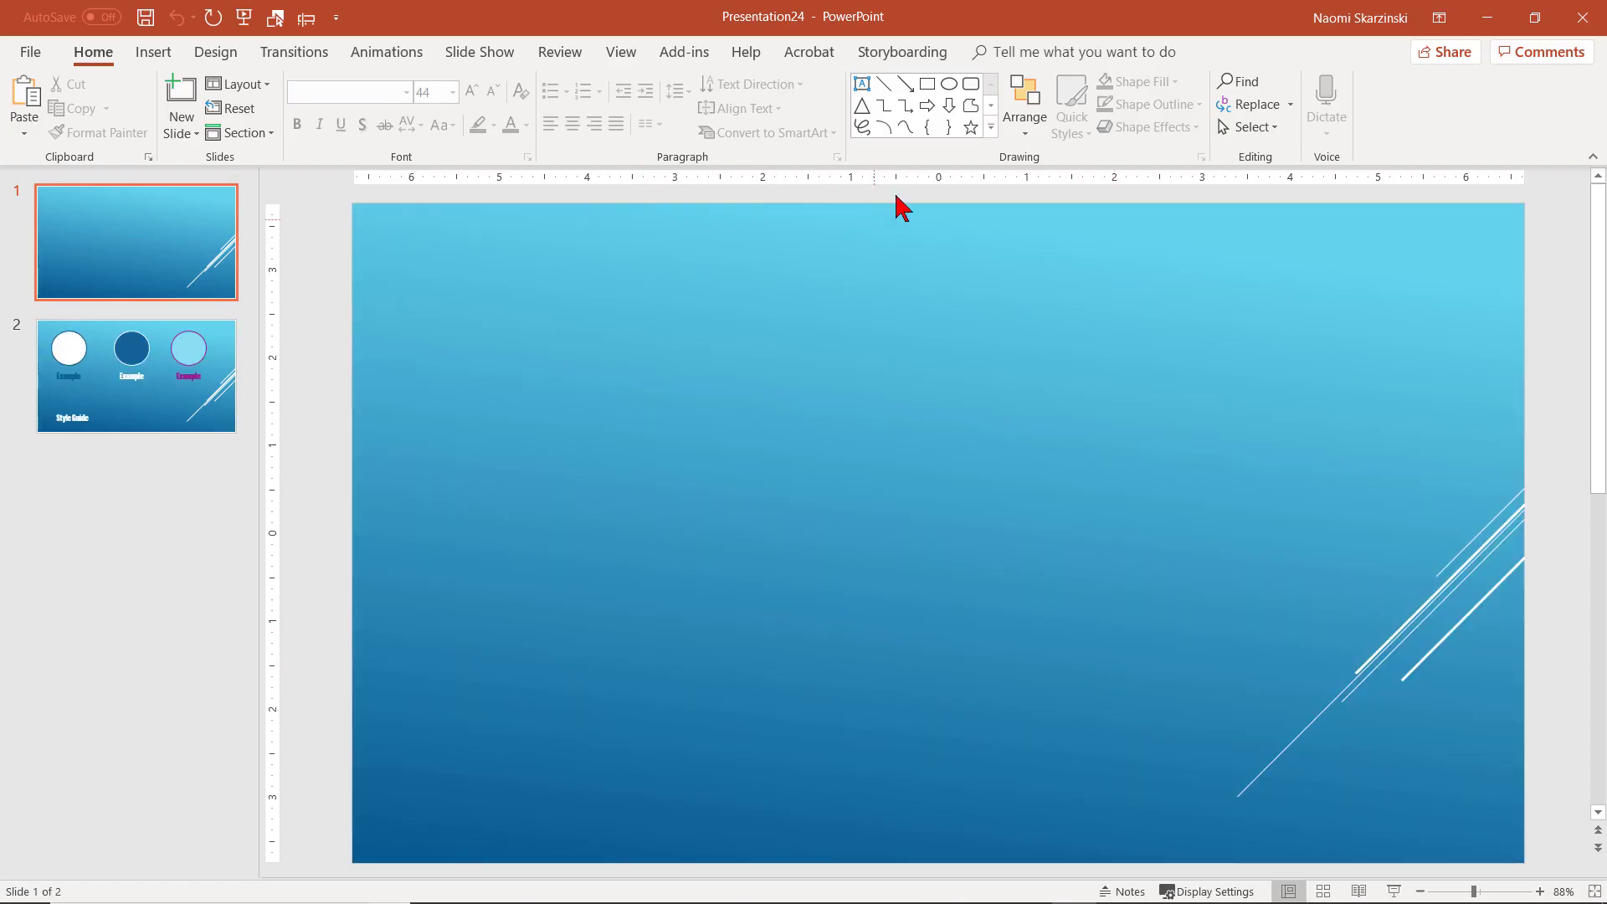
- Draw a tall down arrow on slide 1 styled like the dark-blue circle
{"action": "left_click", "coordinate": [949, 105]}
{"action": "mouse_move", "coordinate": [444, 268]}
{"action": "left_mouse_down"}
{"action": "mouse_move", "coordinate": [630, 529]}
{"action": "mouse_move", "coordinate": [646, 627]}
{"action": "left_mouse_up"}
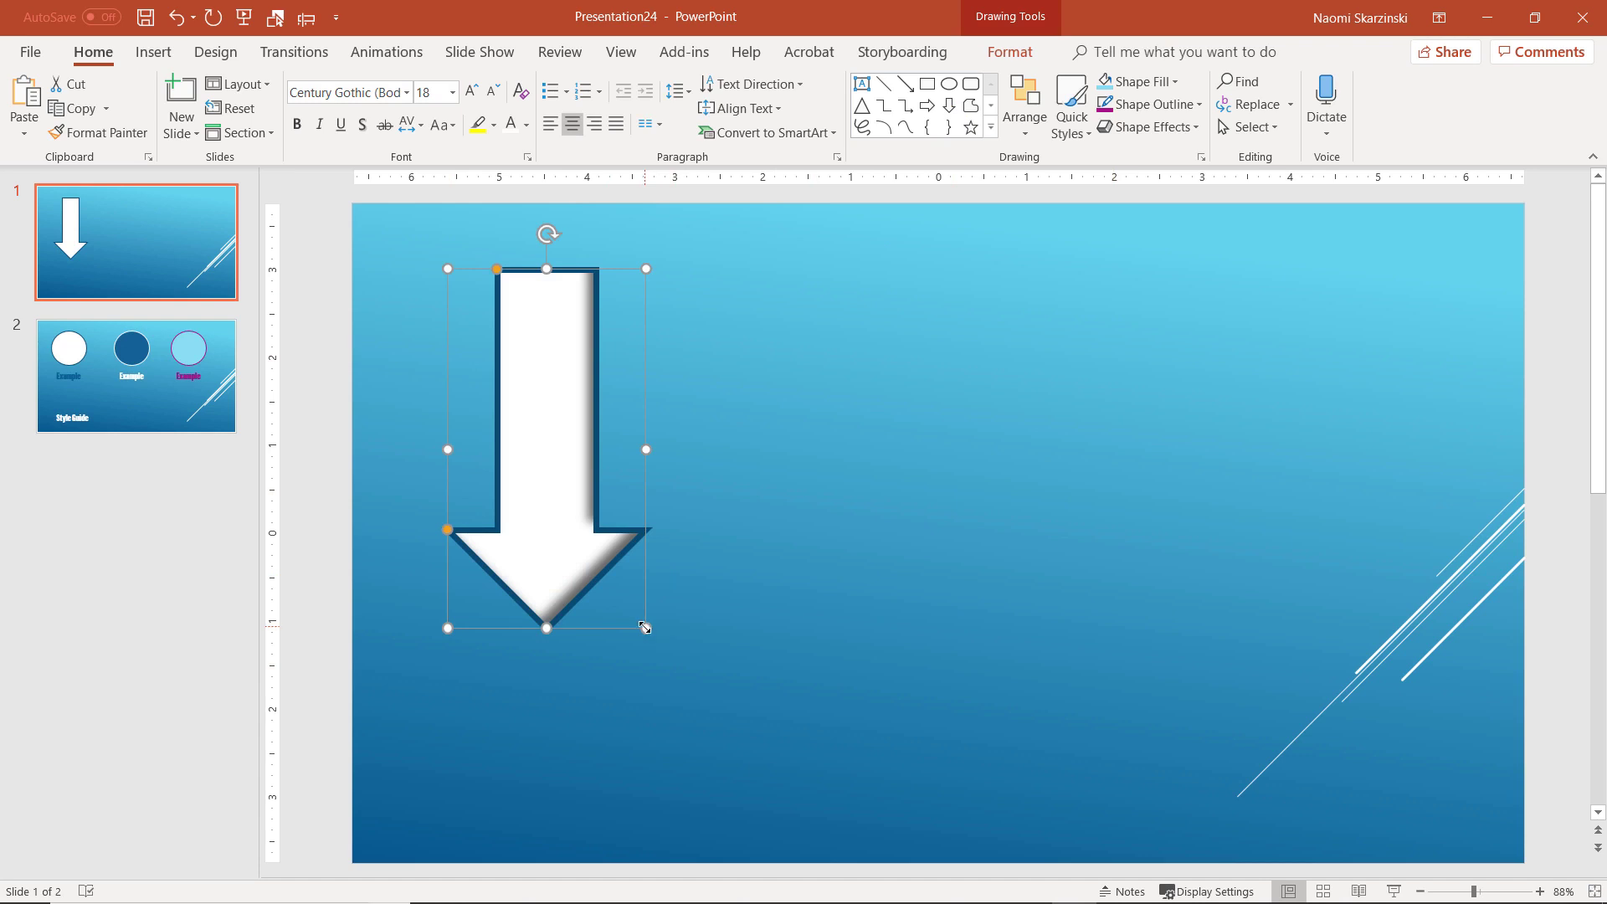
{"action": "left_click", "coordinate": [185, 412]}
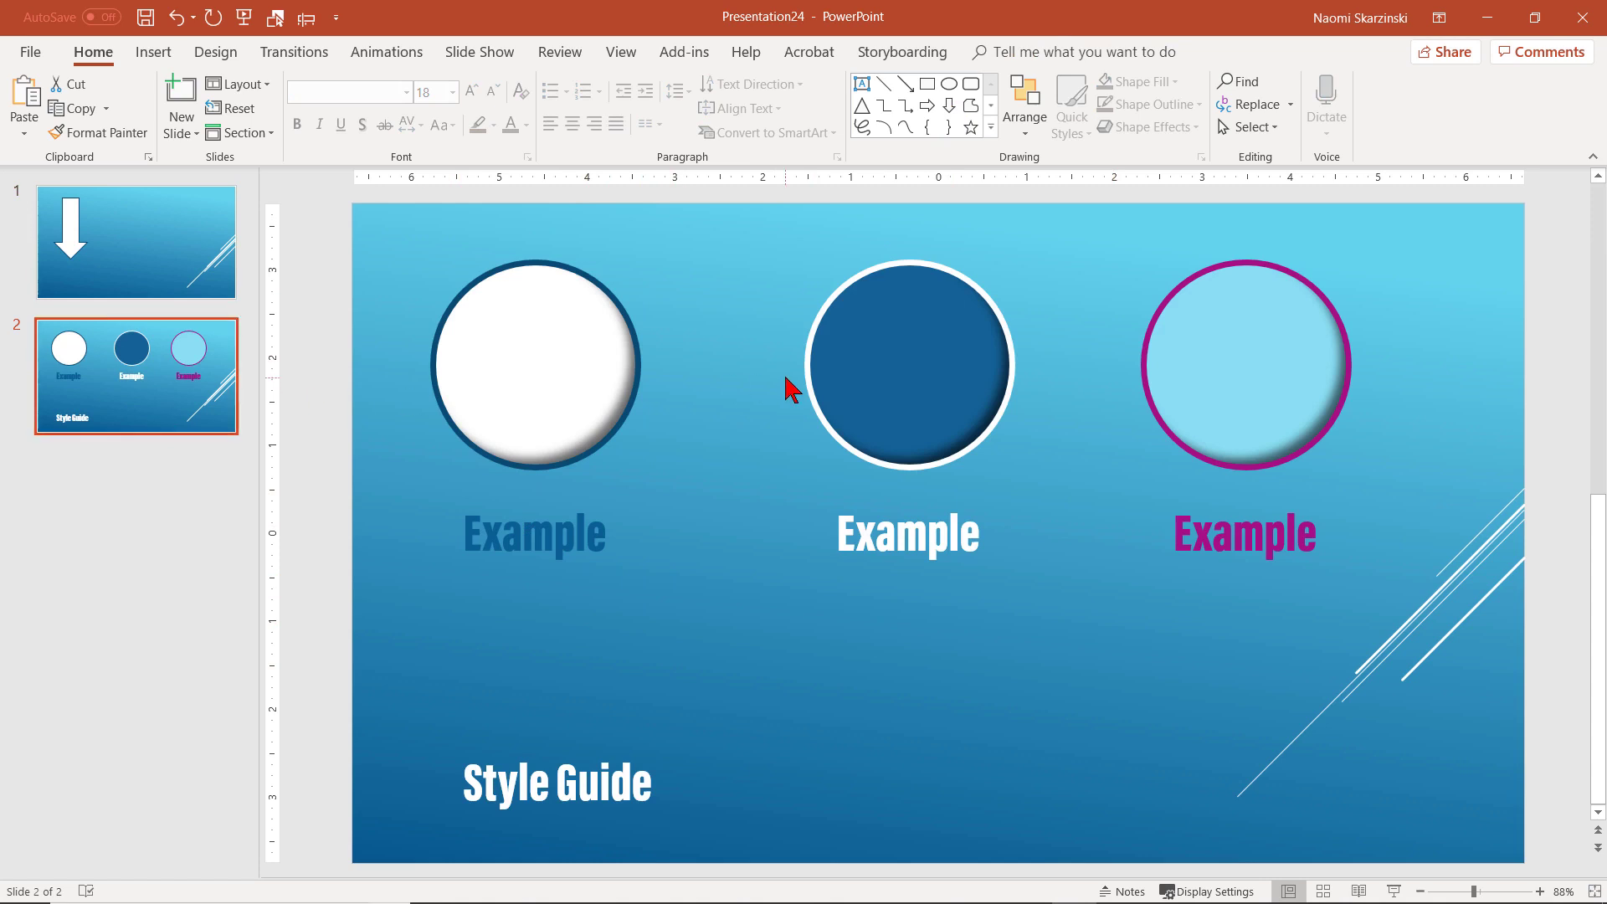
{"action": "left_click", "coordinate": [890, 397]}
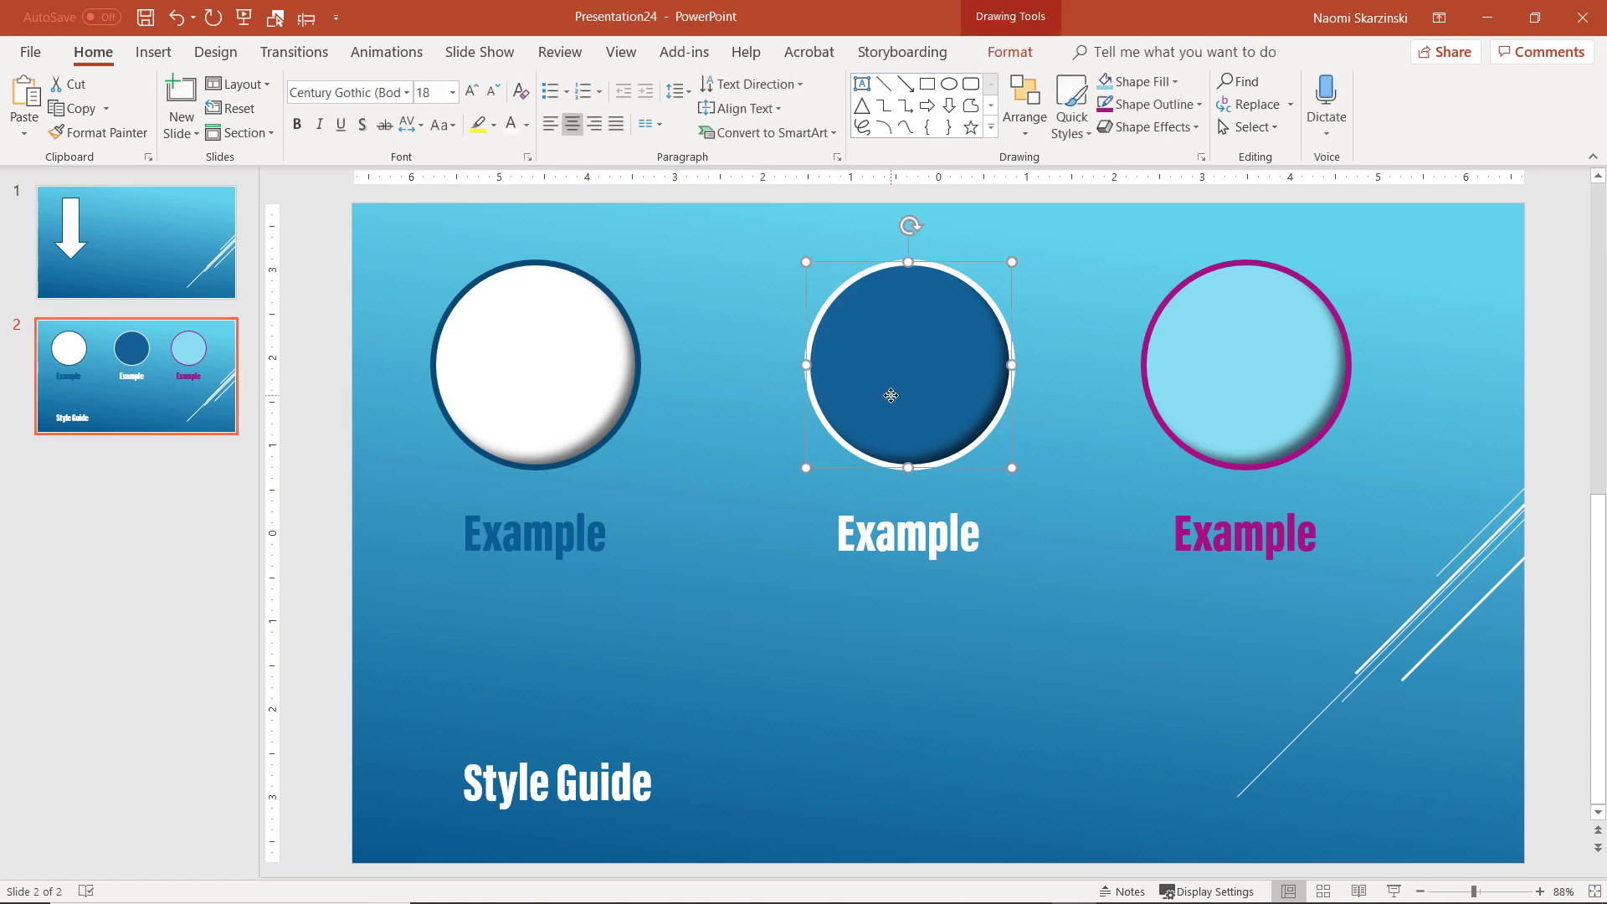
{"action": "left_click", "coordinate": [132, 140]}
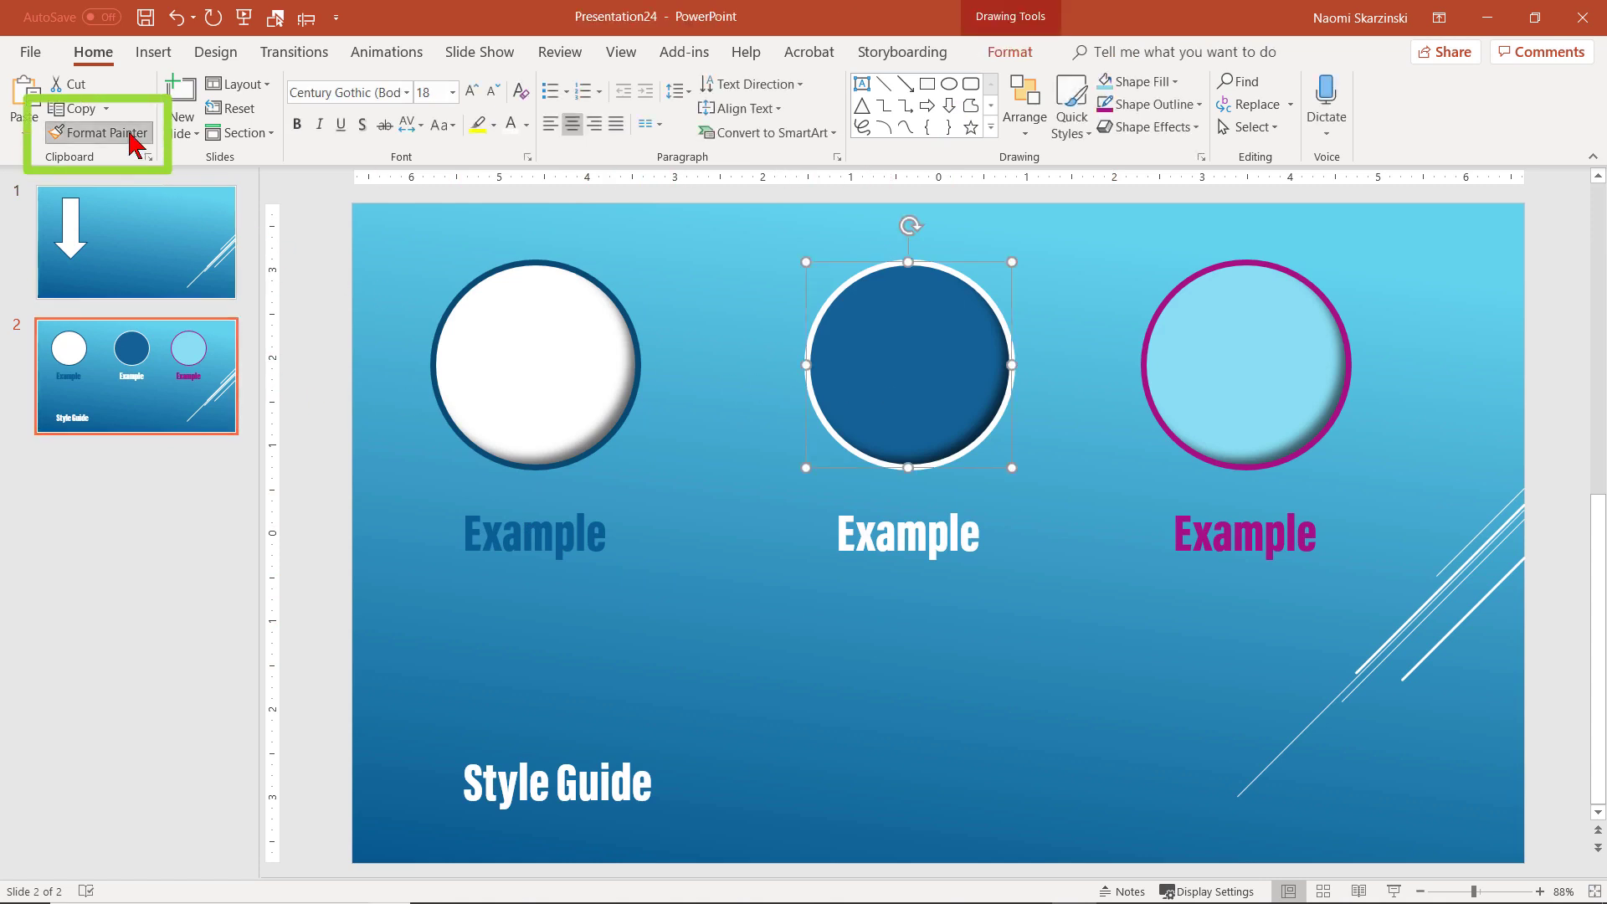
{"action": "left_click", "coordinate": [147, 248]}
{"action": "left_click", "coordinate": [536, 394]}
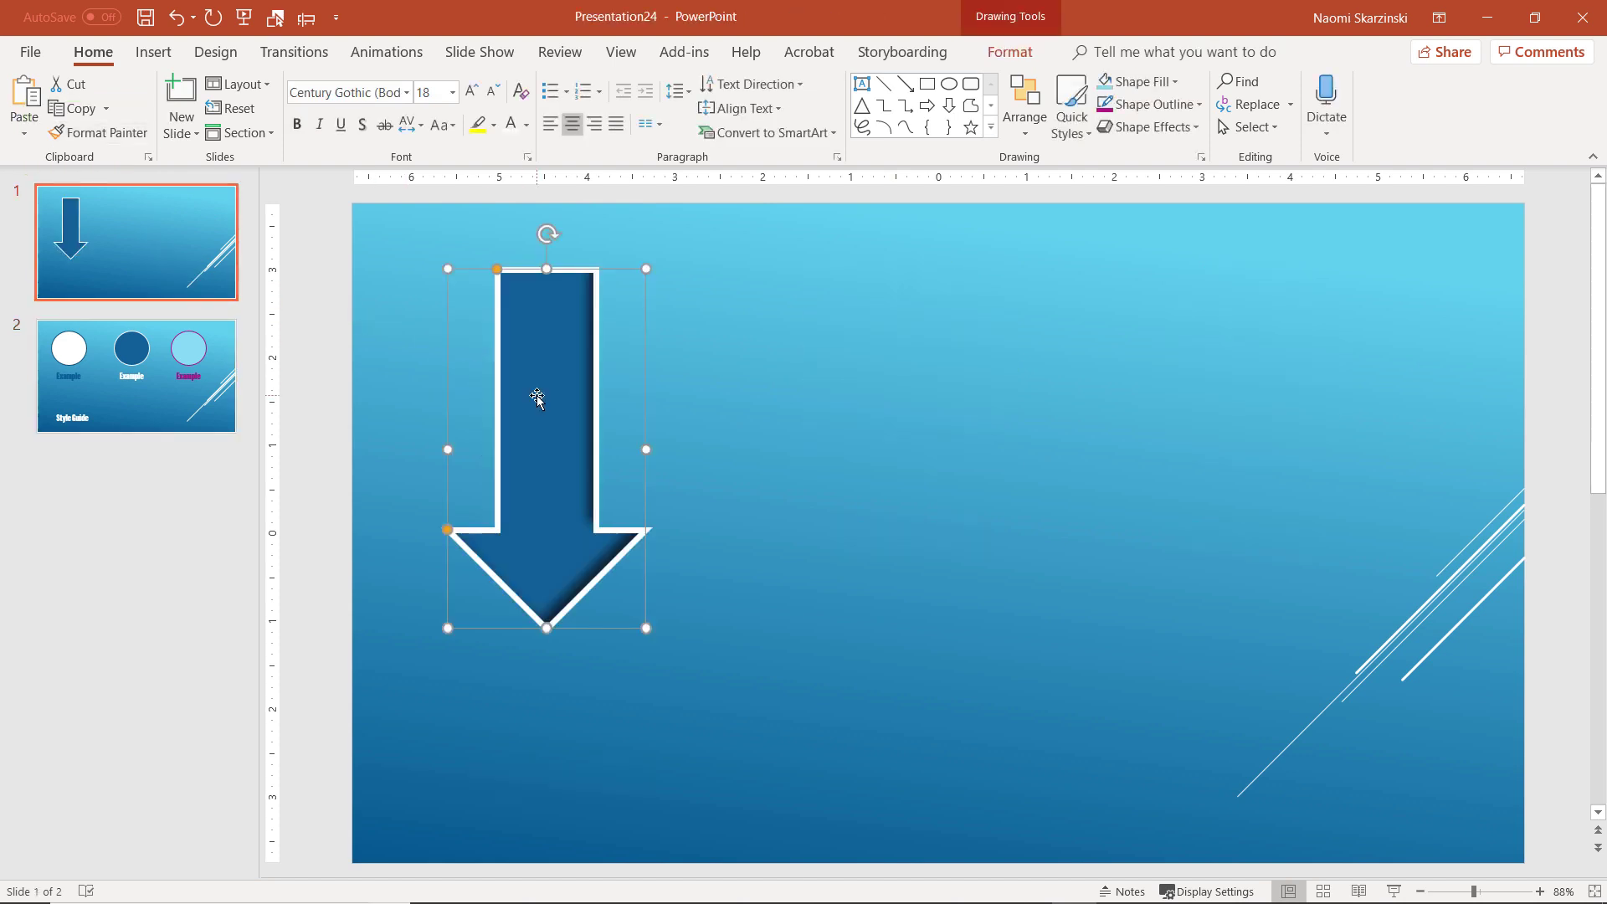
- Add a white-styled 'Another Example' caption under the arrow, then insert a blank second slide
{"action": "left_click", "coordinate": [861, 83]}
{"action": "left_click", "coordinate": [452, 702]}
{"action": "type", "text": "Another Example"}
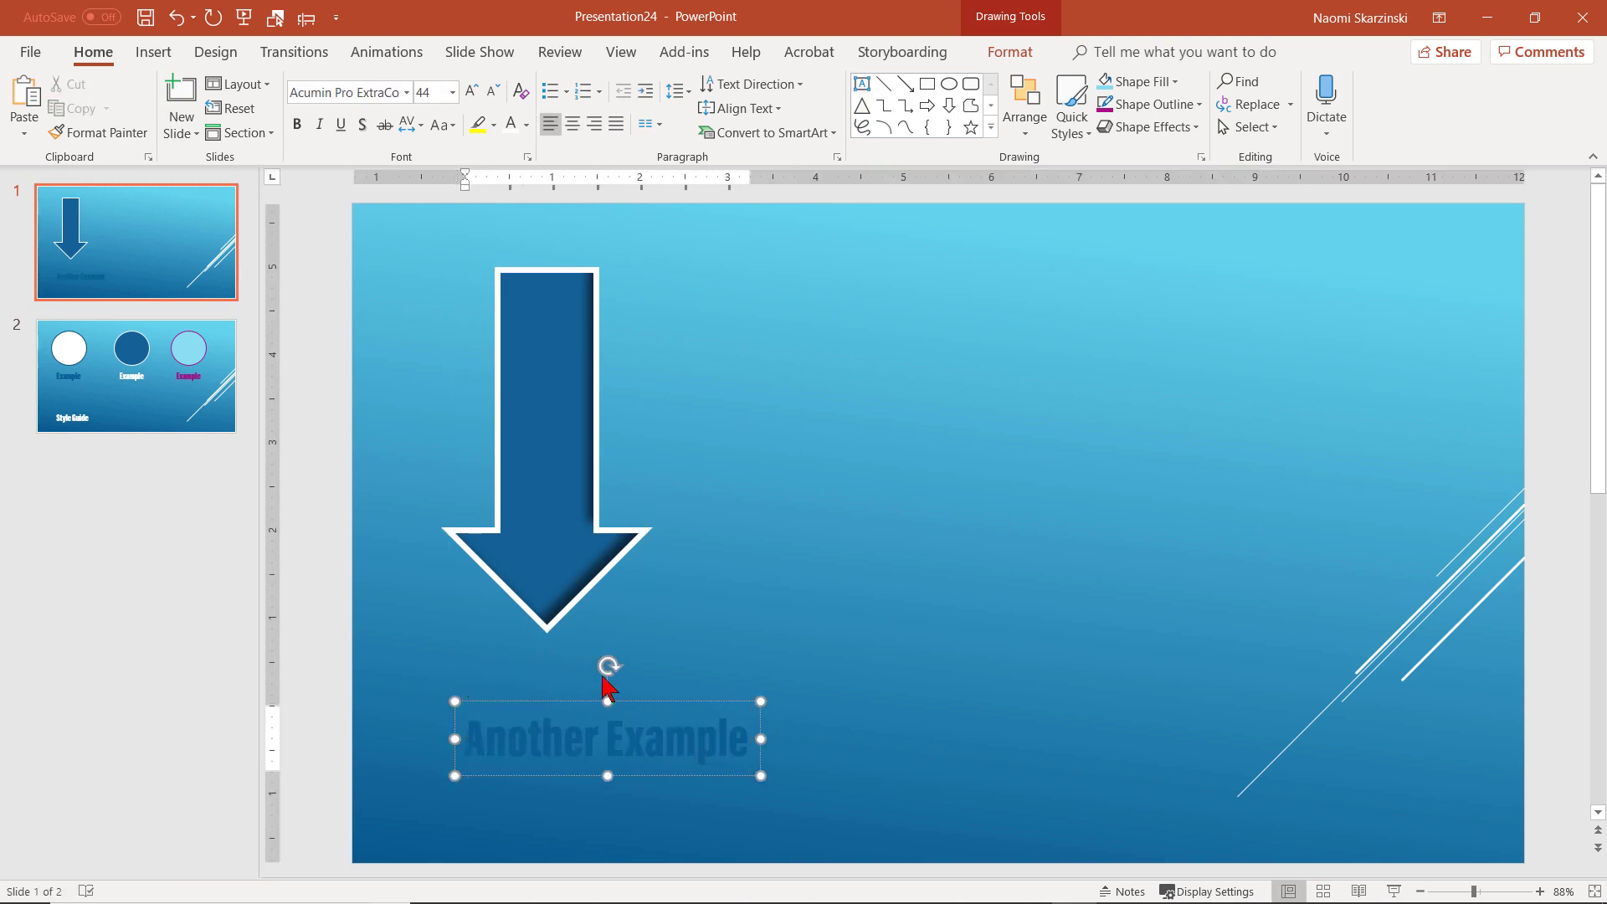
{"action": "left_click_drag", "start_coordinate": [609, 686], "coordinate": [552, 630]}
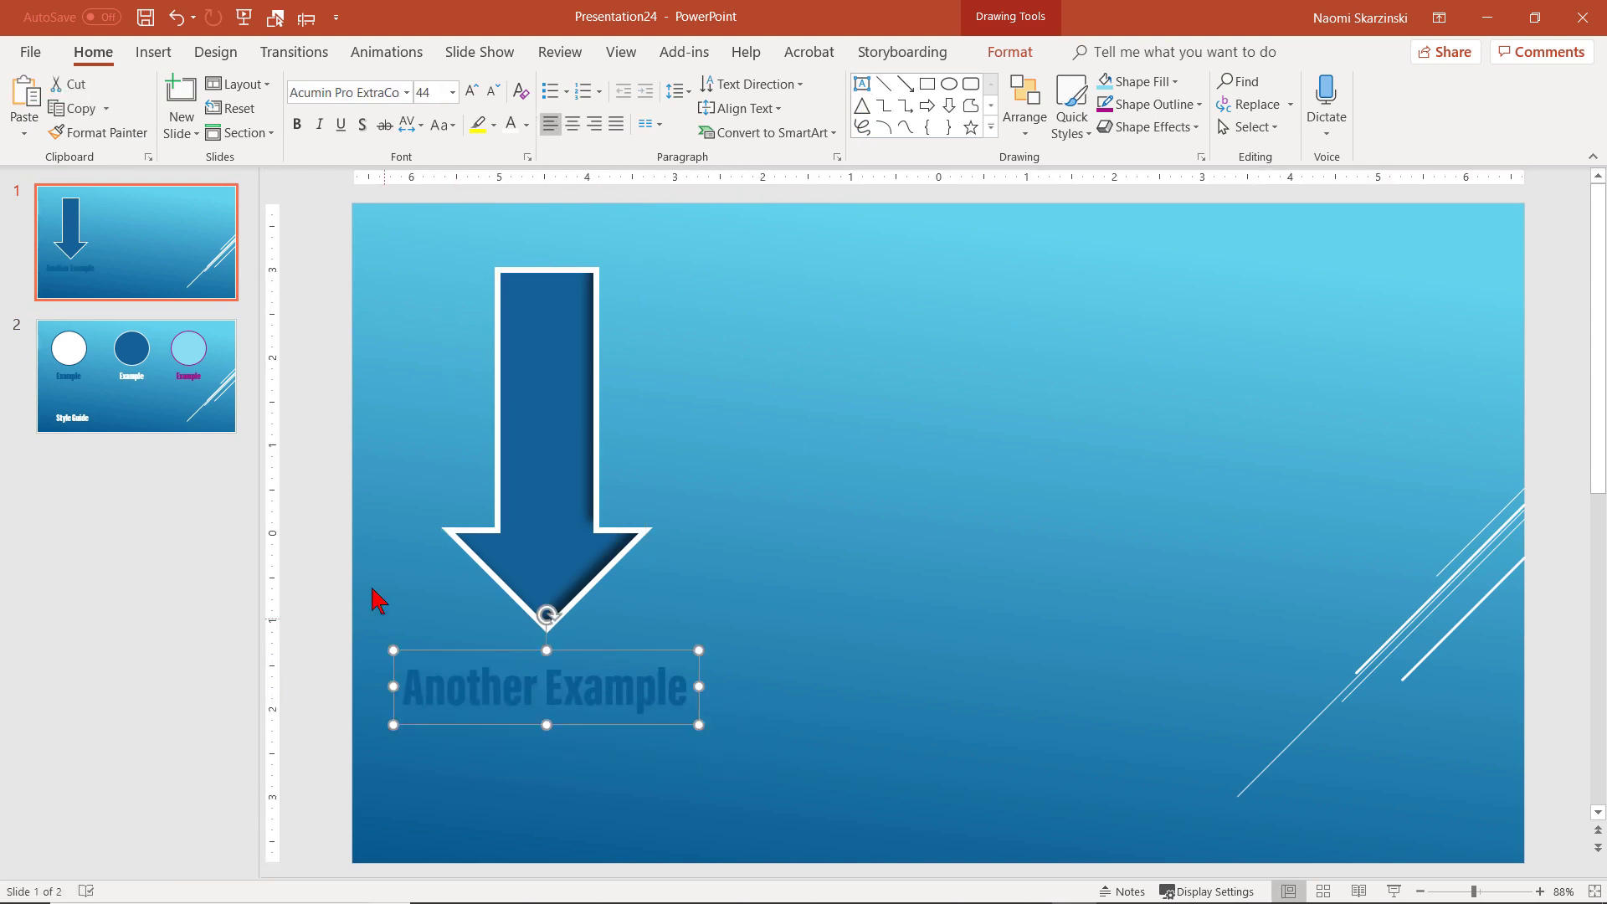
{"action": "left_click", "coordinate": [162, 413]}
{"action": "left_click", "coordinate": [889, 570]}
{"action": "left_click", "coordinate": [104, 132]}
{"action": "left_click", "coordinate": [80, 268]}
{"action": "left_click", "coordinate": [494, 686]}
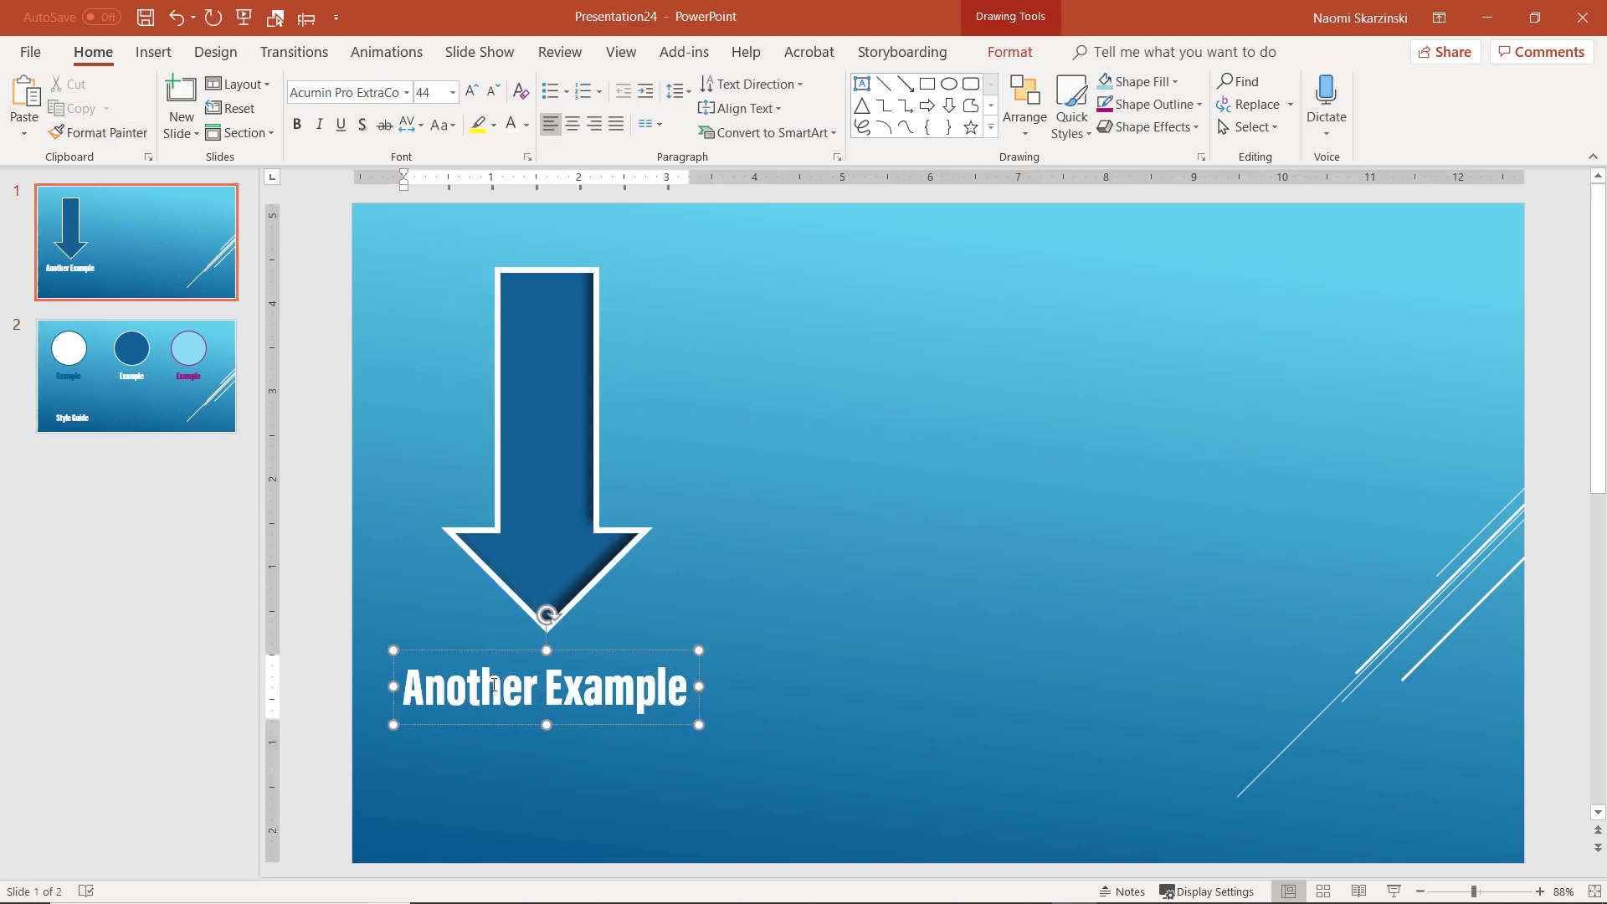
{"action": "left_click", "coordinate": [192, 117]}
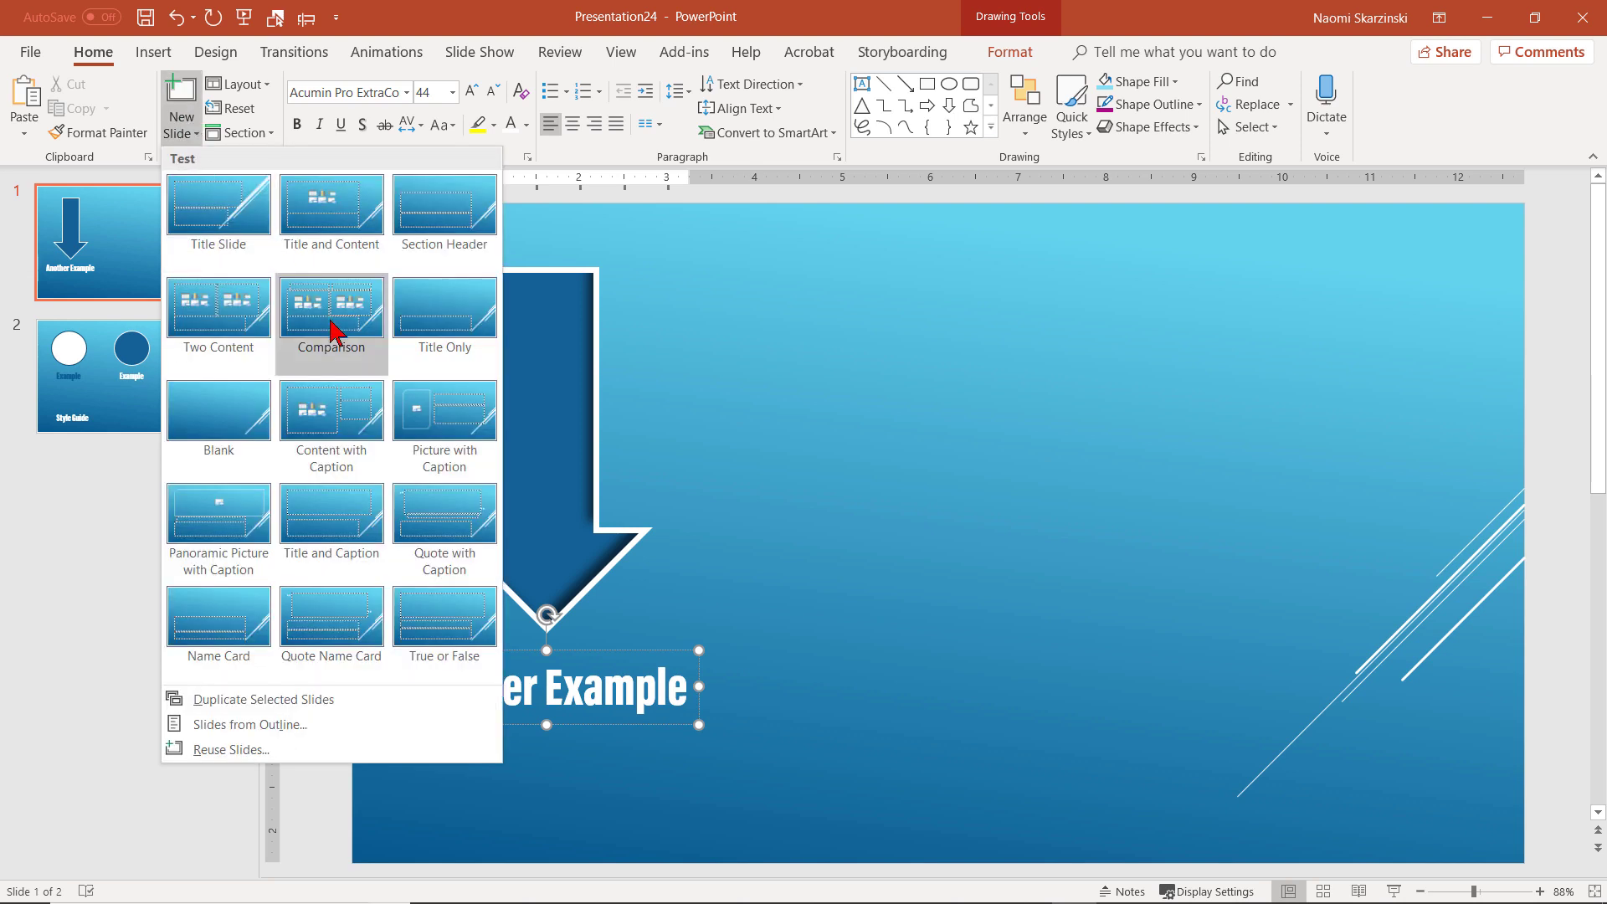
{"action": "left_click", "coordinate": [243, 415]}
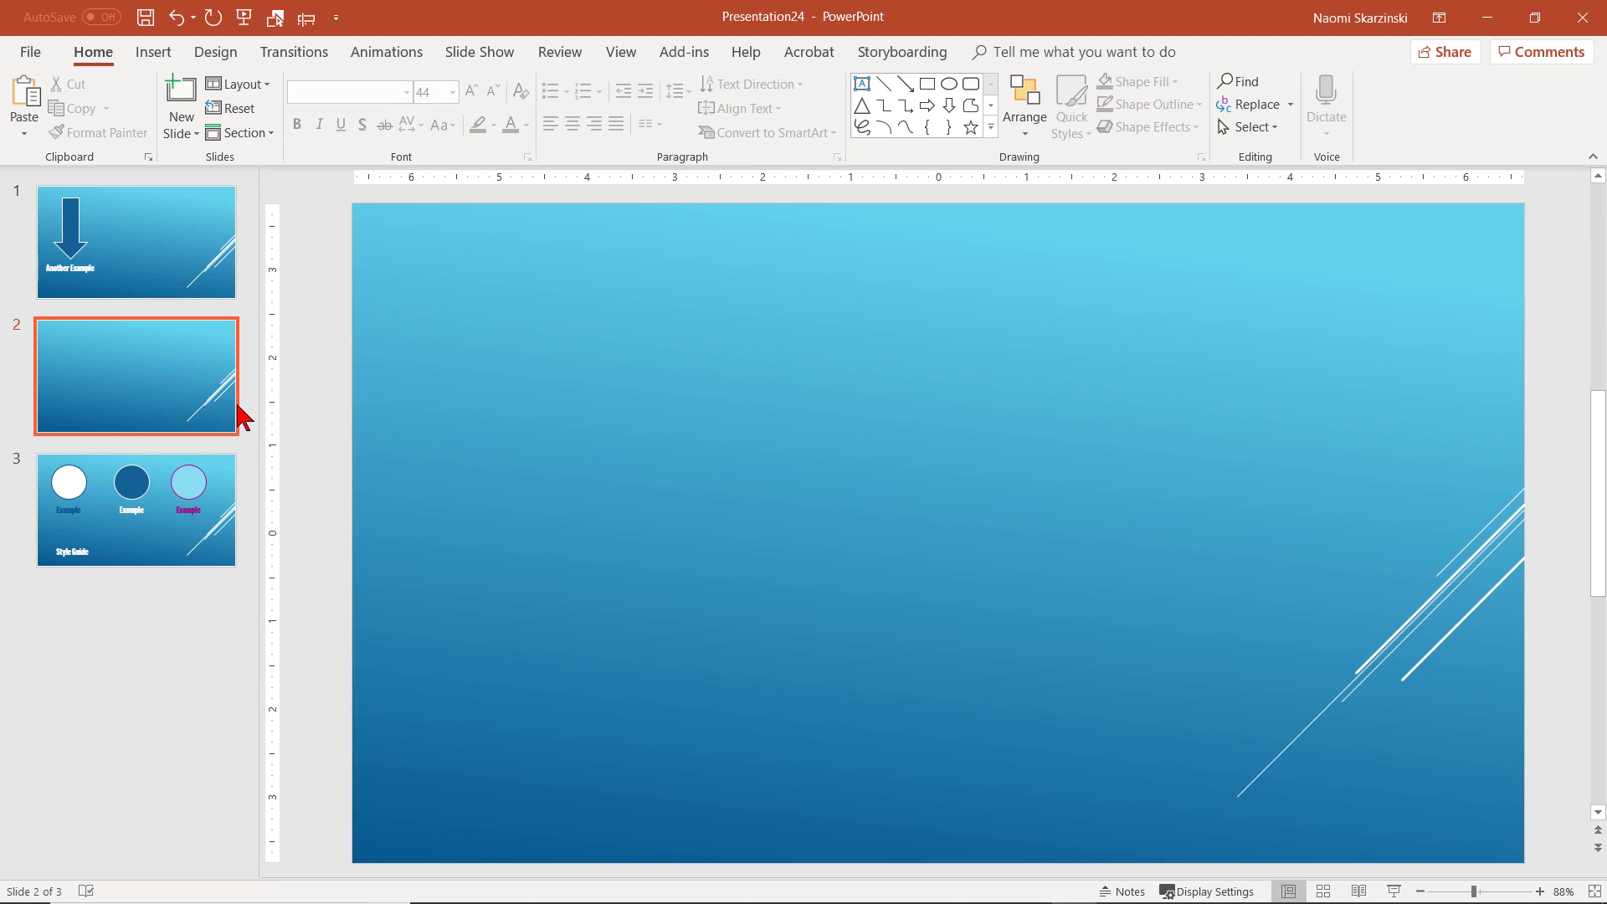
- Start saving the presentation under the name 'Default Shape Training'
{"action": "key", "text": "ctrl+s"}
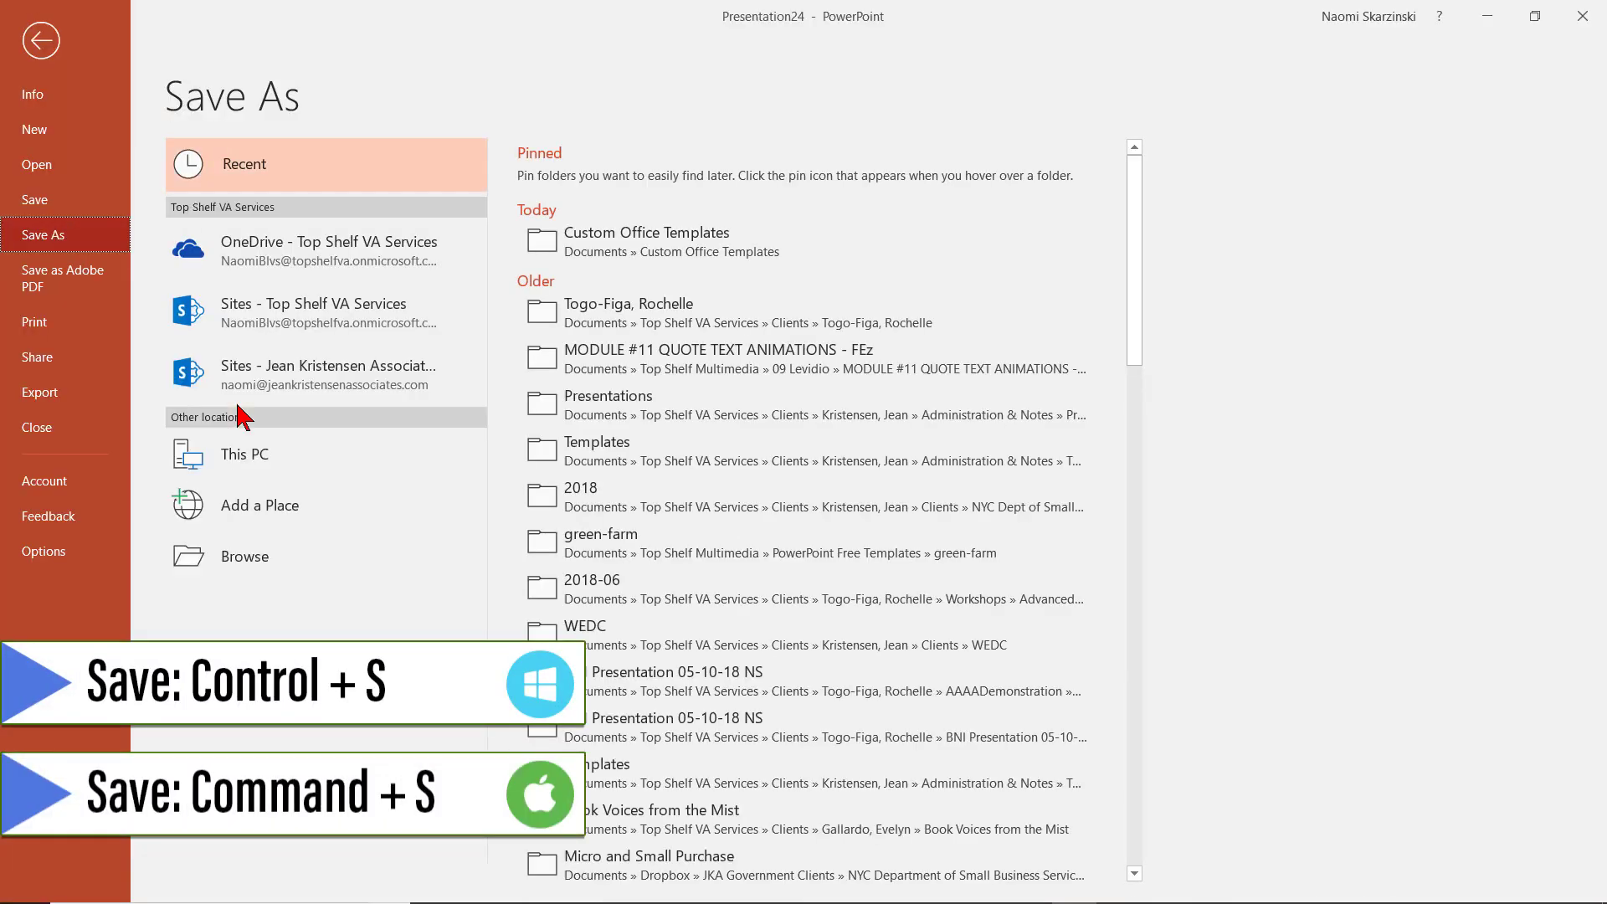
{"action": "left_click", "coordinate": [245, 557]}
{"action": "type", "text": "De"}
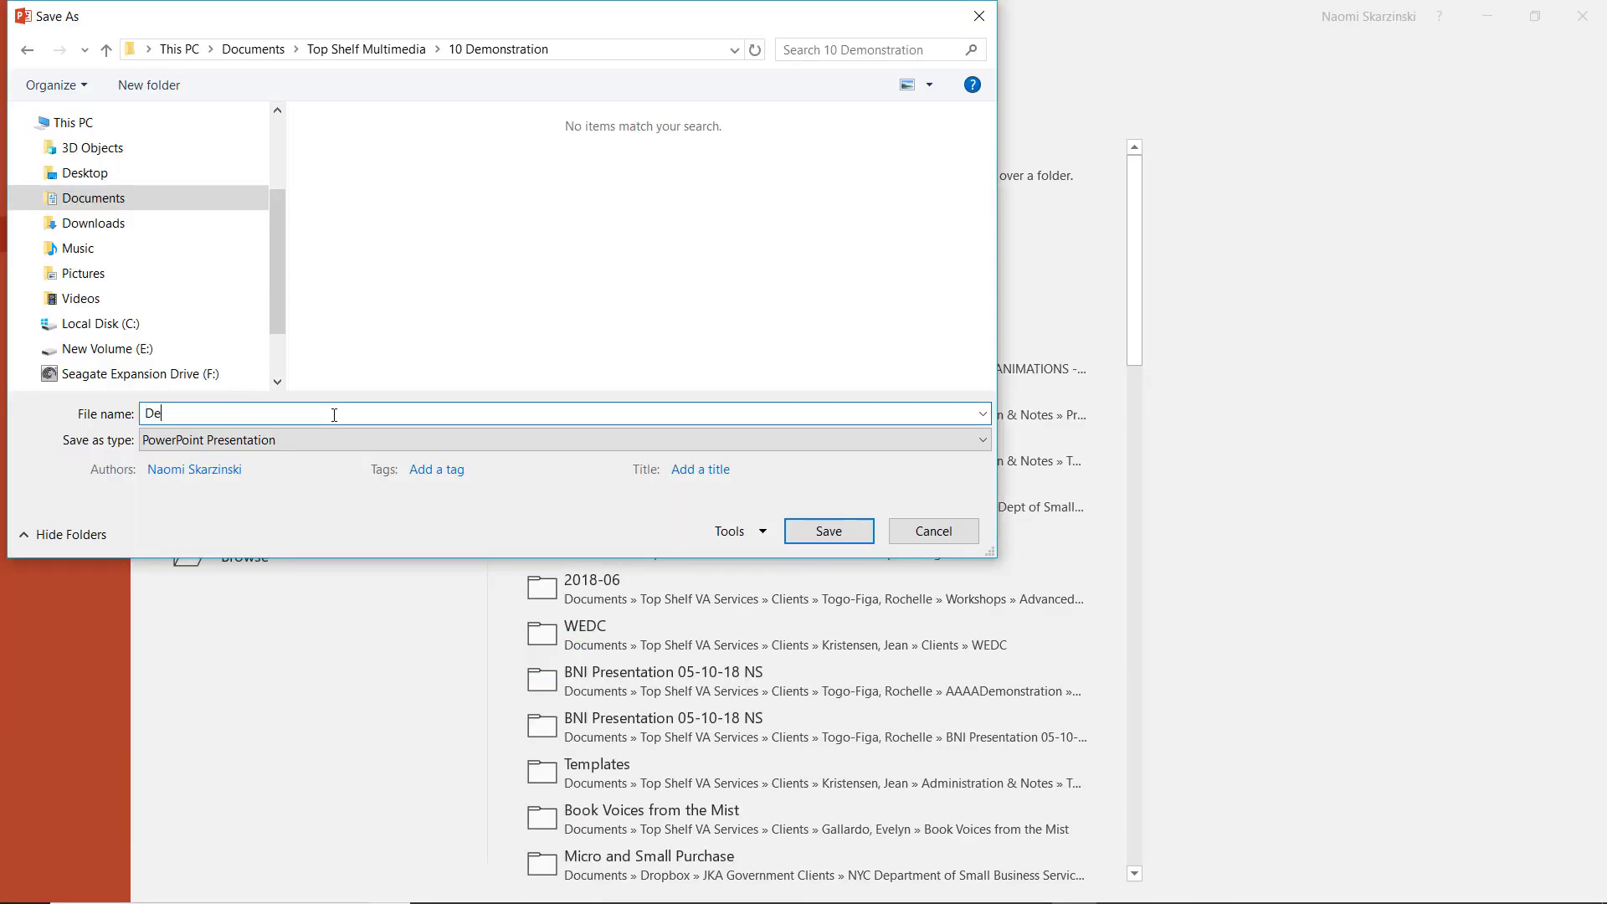
{"action": "type", "text": "fault Shape Training"}
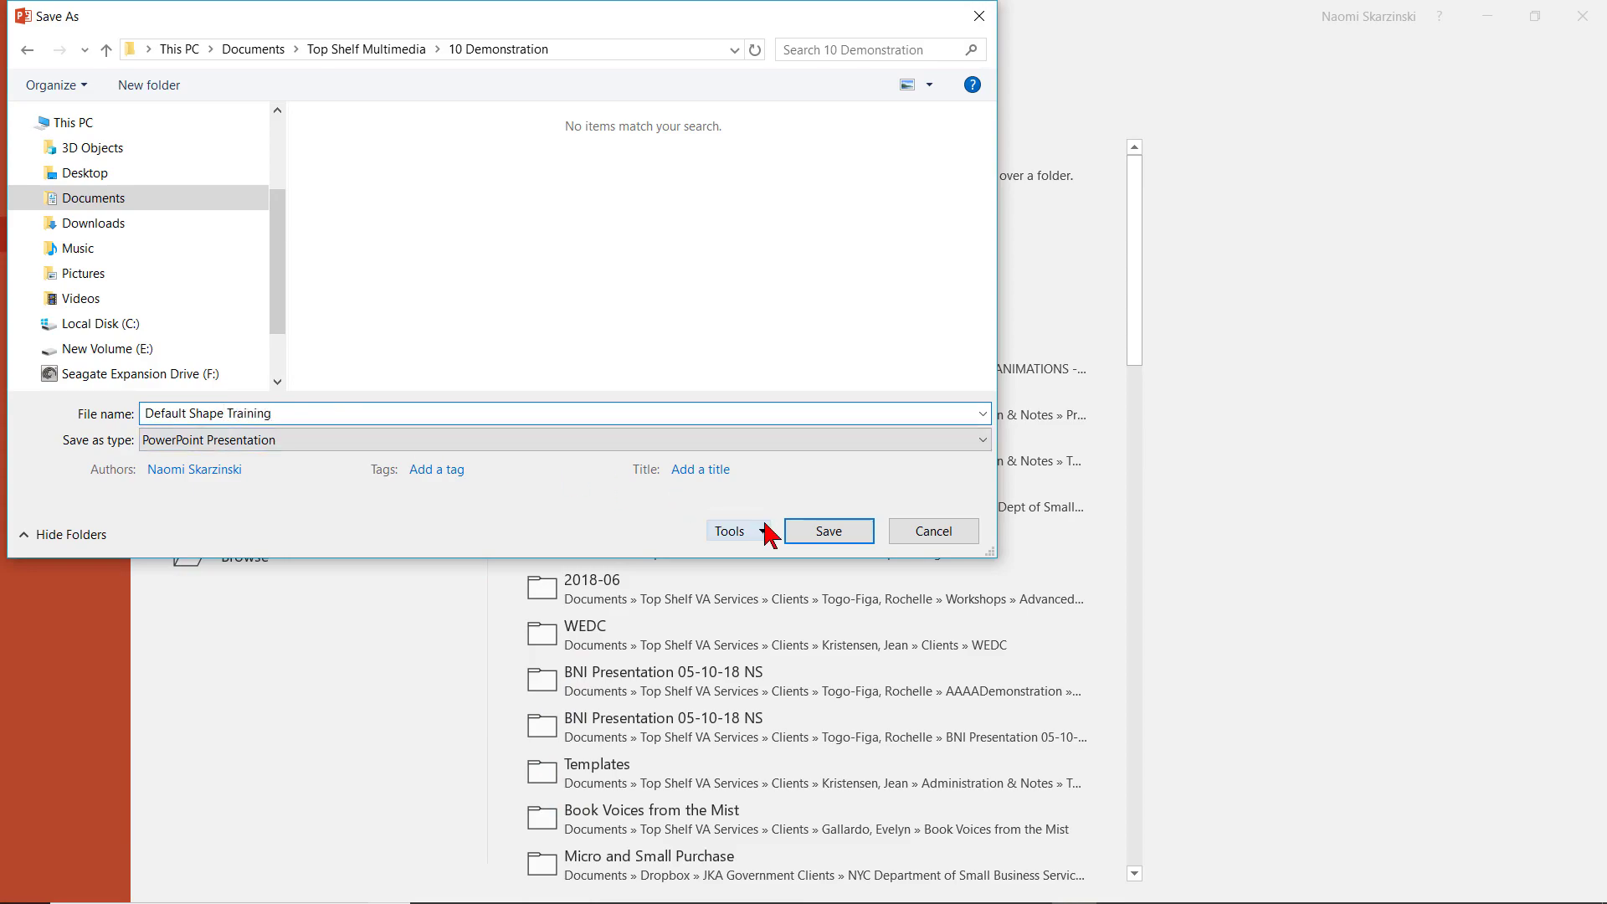